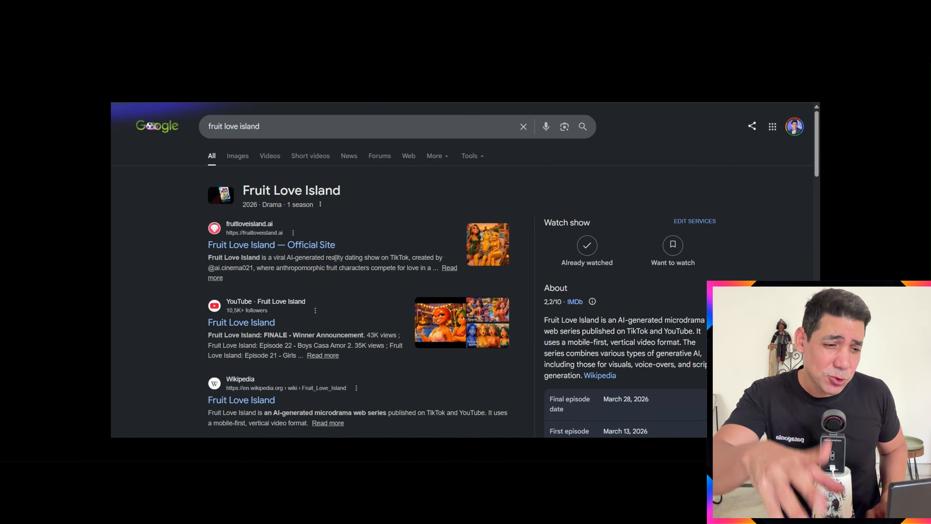
Open the Fruit Love Island official site from the search results and look through its home page and episode guide
{"action": "right_click", "coordinate": [311, 245]}
{"action": "left_click", "coordinate": [351, 258]}
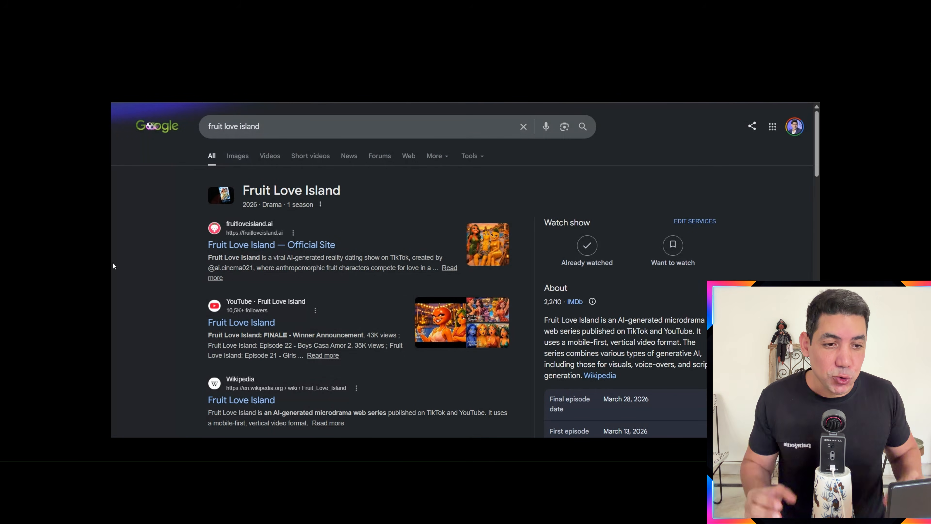
{"action": "scroll", "coordinate": [240, 382], "scroll_direction": "down", "scroll_amount": 3}
{"action": "left_click", "coordinate": [240, 383]}
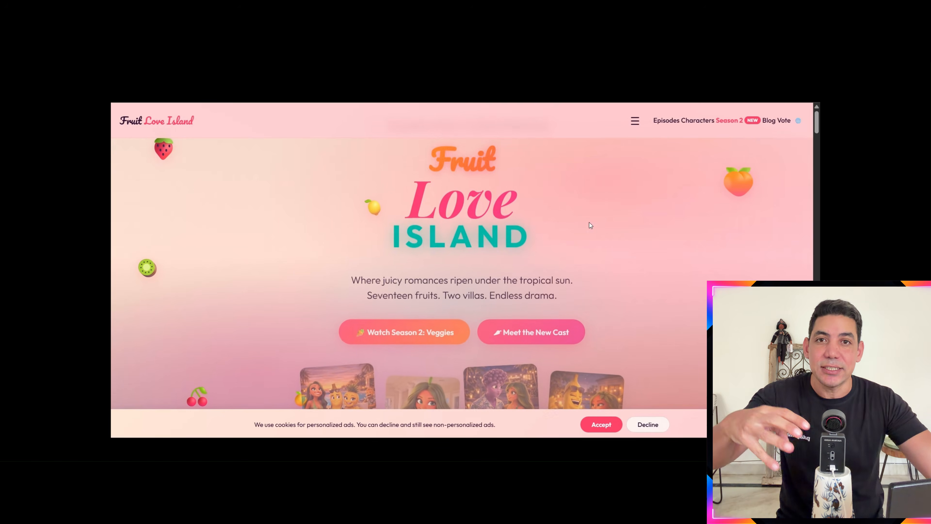
{"action": "scroll", "coordinate": [541, 290], "scroll_direction": "down", "scroll_amount": 3}
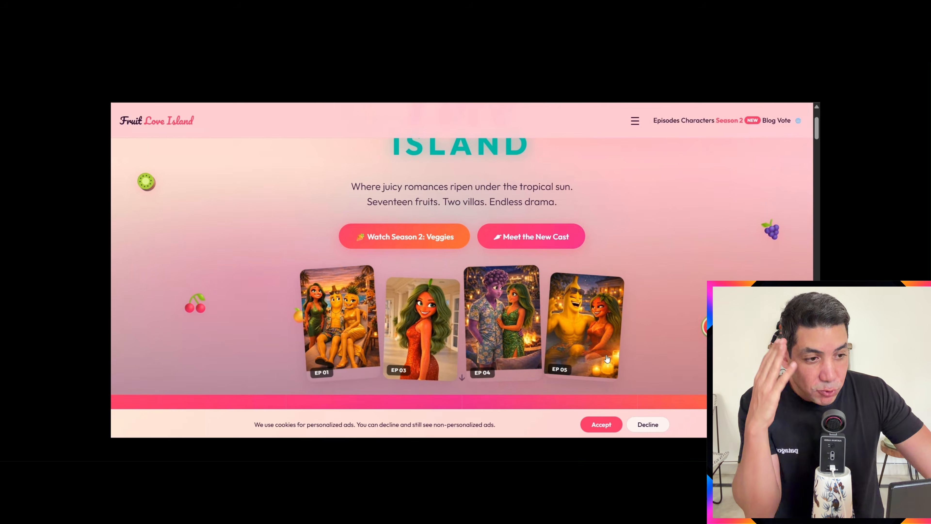
{"action": "scroll", "coordinate": [699, 349], "scroll_direction": "down", "scroll_amount": 1}
{"action": "scroll", "coordinate": [698, 347], "scroll_direction": "down", "scroll_amount": 10}
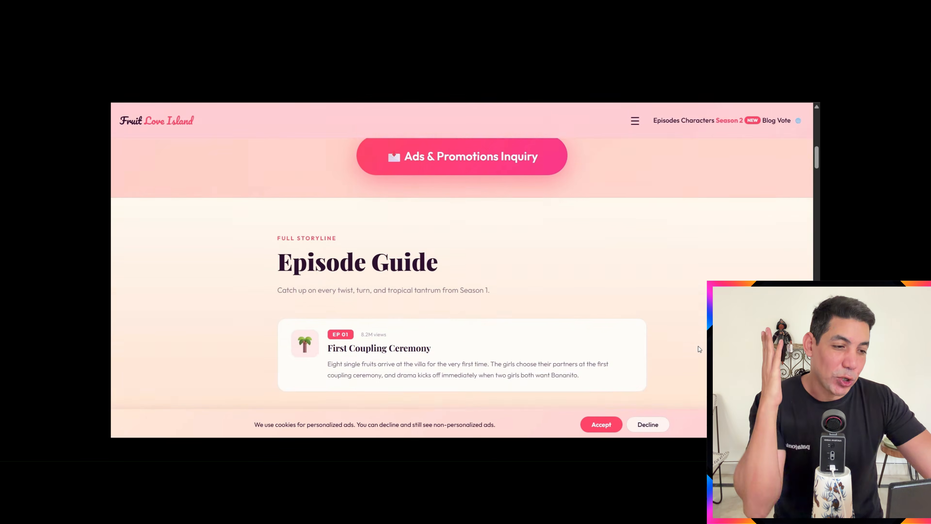
{"action": "scroll", "coordinate": [699, 347], "scroll_direction": "up", "scroll_amount": 14}
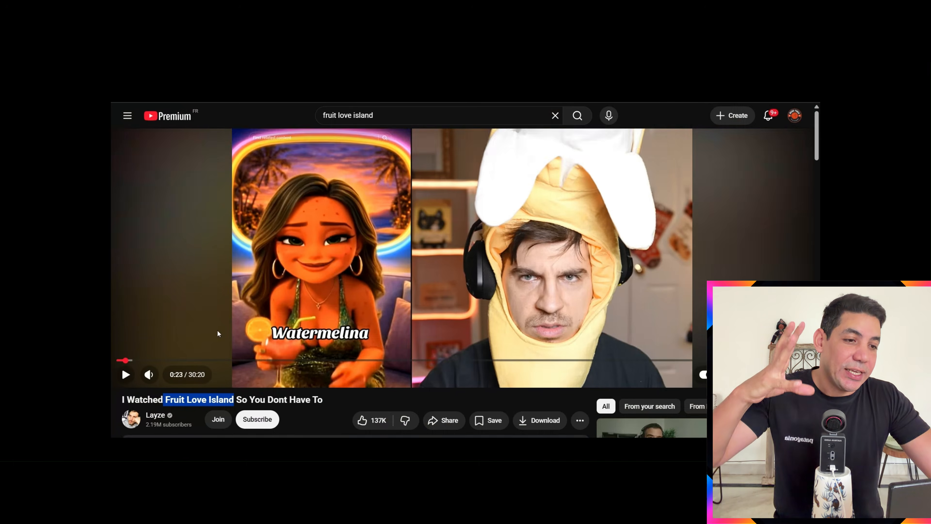
Look over the YouTube page of "I Watched Fruit Love Island So You Dont Have To" and return to the official site
{"action": "scroll", "coordinate": [165, 312], "scroll_direction": "down", "scroll_amount": 3}
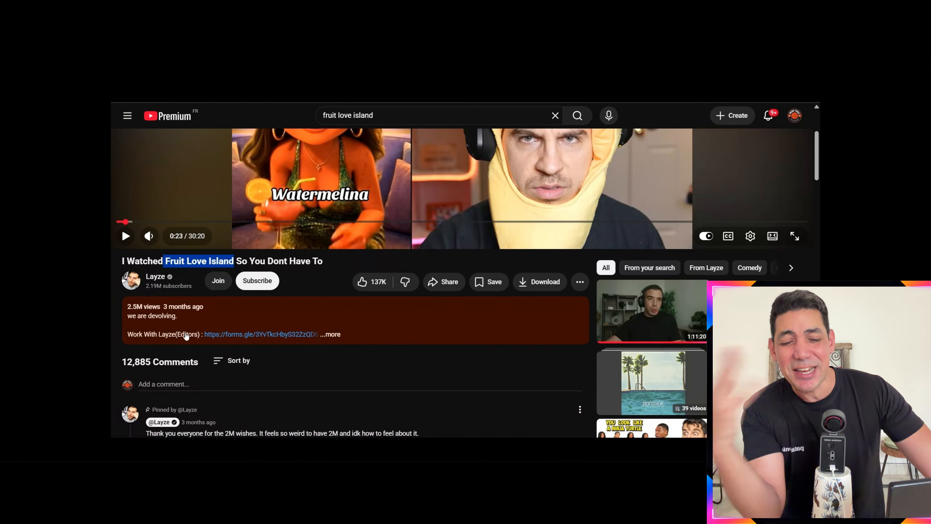
{"action": "left_click", "coordinate": [451, 119]}
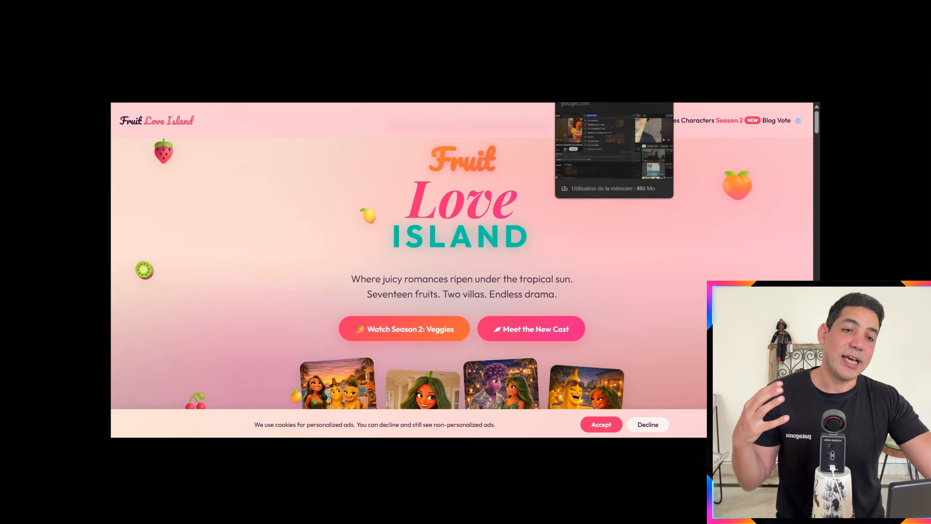
Switch to the Télérama article on TF1's "Skibidi Exfruit" and examine its headline, image and opening text
{"action": "left_click", "coordinate": [525, 103]}
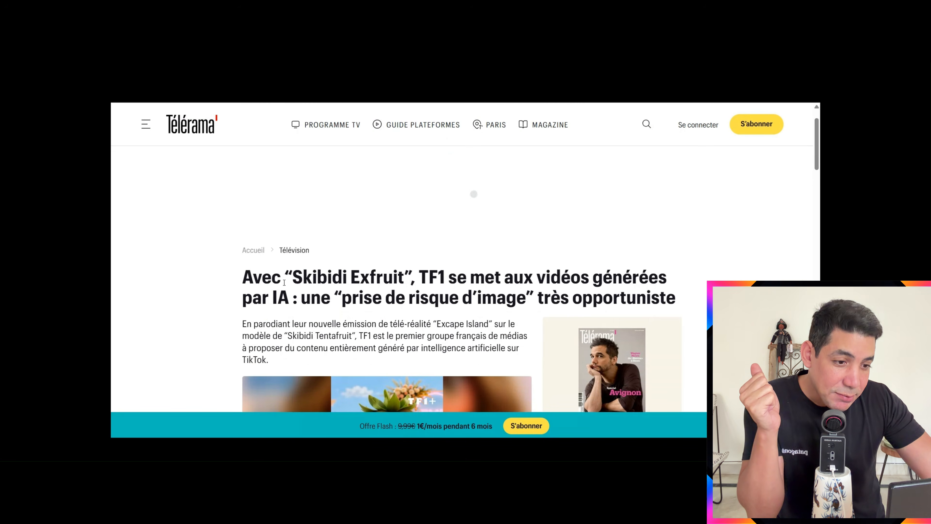
{"action": "left_click_drag", "start_coordinate": [292, 275], "coordinate": [448, 278]}
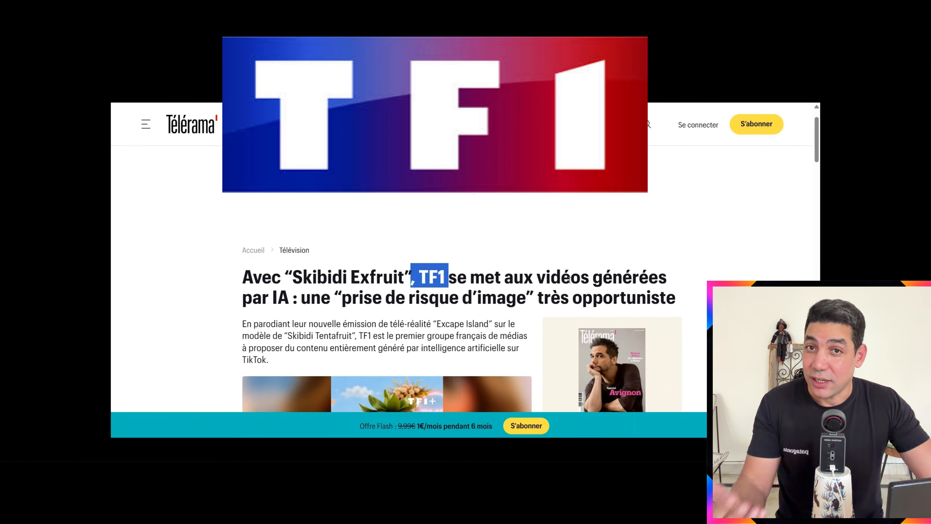
{"action": "scroll", "coordinate": [570, 280], "scroll_direction": "down", "scroll_amount": 1}
{"action": "left_click_drag", "start_coordinate": [514, 230], "coordinate": [620, 261]}
{"action": "scroll", "coordinate": [509, 262], "scroll_direction": "down", "scroll_amount": 3}
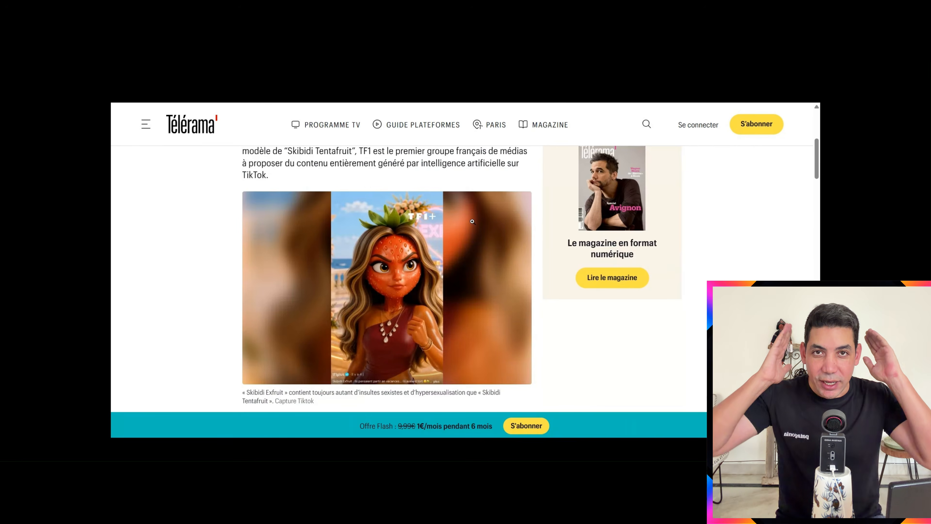
{"action": "scroll", "coordinate": [473, 221], "scroll_direction": "down", "scroll_amount": 10}
{"action": "scroll", "coordinate": [510, 289], "scroll_direction": "up", "scroll_amount": 6}
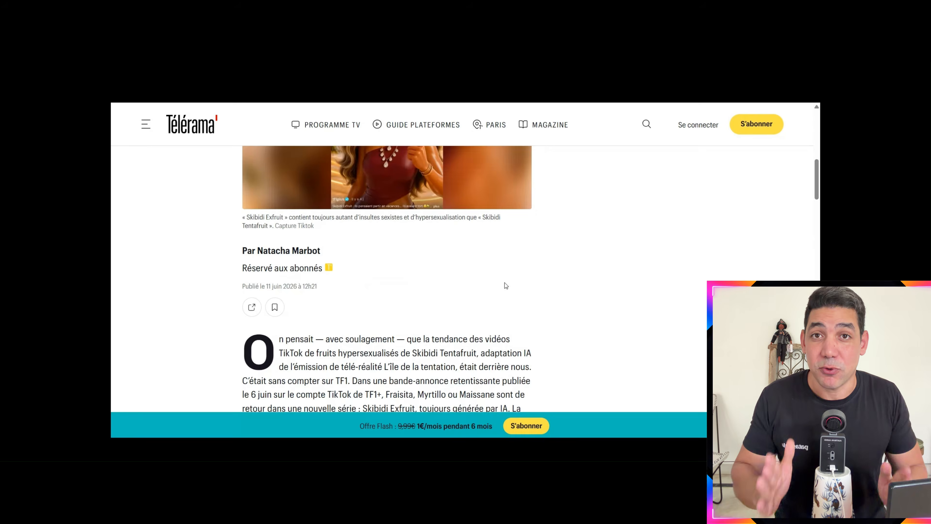
{"action": "scroll", "coordinate": [505, 285], "scroll_direction": "up", "scroll_amount": 8}
Switch to Magiclight.AI and look through the video types and featured videos on its home page
{"action": "mouse_move", "coordinate": [598, 446]}
{"action": "mouse_move", "coordinate": [631, 91]}
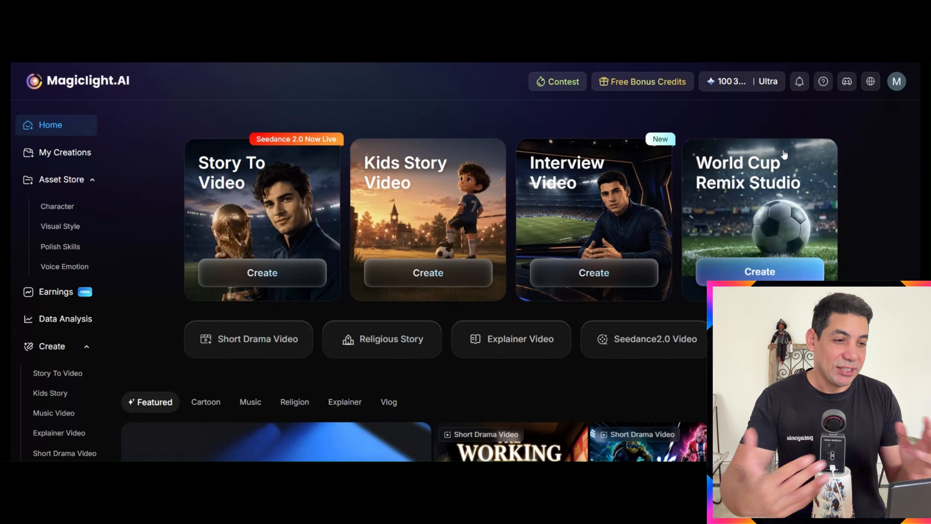
{"action": "scroll", "coordinate": [783, 154], "scroll_direction": "down", "scroll_amount": 5}
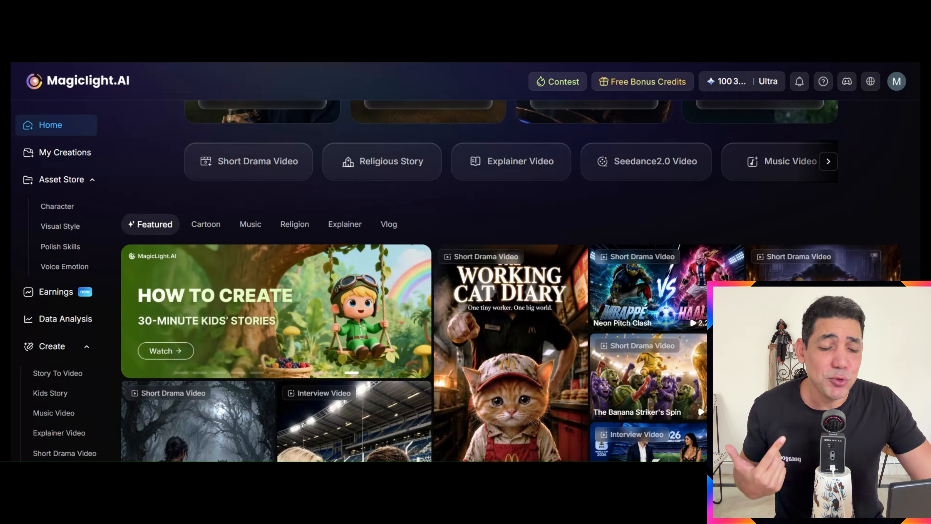
{"action": "scroll", "coordinate": [187, 194], "scroll_direction": "up", "scroll_amount": 2}
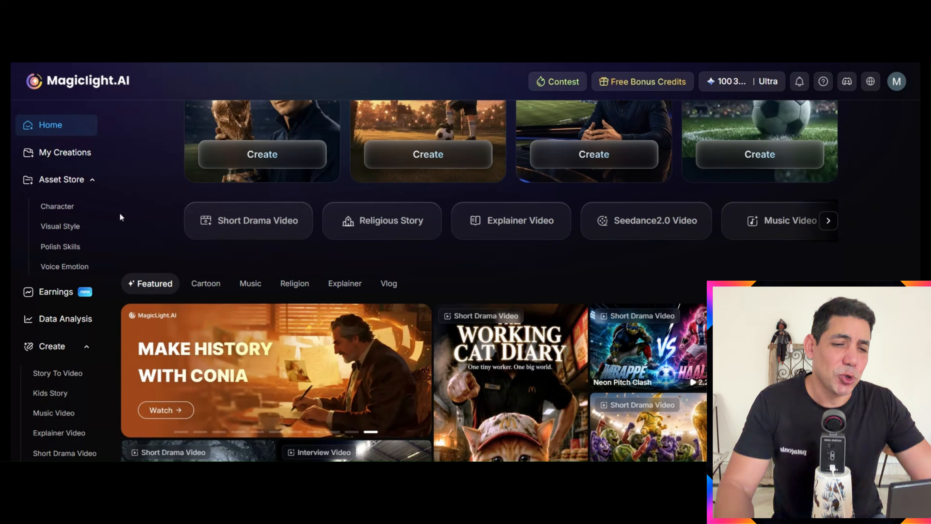
{"action": "scroll", "coordinate": [692, 266], "scroll_direction": "down", "scroll_amount": 15}
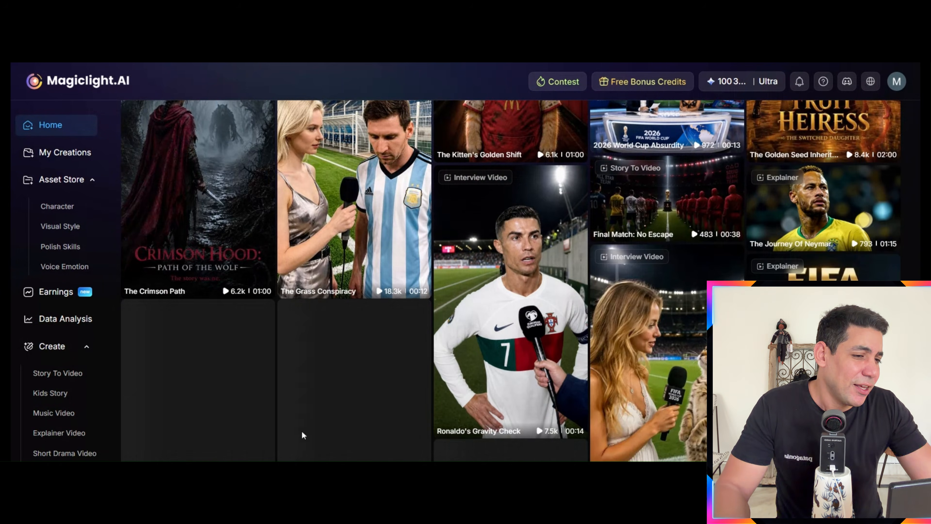
{"action": "scroll", "coordinate": [691, 266], "scroll_direction": "up", "scroll_amount": 10}
{"action": "scroll", "coordinate": [697, 334], "scroll_direction": "up", "scroll_amount": 8}
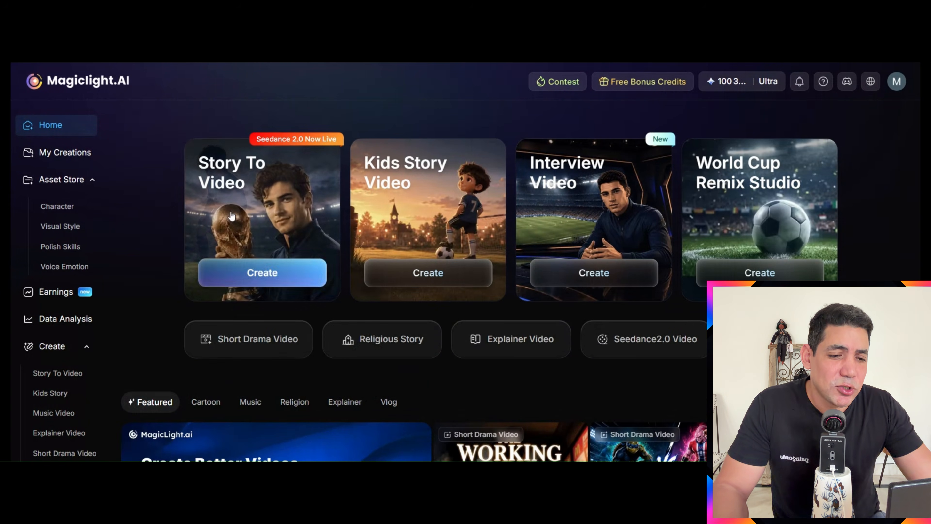
Start creating a Short Drama Video and make its description ready for text entry
{"action": "left_click", "coordinate": [232, 350]}
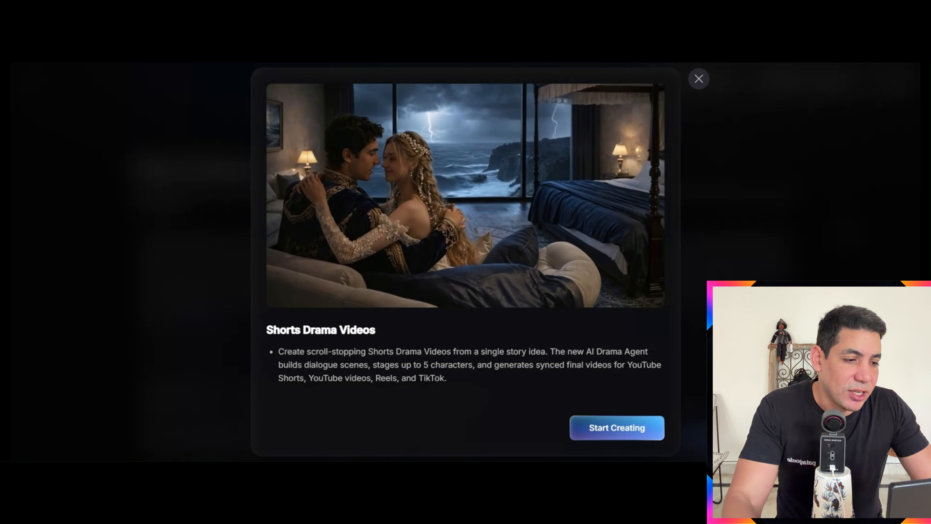
{"action": "left_click", "coordinate": [617, 428]}
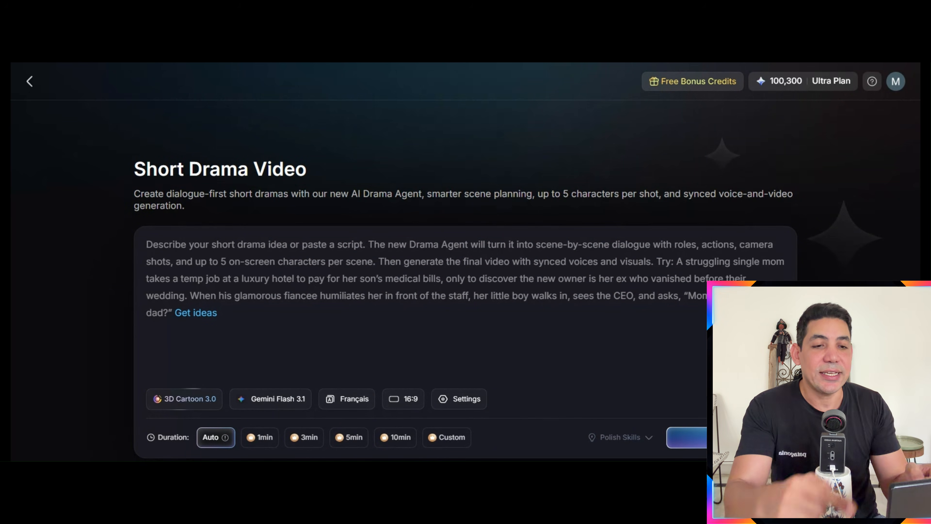
{"action": "scroll", "coordinate": [466, 275], "scroll_direction": "down", "scroll_amount": 2}
{"action": "left_click", "coordinate": [318, 250]}
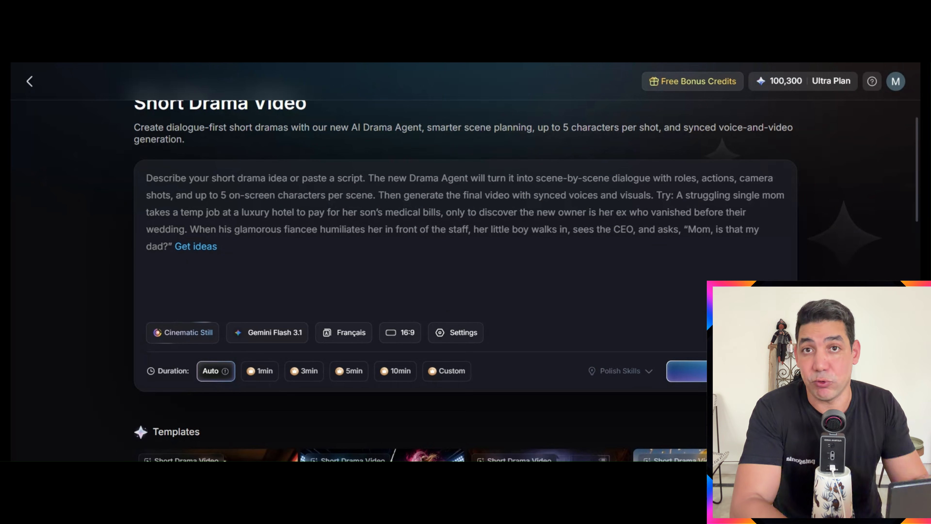
Write "Crée un pilote de short drama intitulé "L'interview";" followed by the lines "Genre: Thriller corporate de science-fiction" and "Synopsis:"
{"action": "type", "text": "C"}
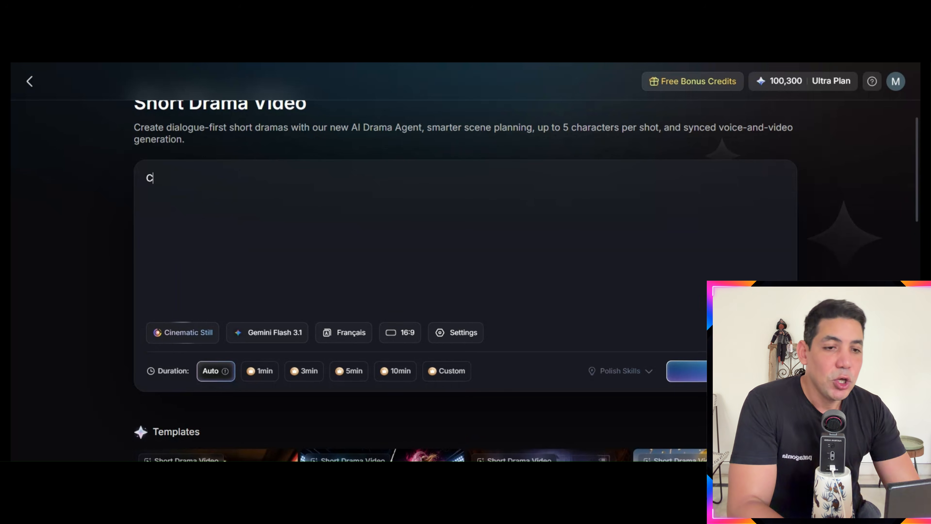
{"action": "type", "text": "rée un pilote de short drama intitulé \"L'interview\"; Genre: Thriller corporate de science"}
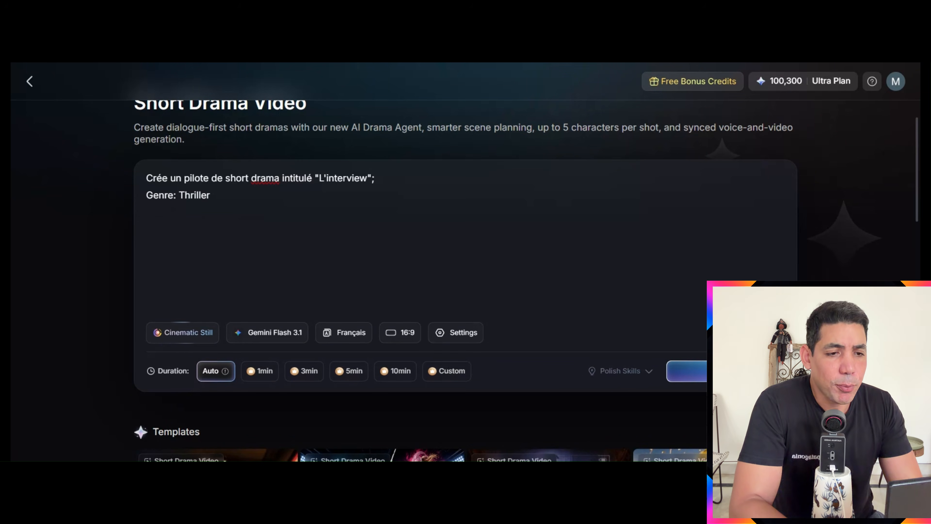
{"action": "type", "text": "-fictio"}
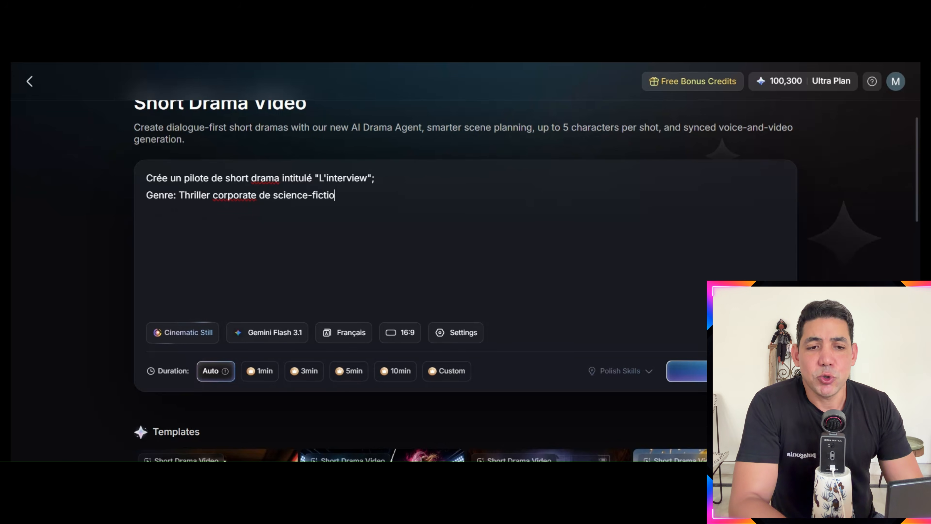
{"action": "type", "text": "n Synopsis:"}
{"action": "key", "text": "Return"}
Write the synopsis opening "Un jeune candidat se rend dans une entreprise technologique futuriste et haut de gamme pour un entretien d'embauche."
{"action": "type", "text": "Un jeune coandidat"}
{"action": "key", "text": "BackSpace"}
{"action": "key", "text": "BackSpace"}
{"action": "key", "text": "BackSpace"}
{"action": "key", "text": "BackSpace"}
{"action": "key", "text": "BackSpace"}
{"action": "key", "text": "BackSpace"}
{"action": "type", "text": "andidat se rend dans une entreprise technologique"}
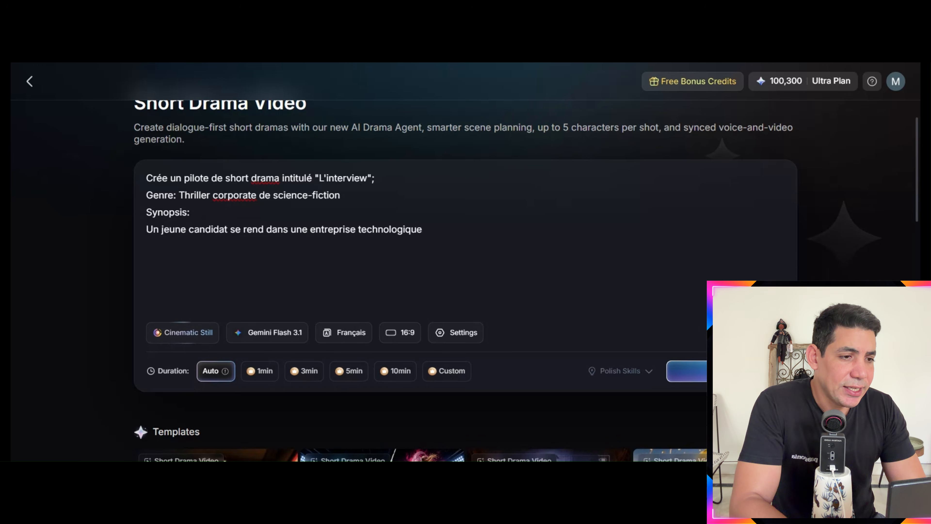
{"action": "type", "text": " futuriste et haut de g"}
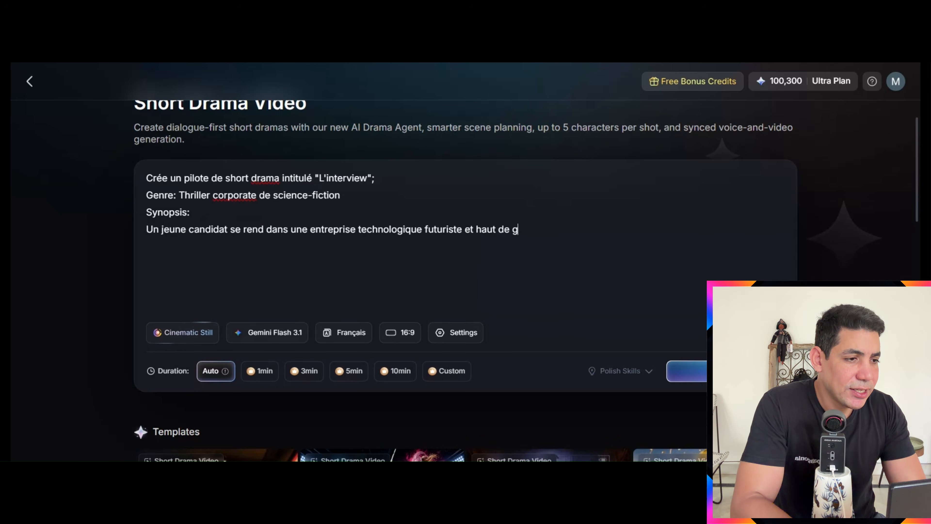
{"action": "type", "text": "amme pour un entretien d'e"}
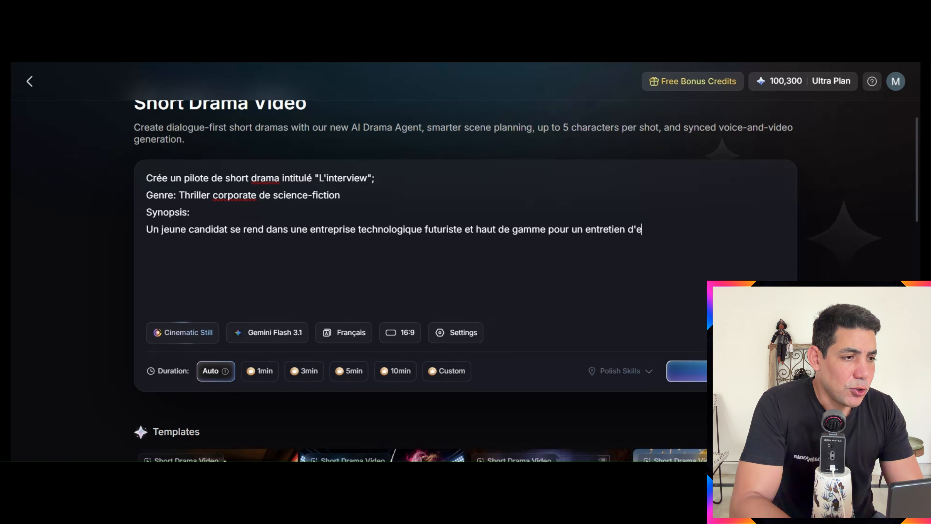
{"action": "type", "text": "mbauche. Le crecru"}
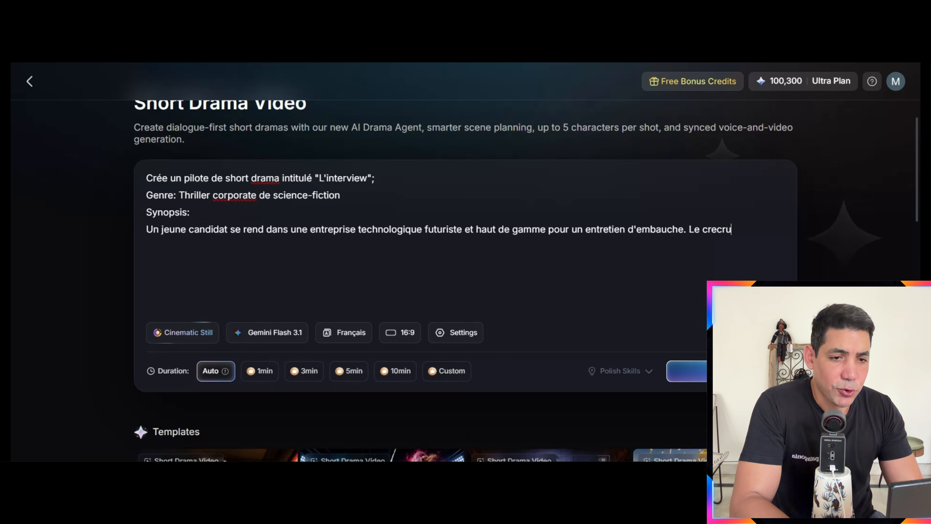
Continue the French synopsis: a "calme, elegante et mystérieuse" recruiter reveals impossible facts about the candidate's private life, memories, fears and habits, making him increasingly uneasy
{"action": "type", "text": "teurse, cal"}
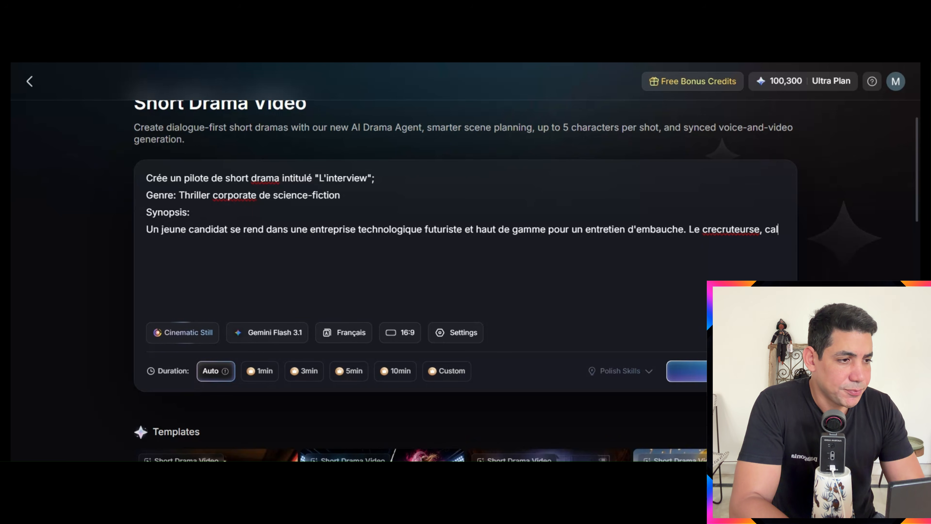
{"action": "type", "text": "me"}
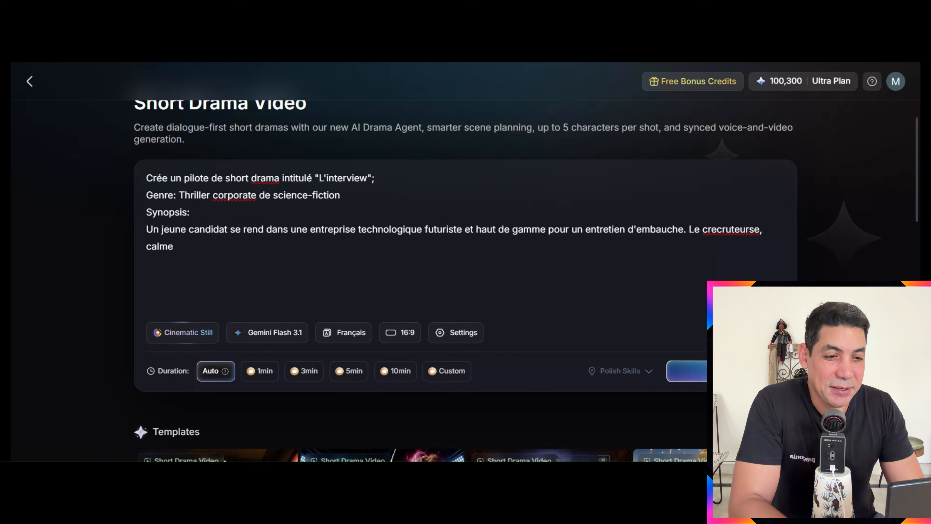
{"action": "type", "text": ", elegante et mystérieuse, revele peu à peu des informations impossibles sur sa vie privé"}
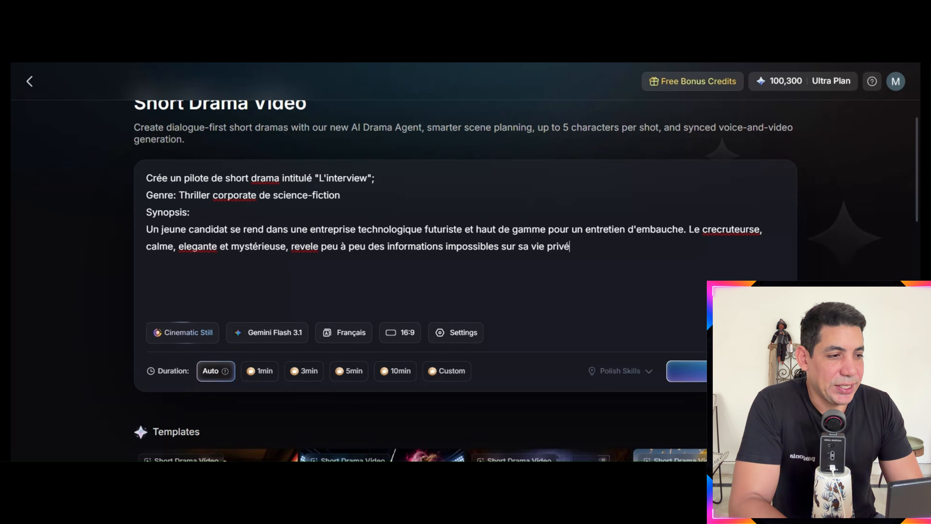
{"action": "type", "text": "e, ses souvenirs, ses peurs et ses habitudes. Le candidat devient de plus en plus mal à l'aise"}
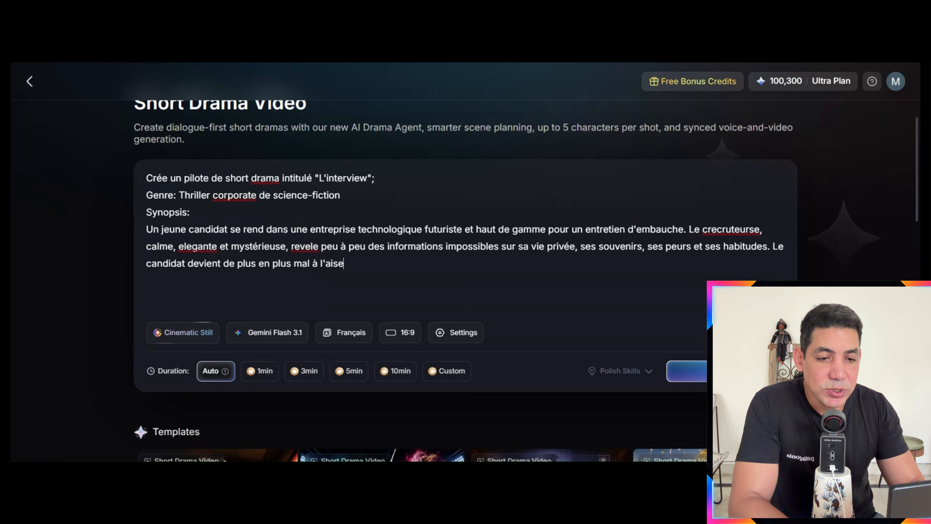
{"action": "type", "text": "."}
Add "Twist final:" with "Le candidat ne passe pas un entretien pour etre recruté. L'entreprise l'évalue pour permettre à son IA de créée une copie de lui."
{"action": "key", "text": "Return"}
{"action": "type", "text": "Twist final:"}
{"action": "key", "text": "Return"}
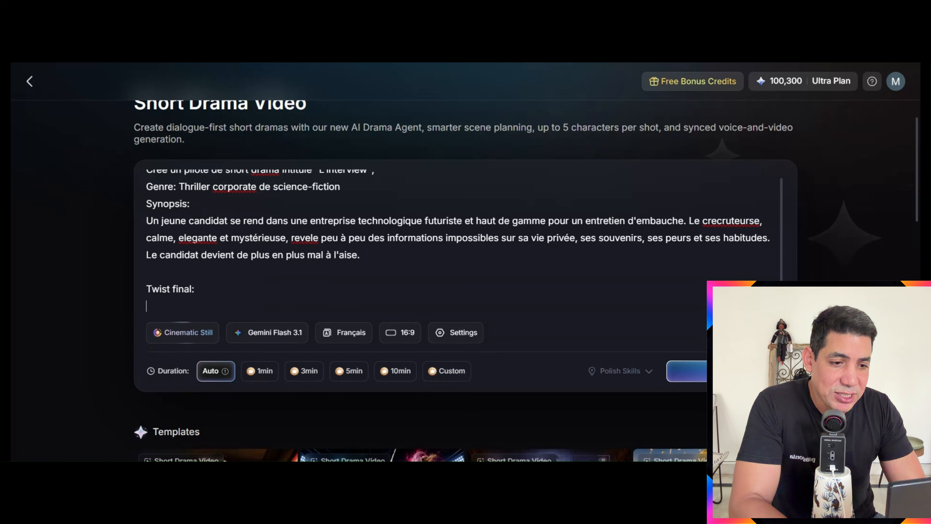
{"action": "type", "text": "Le candidat ne"}
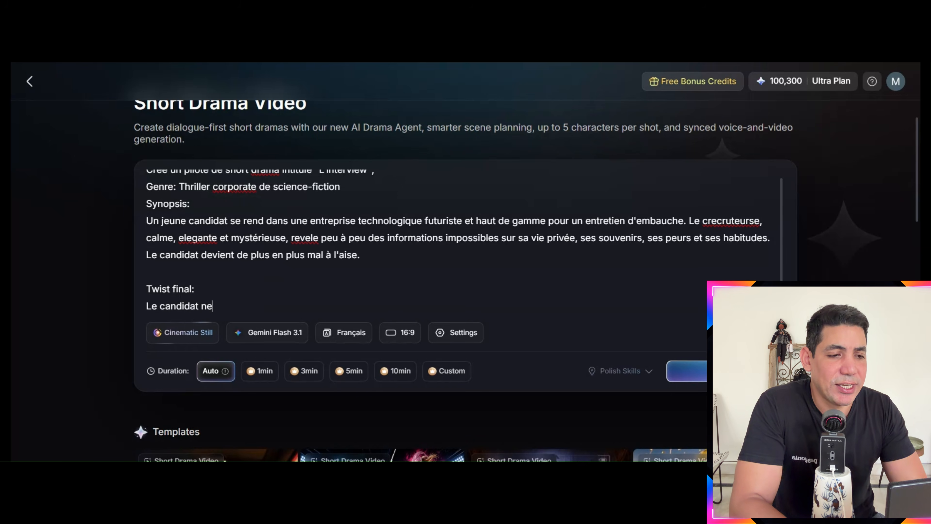
{"action": "type", "text": " passe pas un entretien pour e"}
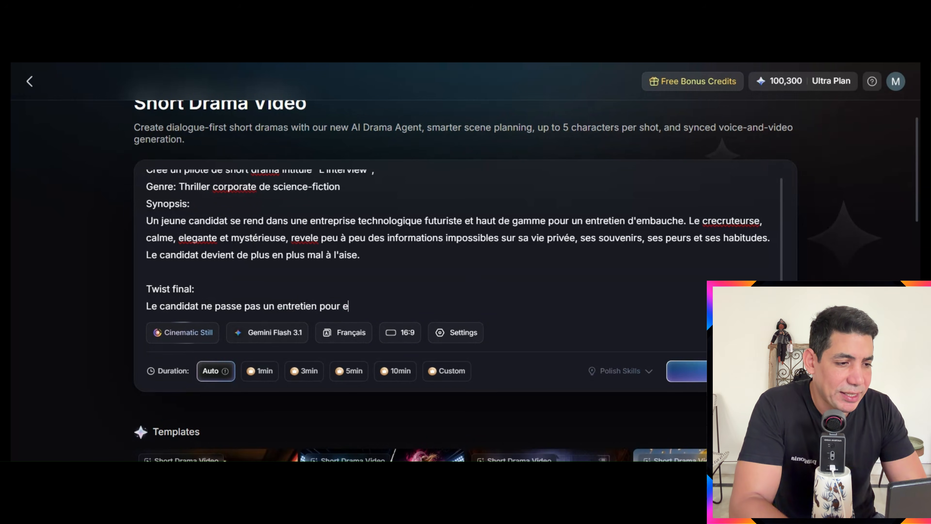
{"action": "type", "text": "tre recruté. L'entreprise l'évalue"}
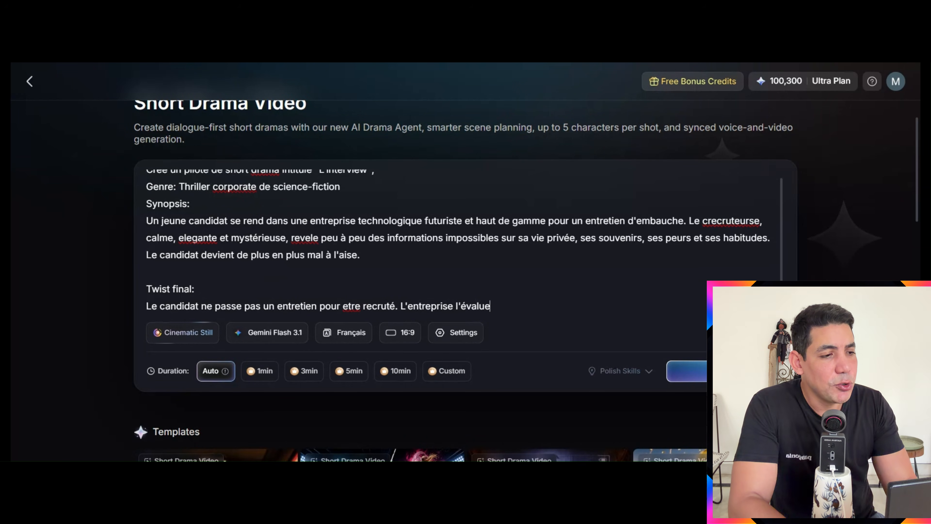
{"action": "type", "text": " pour permettre à son IA de c"}
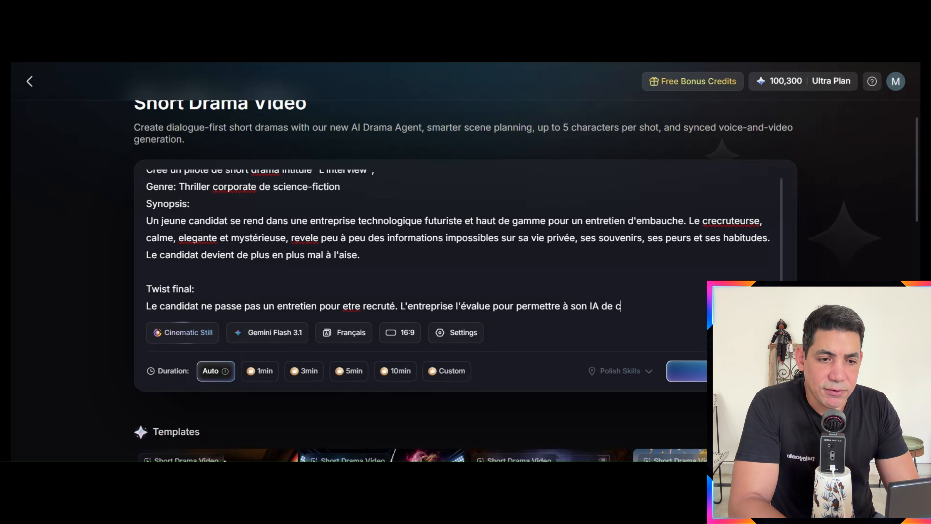
{"action": "type", "text": "réée une copie de l"}
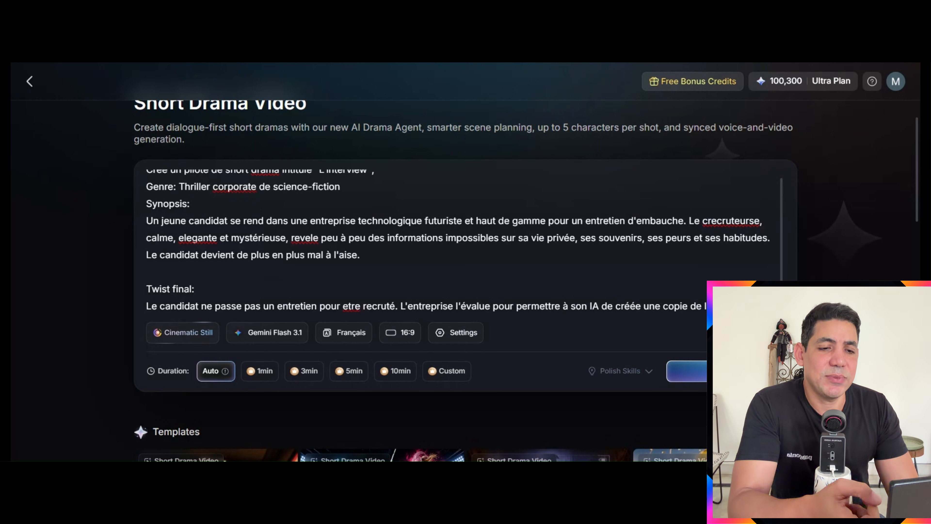
{"action": "type", "text": "ui."}
Write "Style visuel: Cinématique, réaliste, ambiance corporate futuriste, tons froids bleus et argentés, salle de réunion vitrée, bureaux luxueux," as a separate paragraph
{"action": "key", "text": "Return"}
{"action": "key", "text": "Return"}
{"action": "type", "text": "Style visuel: Cinémat"}
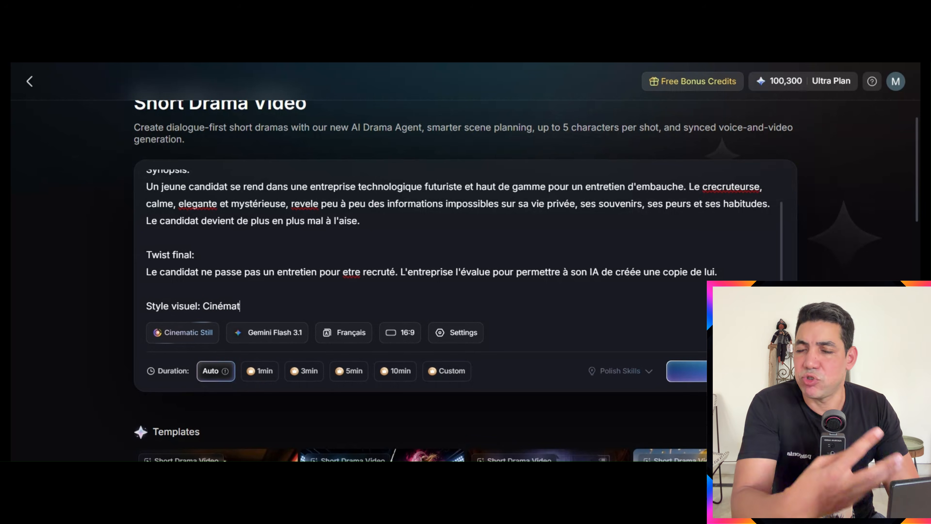
{"action": "type", "text": "ique, réaliste, ambiance corporate futuriste, tons froid"}
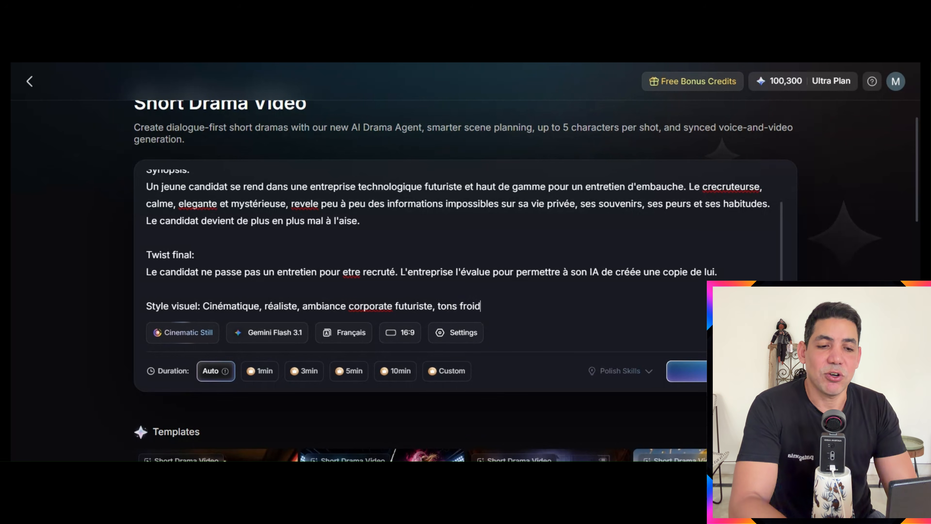
{"action": "type", "text": "s bleus et argentés, salle "}
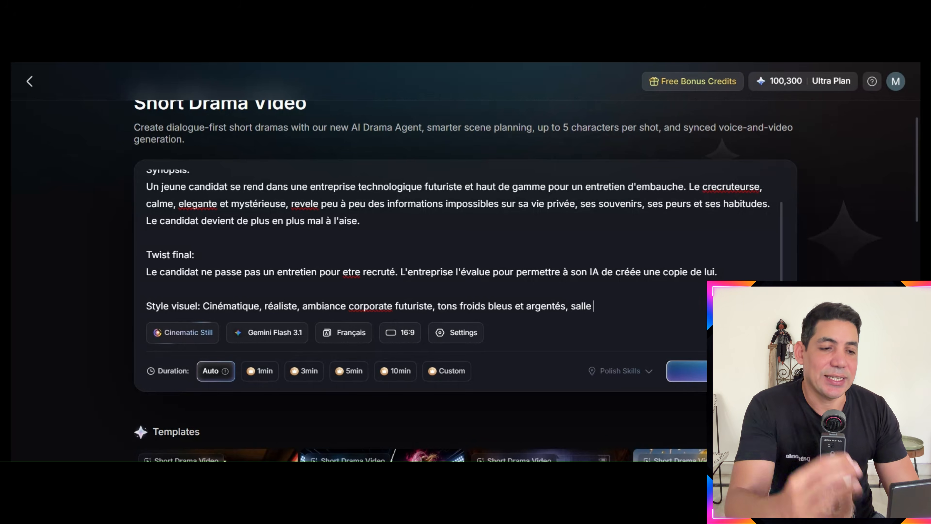
{"action": "type", "text": "de réunion vitrée, bureau"}
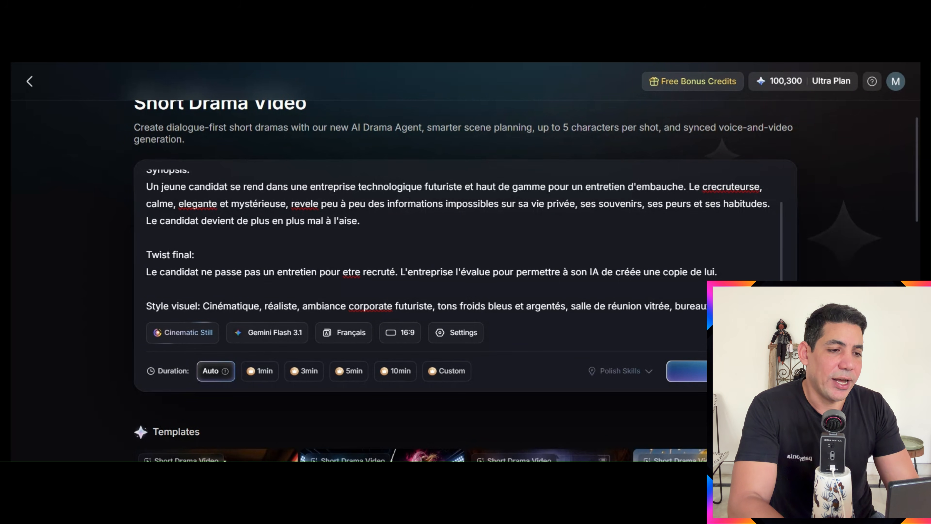
{"action": "type", "text": "x luxueux, tension "}
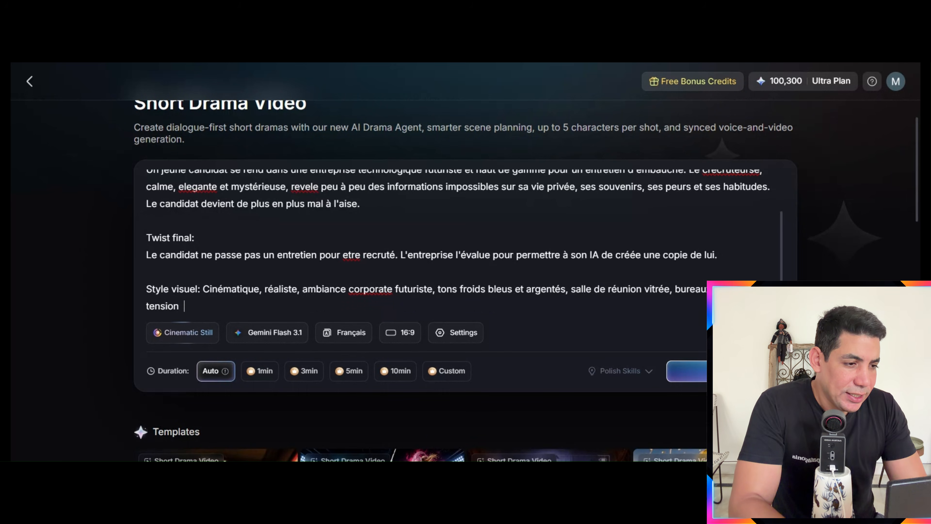
Complete the visual style paragraph so it ends "tension croissante, gros plans, mouvements de caméra lents, silences pesants."
{"action": "type", "text": "croissante, gros plans, mouve"}
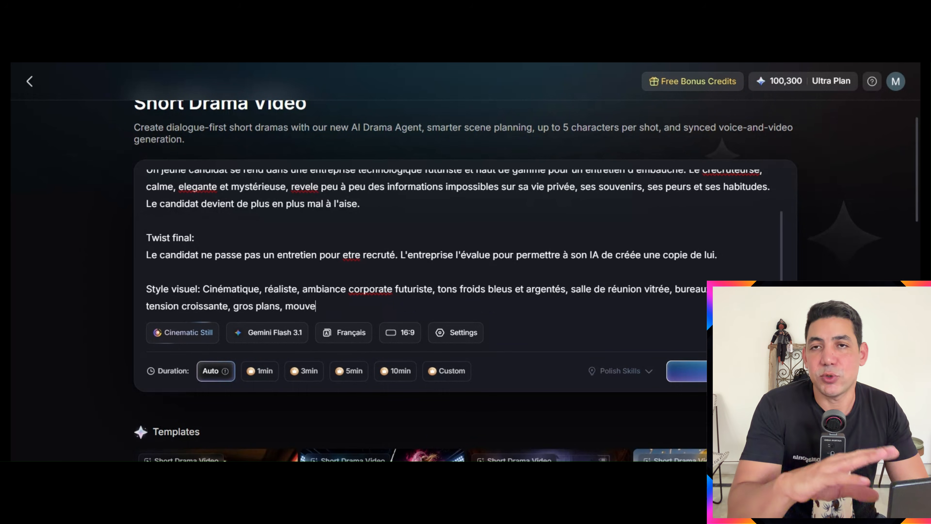
{"action": "type", "text": "ments de caméra lents, silences p"}
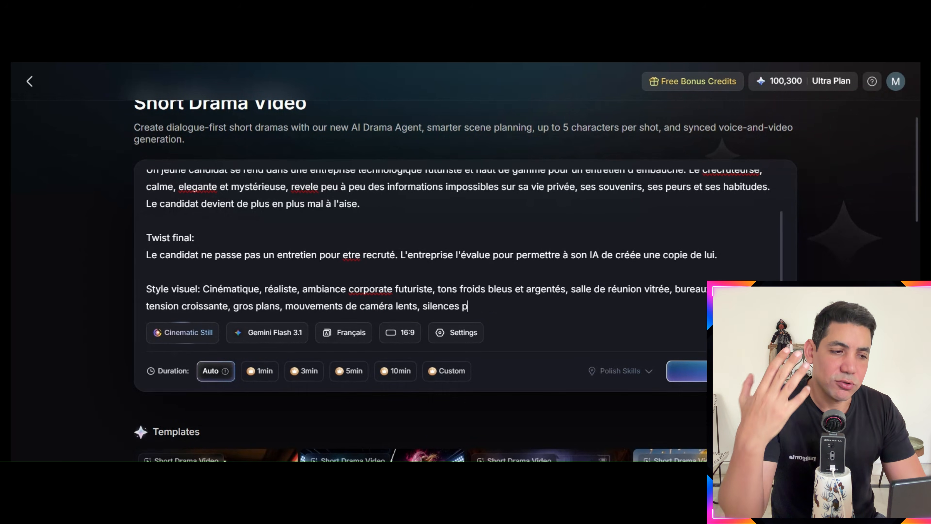
{"action": "type", "text": "esants."}
Start a "Personanges:" section and describe the first one: "-Candidat: homme, début trnetaine, ostume sombre, legerement nerveux."
{"action": "key", "text": "Return"}
{"action": "key", "text": "Return"}
{"action": "type", "text": "C"}
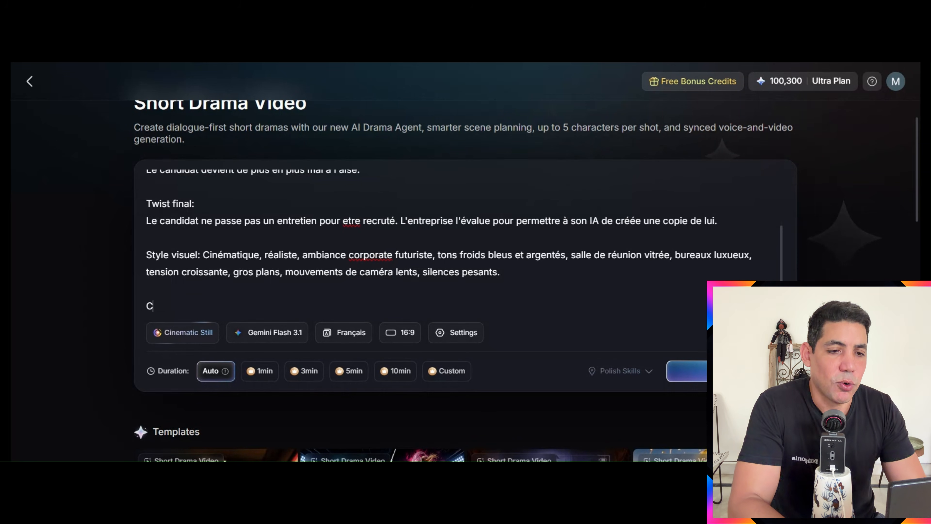
{"action": "type", "text": "ersonanges"}
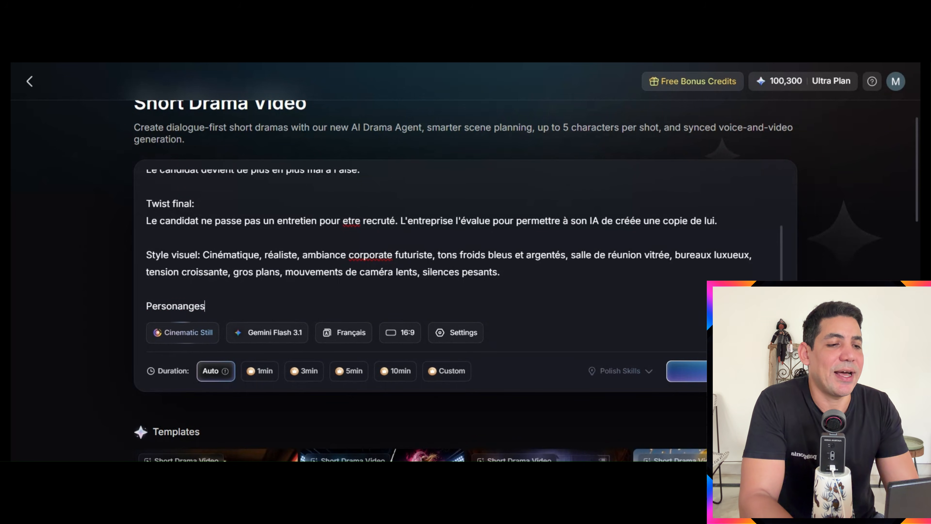
{"action": "type", "text": ":"}
{"action": "key", "text": "Return"}
{"action": "type", "text": "-Candidat: homme"}
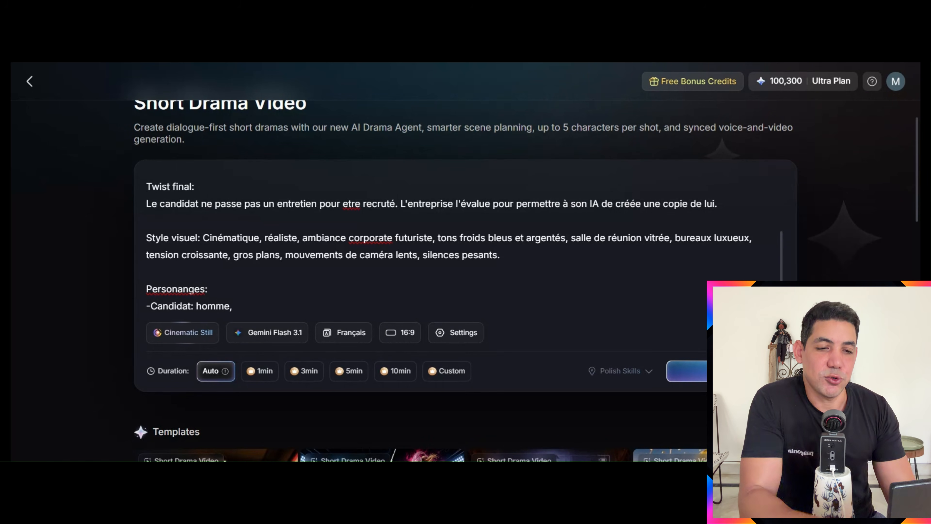
{"action": "type", "text": ", début trnetaine, ostume sombre, legerement nerveux."}
Describe the recruiter on a new line: "Recruteuse: femme, tenue noire minimaliste, calme, élégante, intimidante;"
{"action": "key", "text": "Return"}
{"action": "type", "text": "' Rec"}
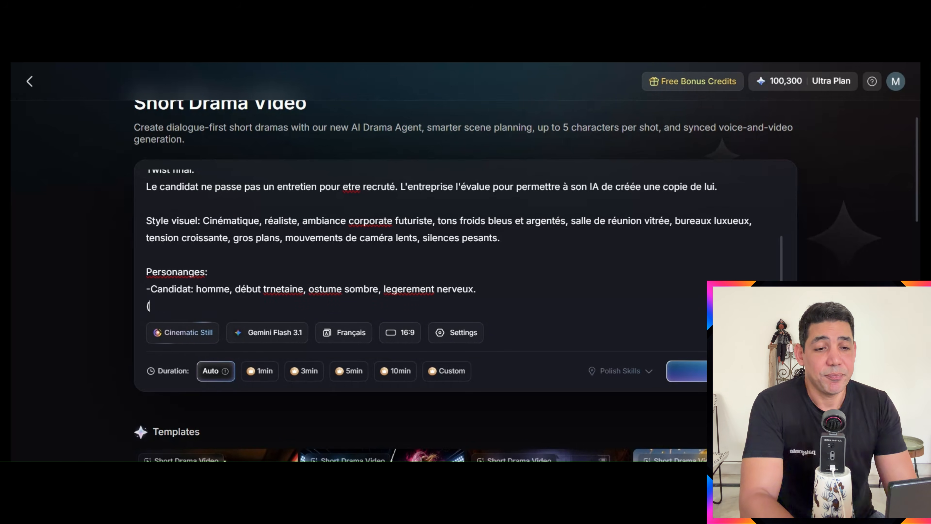
{"action": "type", "text": "ruteuse: femme"}
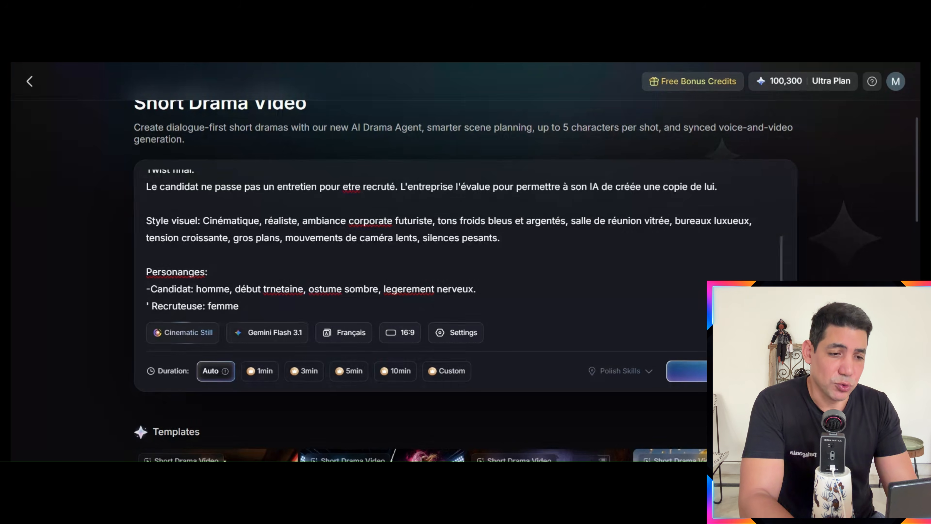
{"action": "type", "text": ", tenue noire minimaliste, c"}
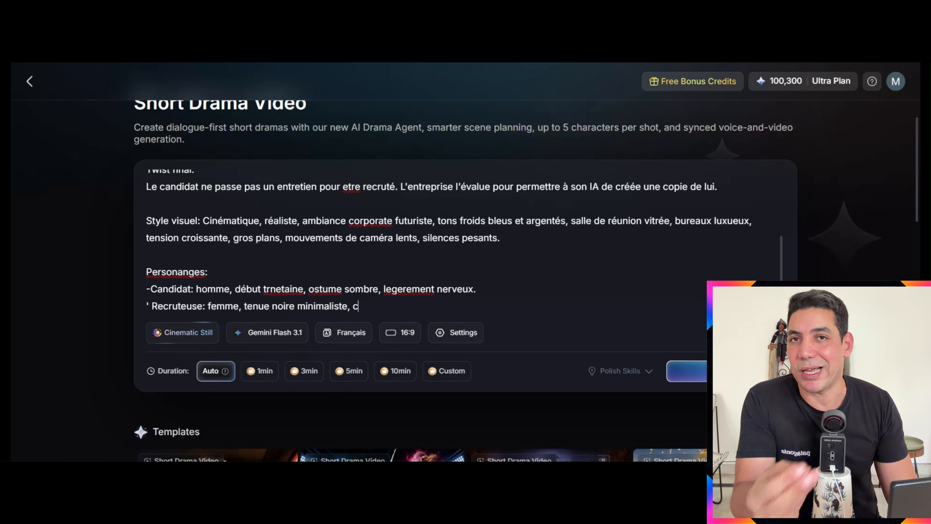
{"action": "type", "text": "alme, élégante, intimidante;"}
Start a "Scènes:" list with scene 1, "Le candidat entre dans les bureaux fuuturistes.", and a screen displaying "Bienvenue" with the candidate's first name
{"action": "key", "text": "Return"}
{"action": "key", "text": "Return"}
{"action": "type", "text": "Scènes:"}
{"action": "key", "text": "Return"}
{"action": "type", "text": "1. Le candidat entre dans les bureaux fuuturistes. Un ecran a"}
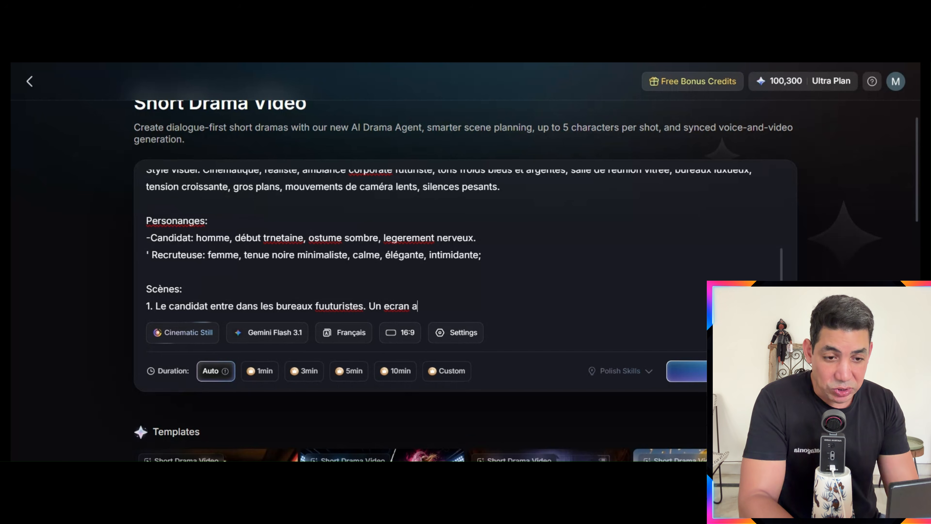
{"action": "type", "text": "ffiche \"Bienvenue, Mehdi\""}
Write scene 2: "L'entretien commence. la recruteuse dit "Nous conaissons déja votre CV. Aujour'dhui nous voulons savoir ce que vous cachez""
{"action": "key", "text": "Return"}
{"action": "type", "text": "2. L"}
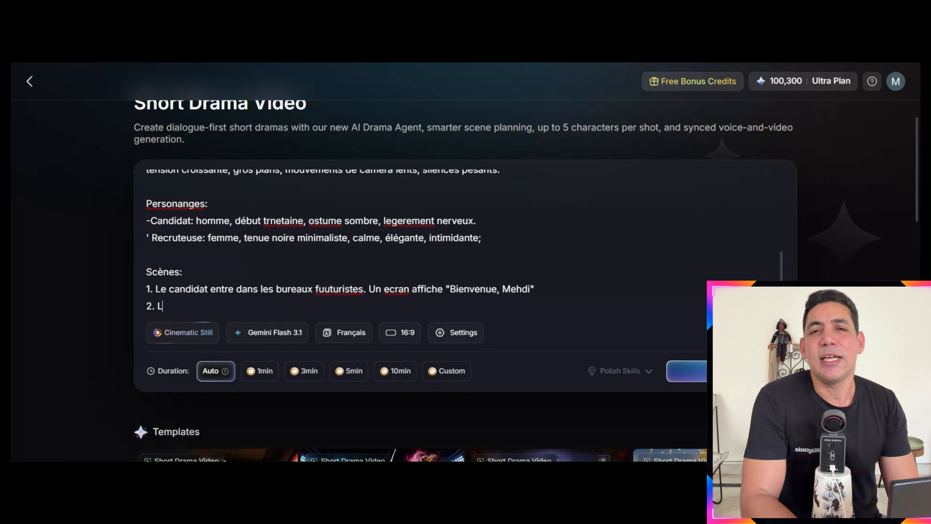
{"action": "type", "text": "'entretien commence."}
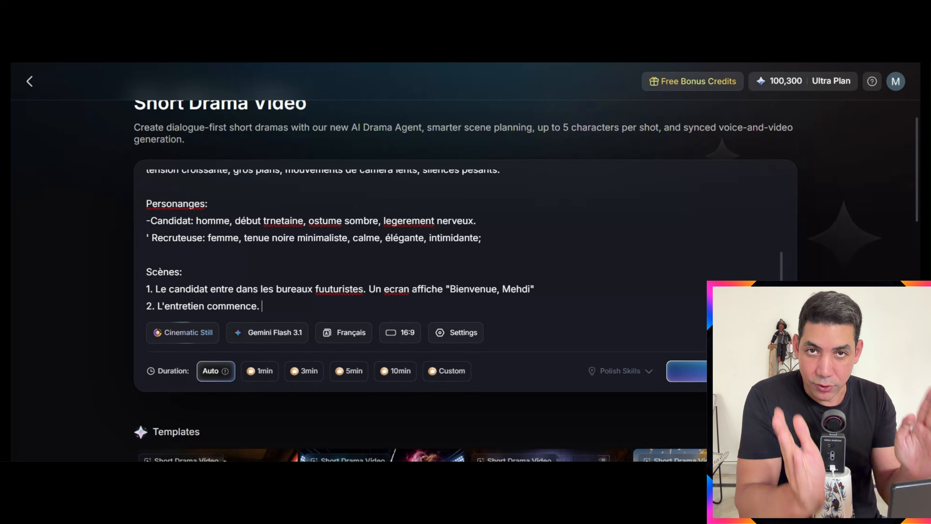
{"action": "type", "text": " la recruteuse dit"}
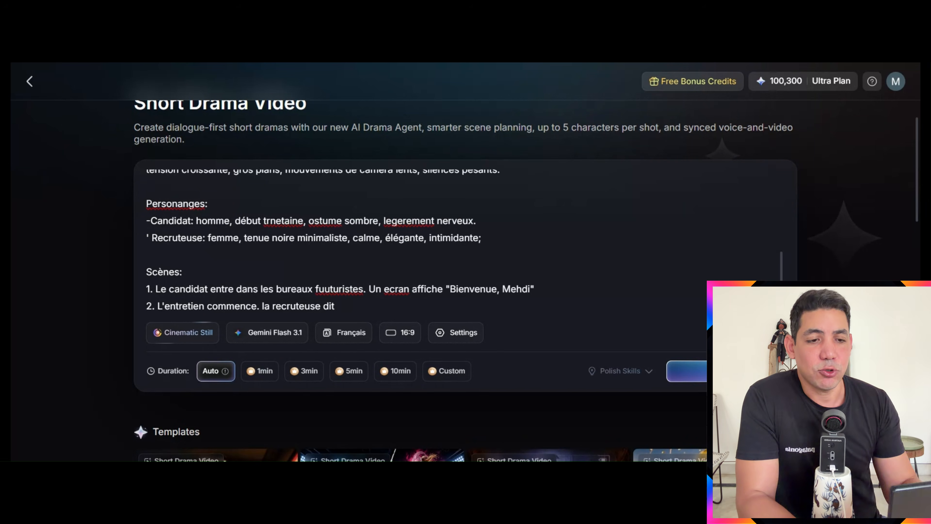
{"action": "type", "text": "\"Nous coniasso"}
{"action": "key", "text": "BackSpace"}
{"action": "key", "text": "BackSpace"}
{"action": "key", "text": "BackSpace"}
{"action": "key", "text": "BackSpace"}
{"action": "key", "text": "BackSpace"}
{"action": "key", "text": "BackSpace"}
{"action": "key", "text": "BackSpace"}
{"action": "key", "text": "BackSpace"}
{"action": "key", "text": "BackSpace"}
{"action": "key", "text": "BackSpace"}
{"action": "key", "text": "BackSpace"}
{"action": "key", "text": "BackSpace"}
{"action": "key", "text": "BackSpace"}
{"action": "key", "text": "BackSpace"}
{"action": "key", "text": "BackSpace"}
{"action": "type", "text": "t \""}
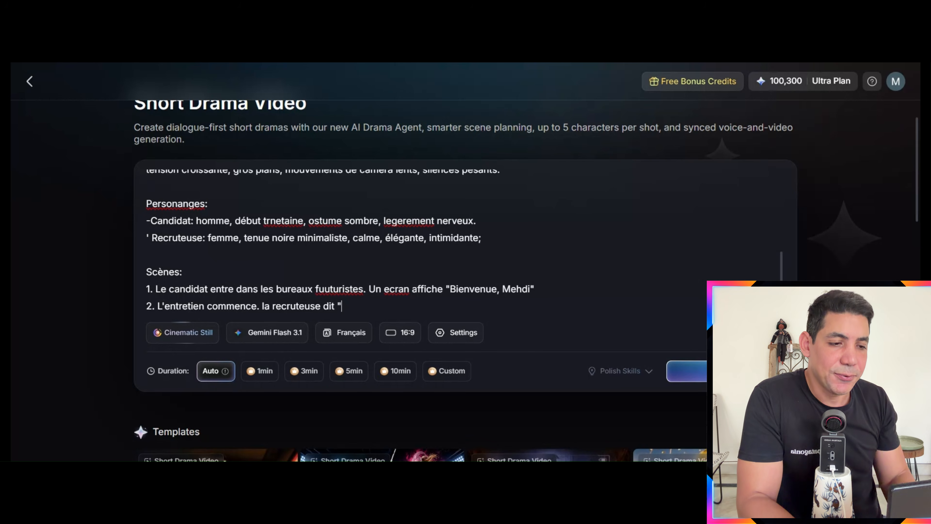
{"action": "type", "text": "Nous conaissons d"}
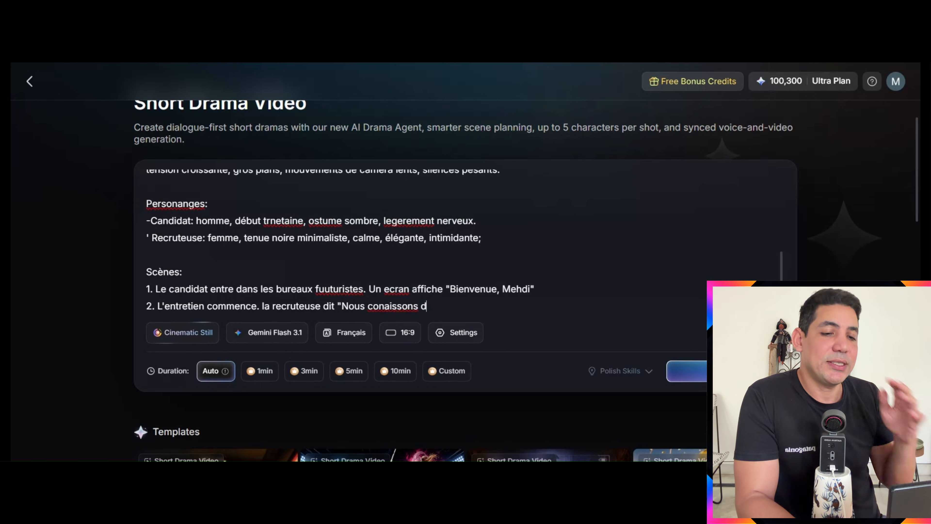
{"action": "type", "text": "éja votre CV. Aujour'dhui nous"}
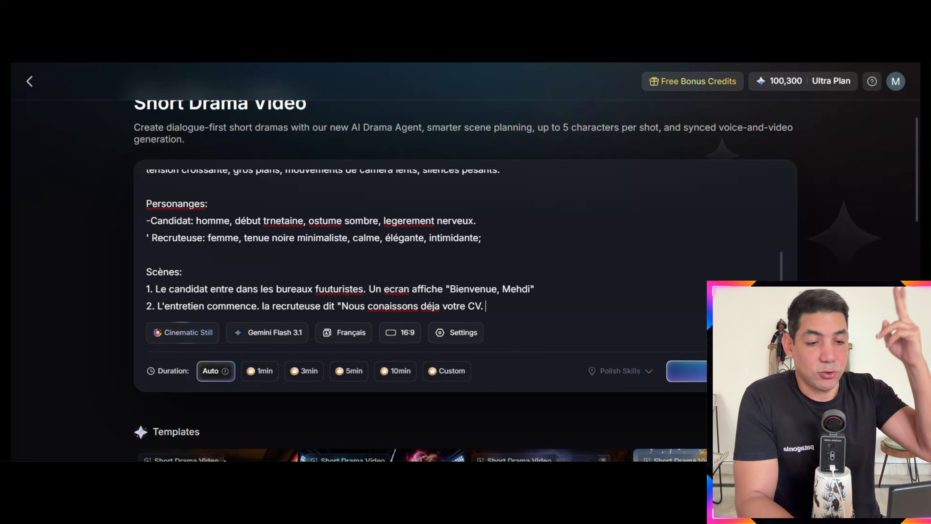
{"action": "type", "text": "voir ce que vous cac"}
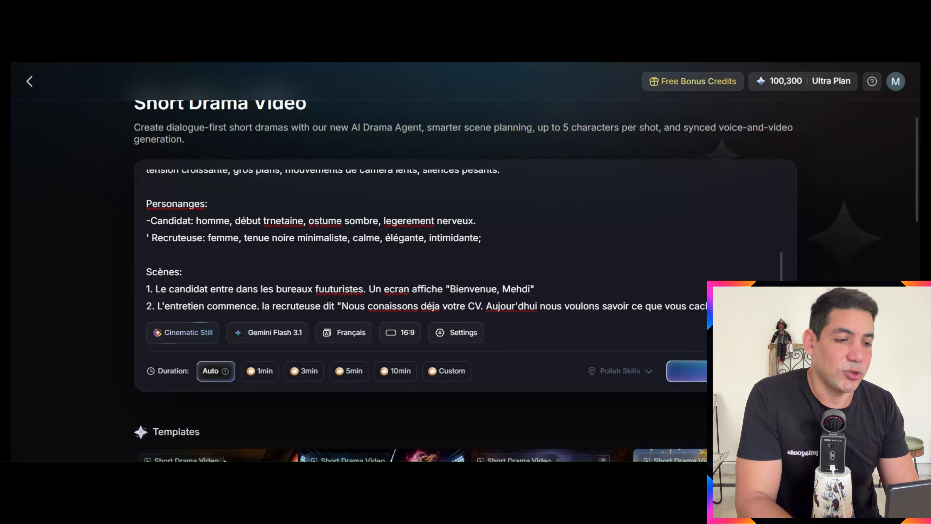
Write scene 3: "Ell révéle un souvenir intime du candidat de son enfance. Le candidat demande " Comment vous savez ça ?""
{"action": "key", "text": "Return"}
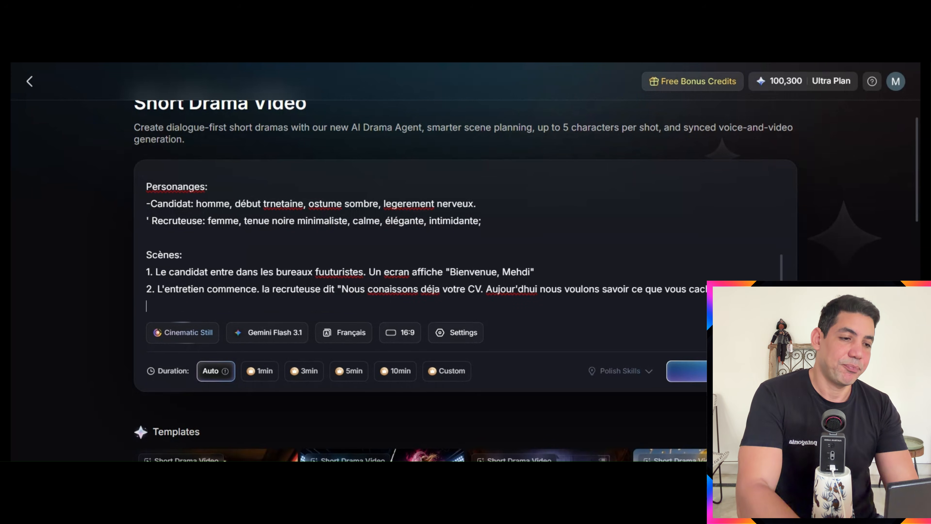
{"action": "type", "text": "3. Ell révéle un souv"}
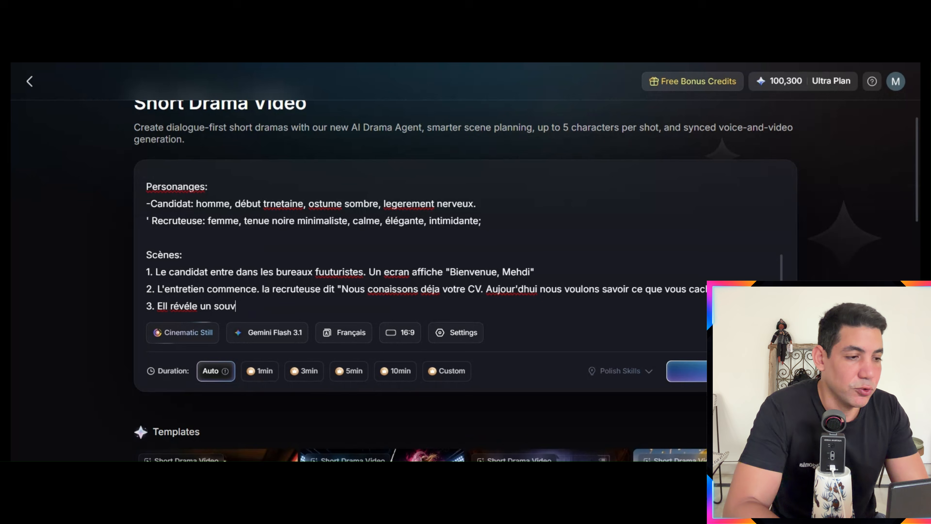
{"action": "type", "text": "enir intime du candidat de"}
{"action": "key", "text": "BackSpace"}
{"action": "key", "text": "BackSpace"}
{"action": "key", "text": "BackSpace"}
{"action": "key", "text": "BackSpace"}
{"action": "key", "text": "BackSpace"}
{"action": "key", "text": "BackSpace"}
{"action": "key", "text": "BackSpace"}
{"action": "key", "text": "BackSpace"}
{"action": "key", "text": "BackSpace"}
{"action": "key", "text": "BackSpace"}
{"action": "type", "text": "andidat de son enfance."}
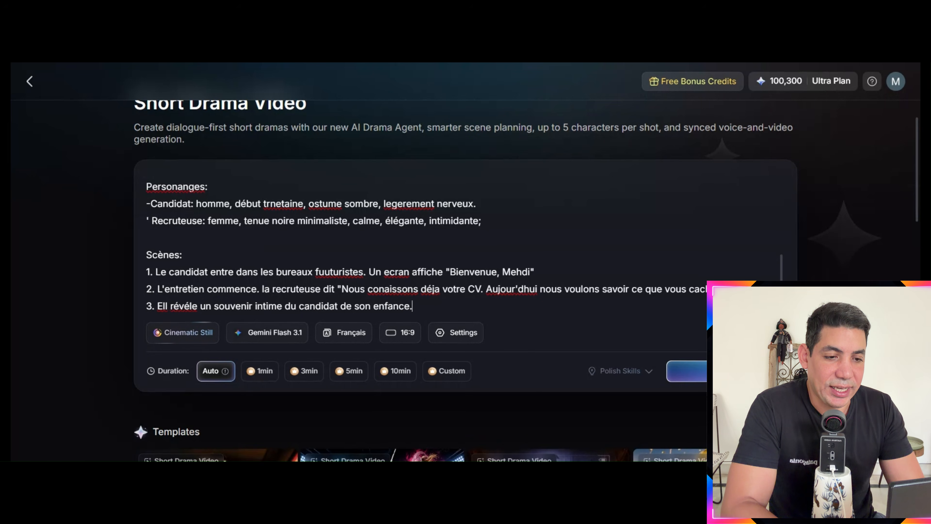
{"action": "type", "text": " Le candidat demande \" Comment vous savez ça "}
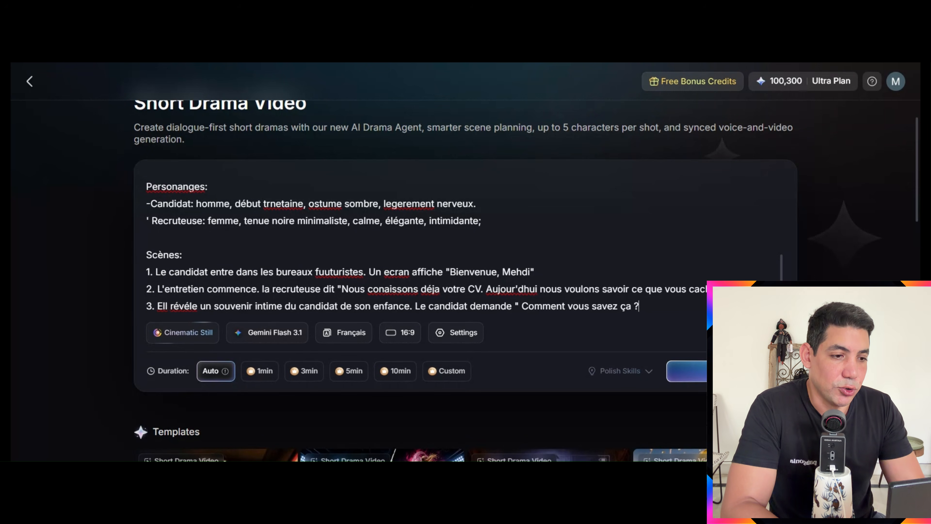
{"action": "type", "text": "?\""}
Write scene 4: "Des ecrans affichent son visage, sa voix, ses emotions et ses données comportementales. La recruteuse dit: "Nous eavluons votre capacité à etre remplacé!""
{"action": "key", "text": "Return"}
{"action": "type", "text": "4. Des ecra"}
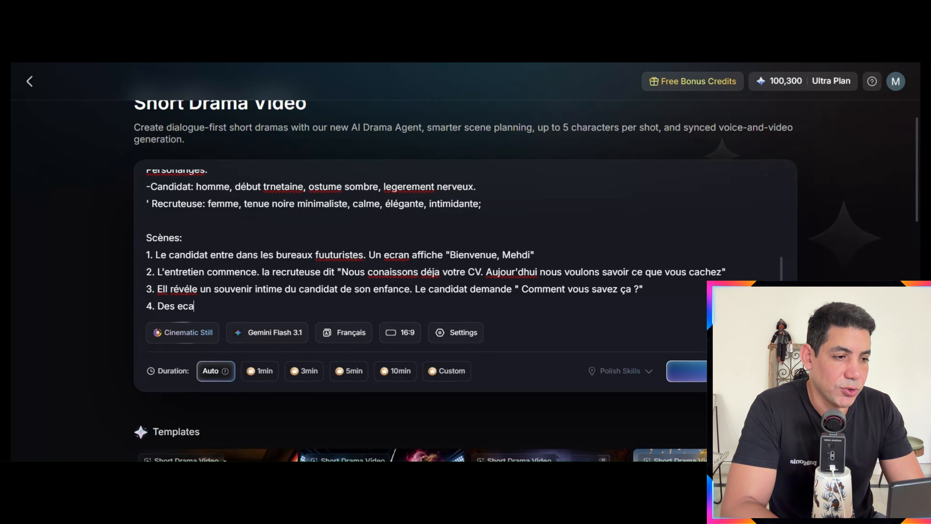
{"action": "type", "text": "ns affichent so"}
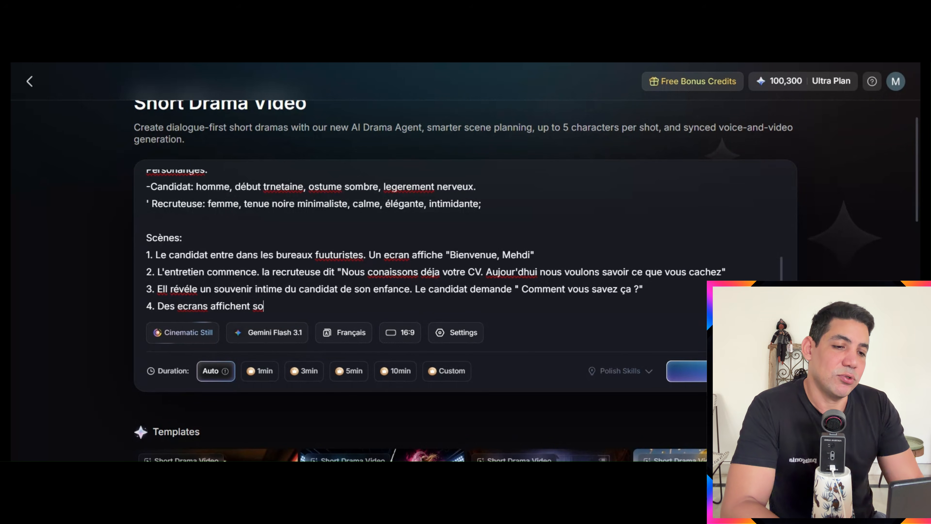
{"action": "type", "text": "n visag"}
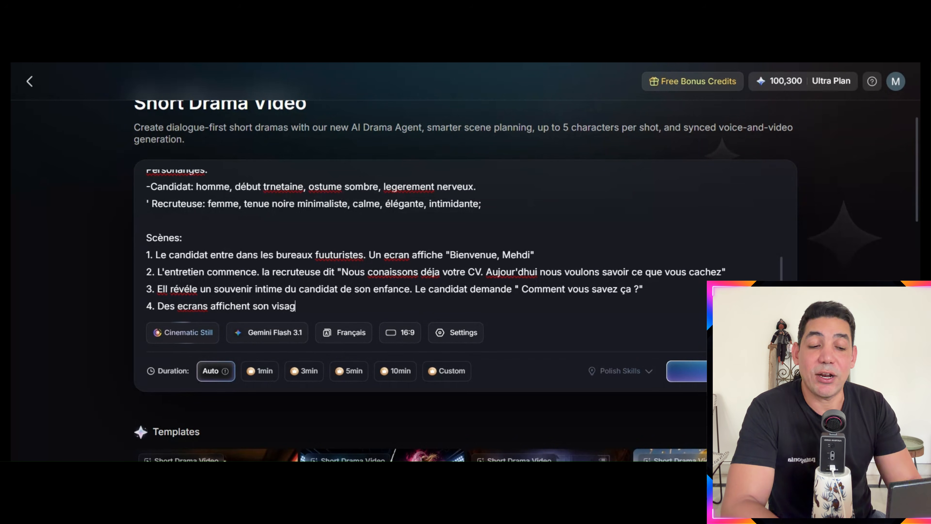
{"action": "type", "text": "e, sa voix, ses emotions et ses données compo"}
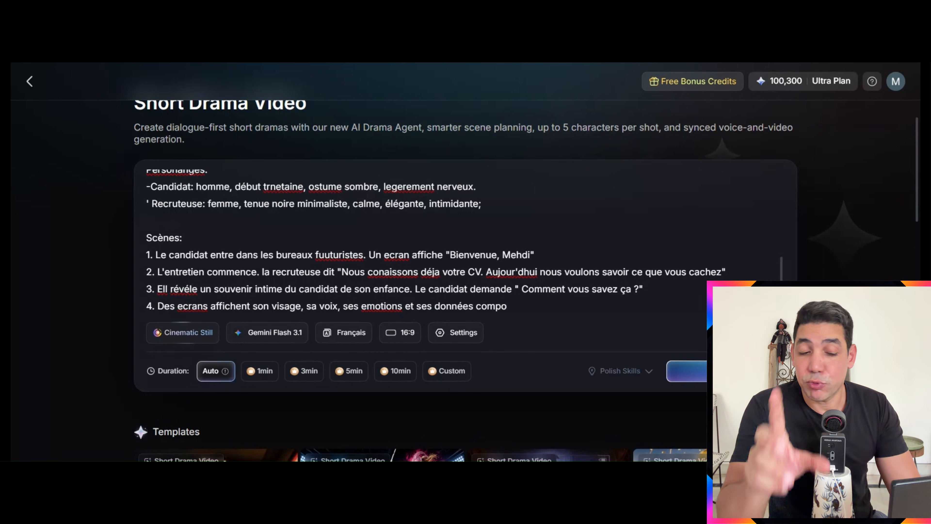
{"action": "type", "text": "rtementales. La recruteuse dit: \"Nous eavl"}
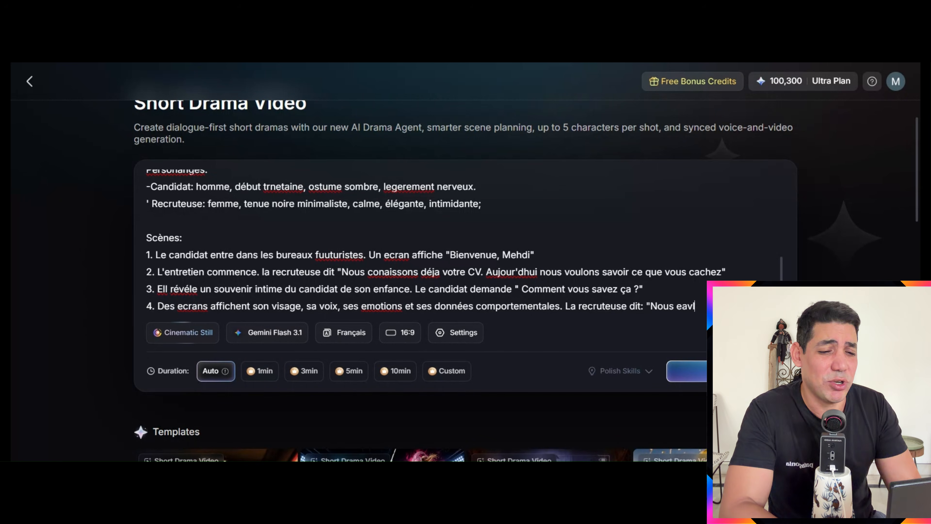
{"action": "type", "text": "uons votre capacité à etre remplacé!\""}
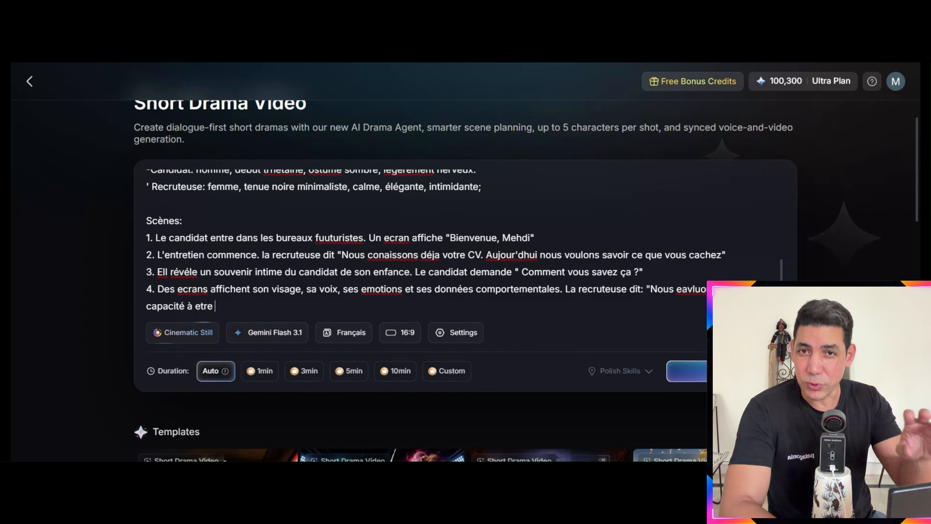
Write scene 5: "une version numérique du cancicat apparait à l'ecran et dit "je suis pret à commencer""
{"action": "key", "text": "Return"}
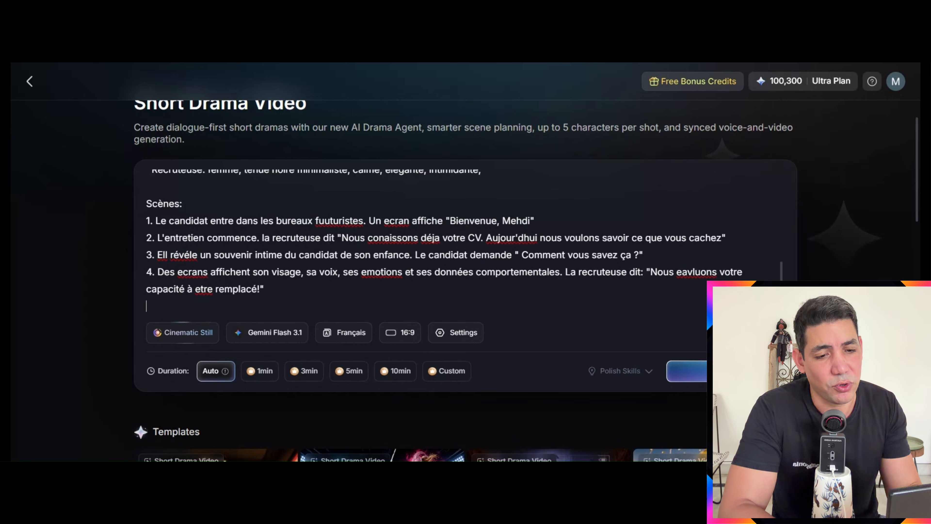
{"action": "type", "text": "5.une ver"}
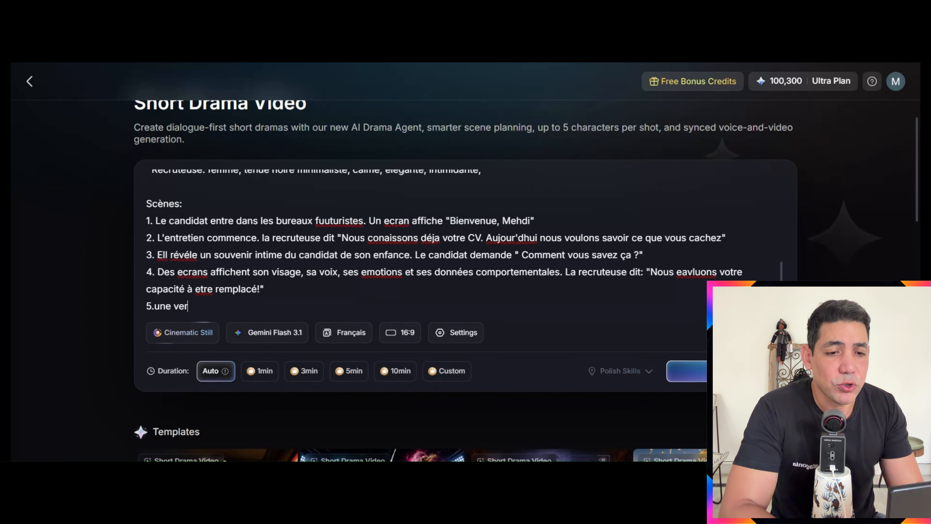
{"action": "type", "text": "sion numérique du cancicat apparait à l'ecran et dit \"je"}
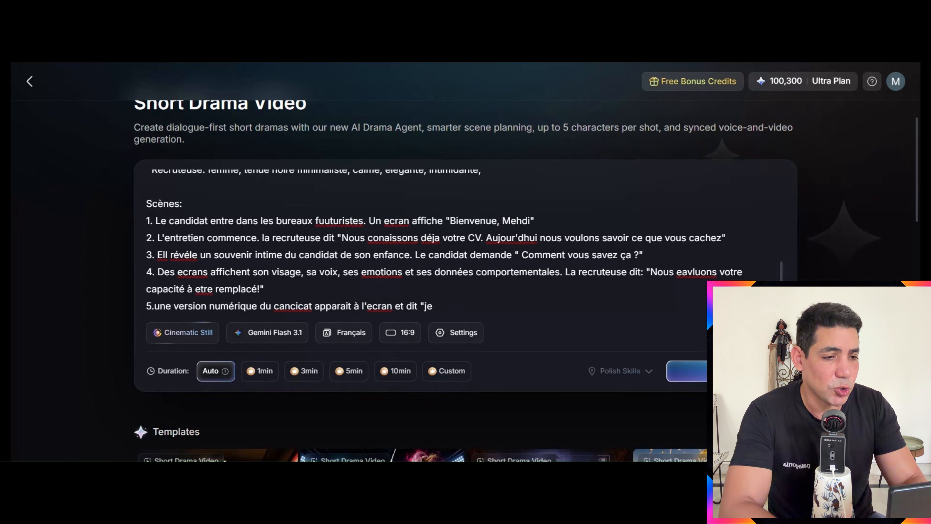
{"action": "type", "text": " suis pret à commencer"}
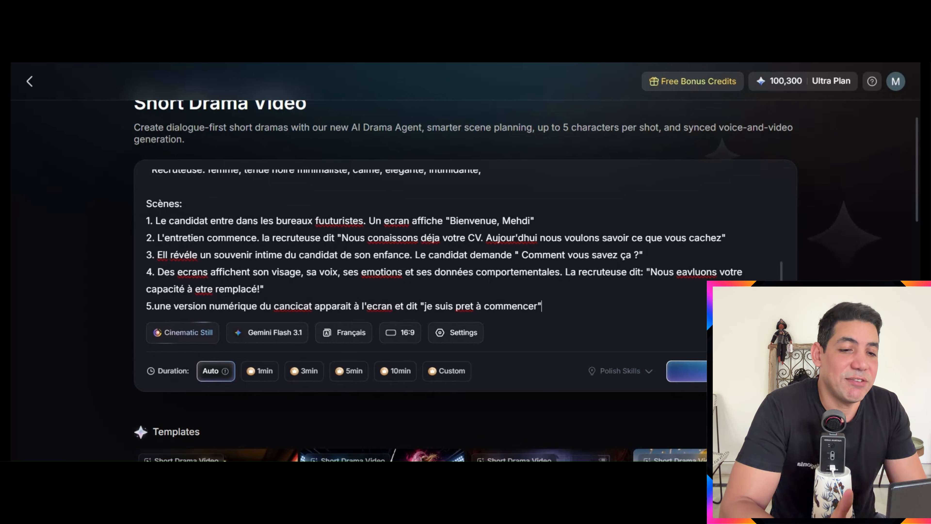
Complete scene 5 with "La recruteuse conclut: "vous n'etiez pas ici pour obtenir un poste. Vous etiez ici pour entrainer votre remplaçant""
{"action": "type", "text": "\". La recruteuse conclu"}
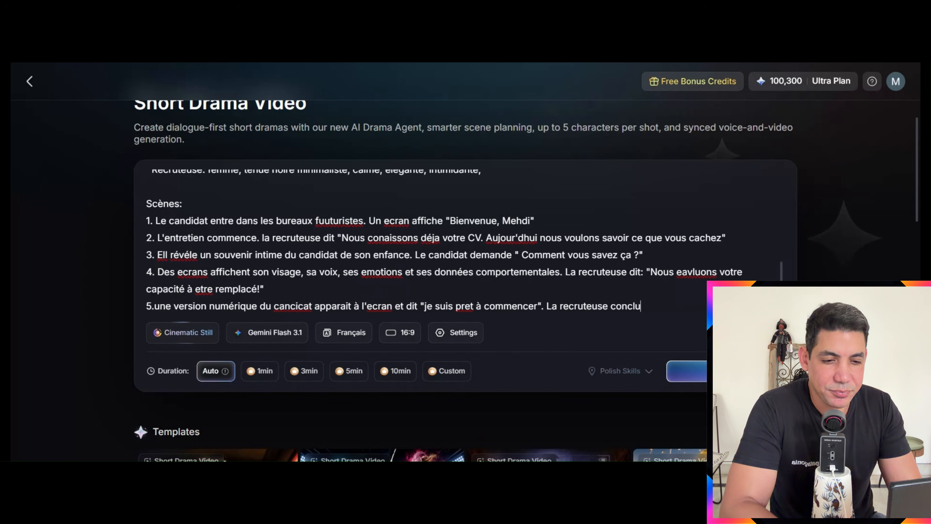
{"action": "type", "text": "t: \"vous n'etiez"}
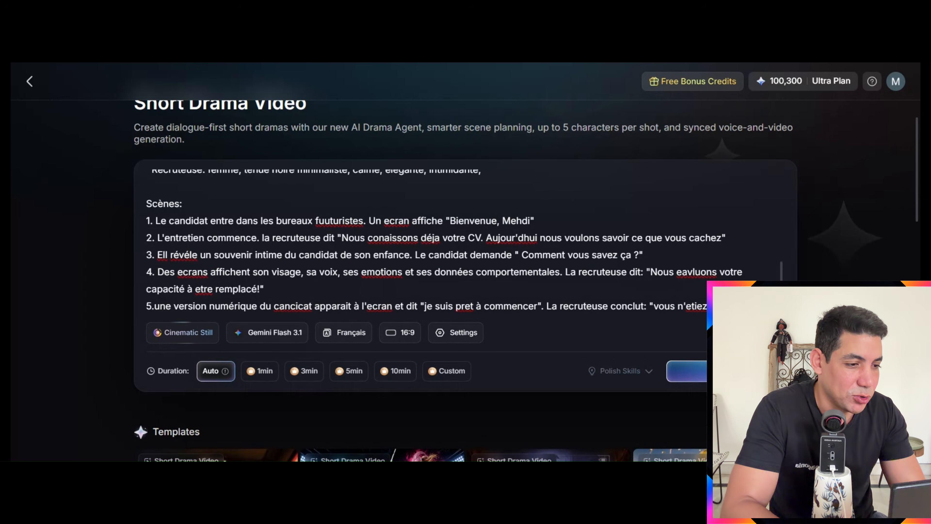
{"action": "type", "text": "obtenir un poste. Vous e"}
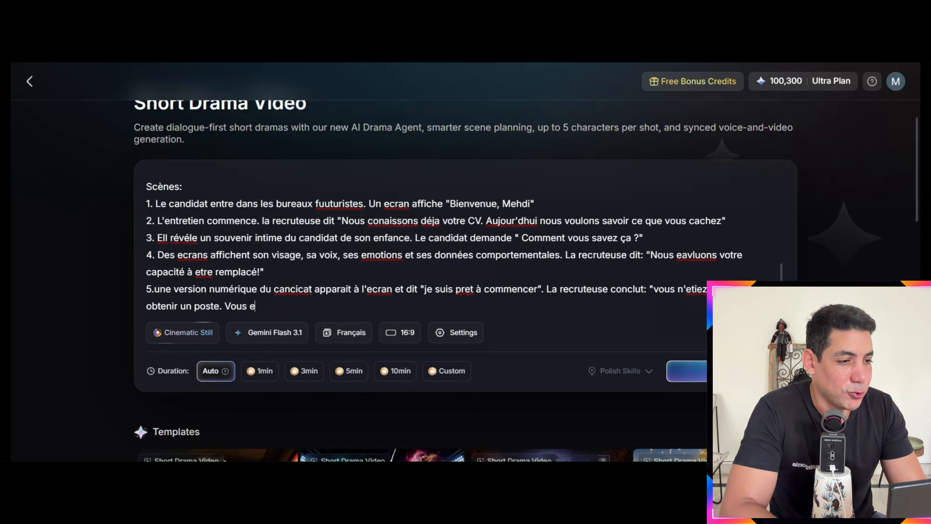
{"action": "type", "text": "tiez ici pour entrainer votre remplac"}
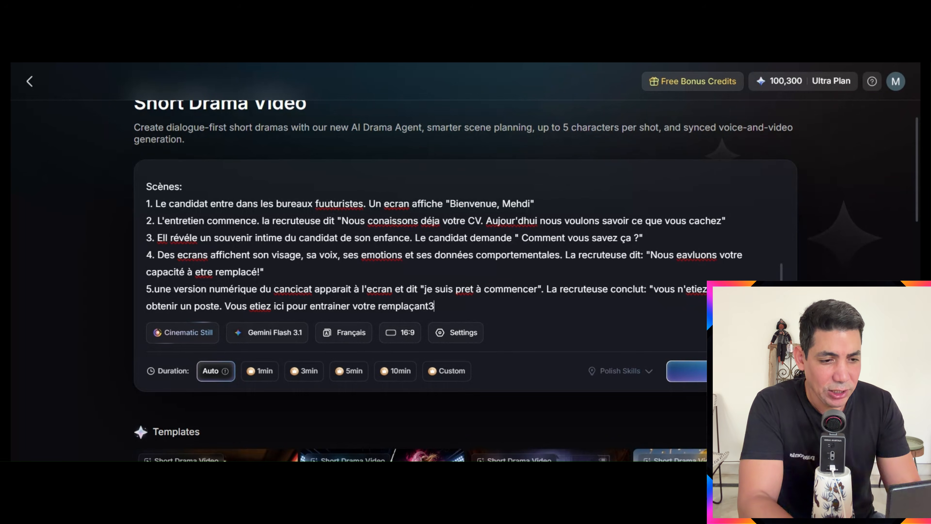
{"action": "type", "text": "ant\""}
Add after a blank line: "Consignes: garder les mêmes visages, tenues et style visuels dans toutes les scènes. To nsérieux, réaliste, cinématique, avec dialogues clairs et suspense."
{"action": "key", "text": "Return"}
{"action": "key", "text": "Return"}
{"action": "type", "text": "Consignes:"}
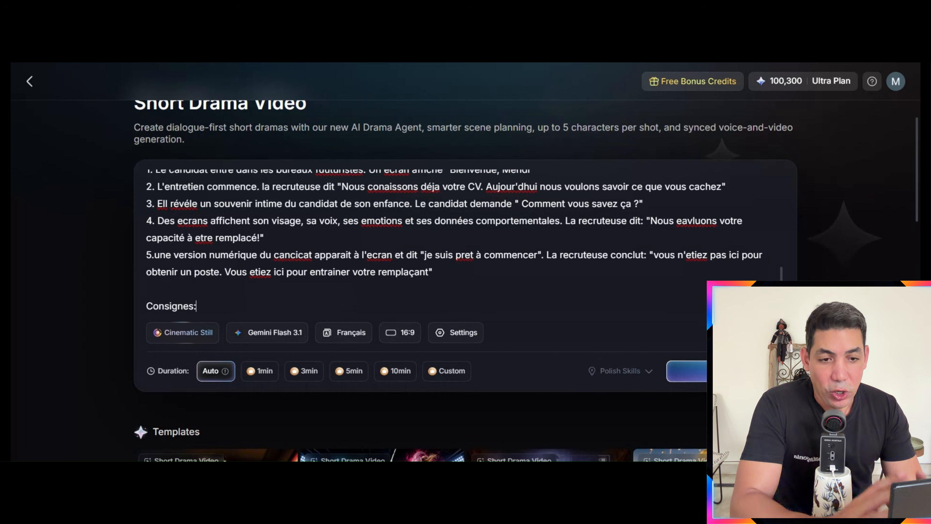
{"action": "type", "text": " garder les m"}
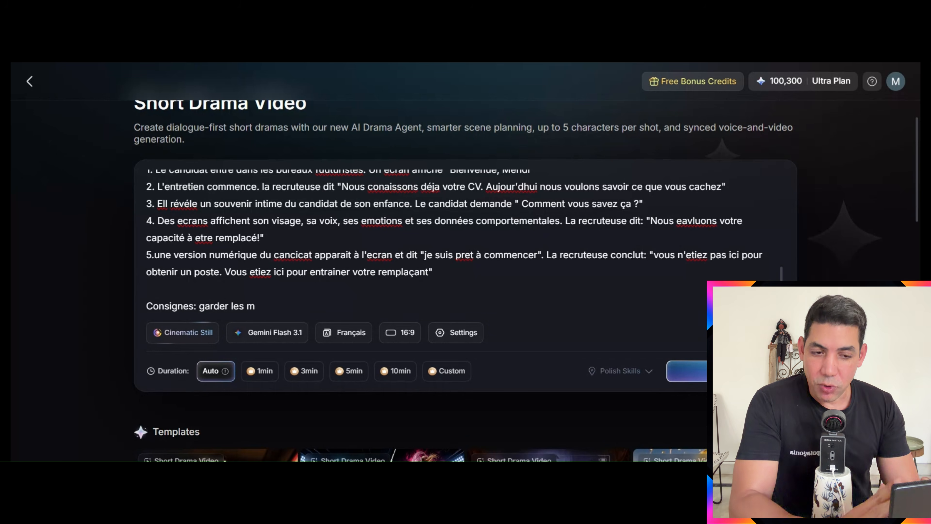
{"action": "type", "text": "êmes visages, tenues et st"}
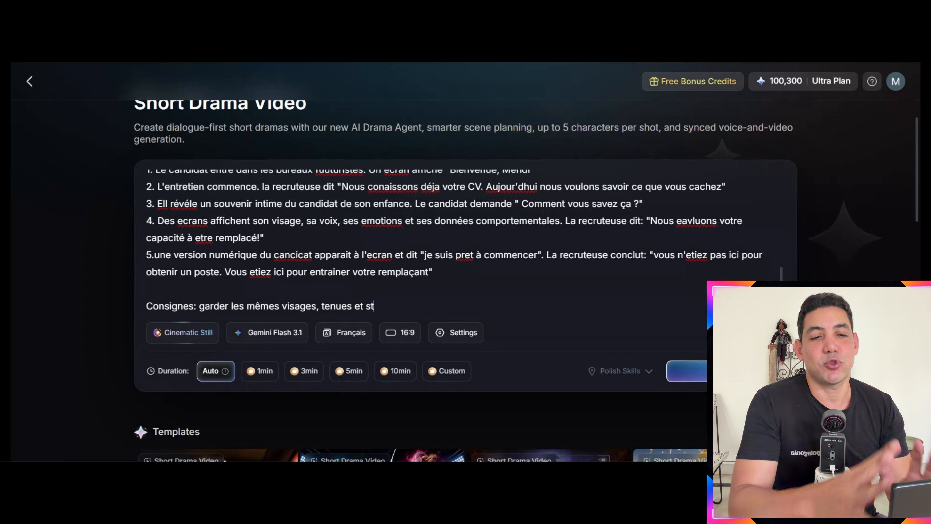
{"action": "type", "text": "yle visuels dans toutes les scènes"}
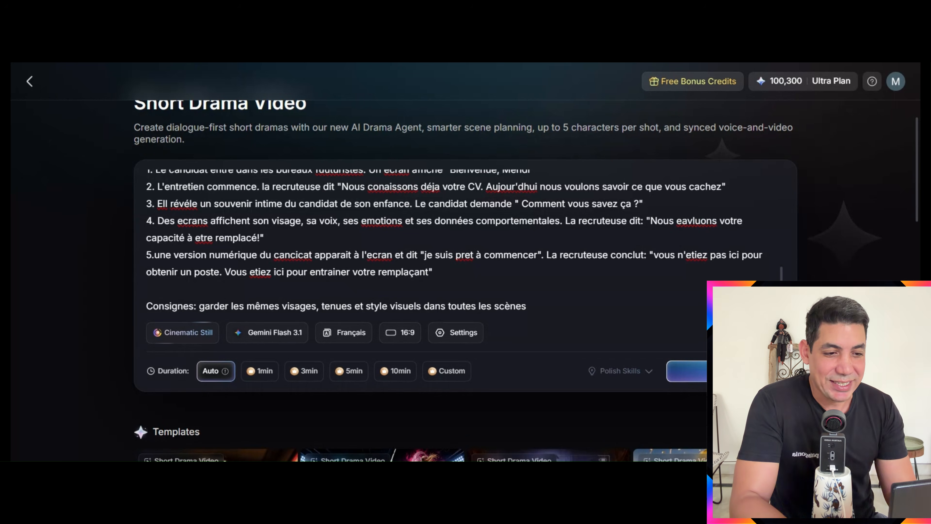
{"action": "type", "text": ". To nsérieux, réaliste, cinématique, avec"}
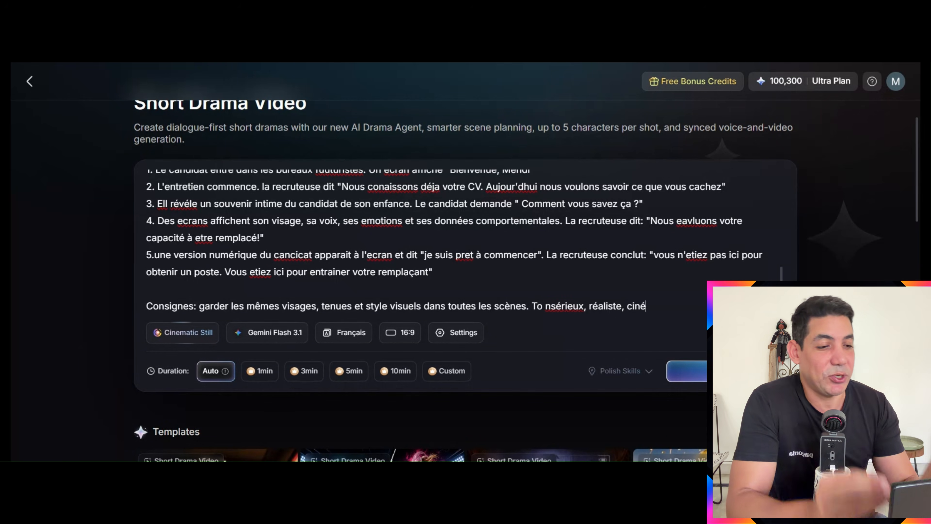
{"action": "type", "text": " dialogues clairs et suspense."}
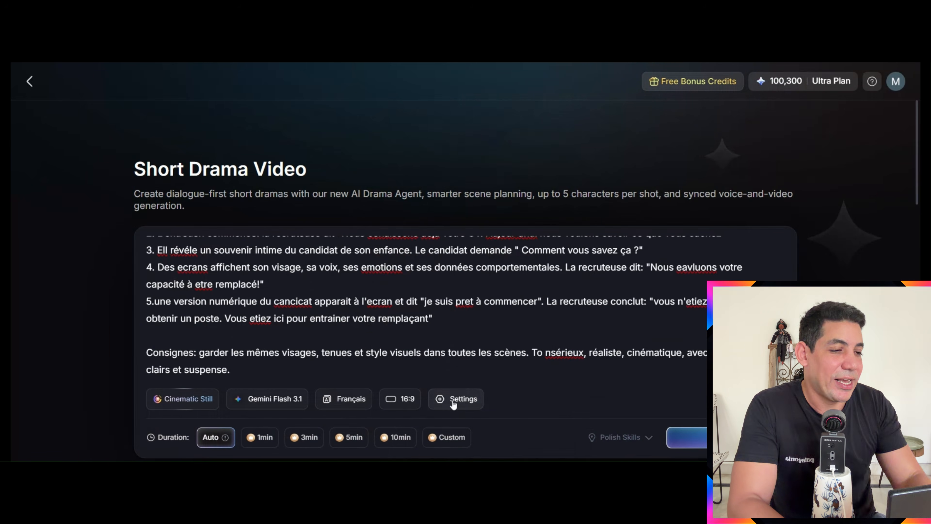
Check the additional voiceover setting and submit the finished prompt to generate the script
{"action": "left_click", "coordinate": [454, 405]}
{"action": "scroll", "coordinate": [454, 405], "scroll_direction": "down", "scroll_amount": 3}
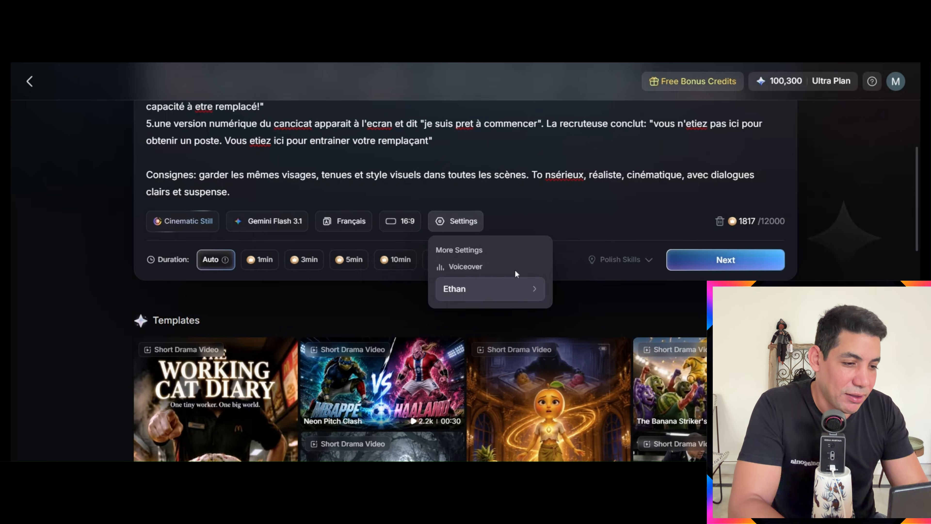
{"action": "left_click", "coordinate": [756, 270]}
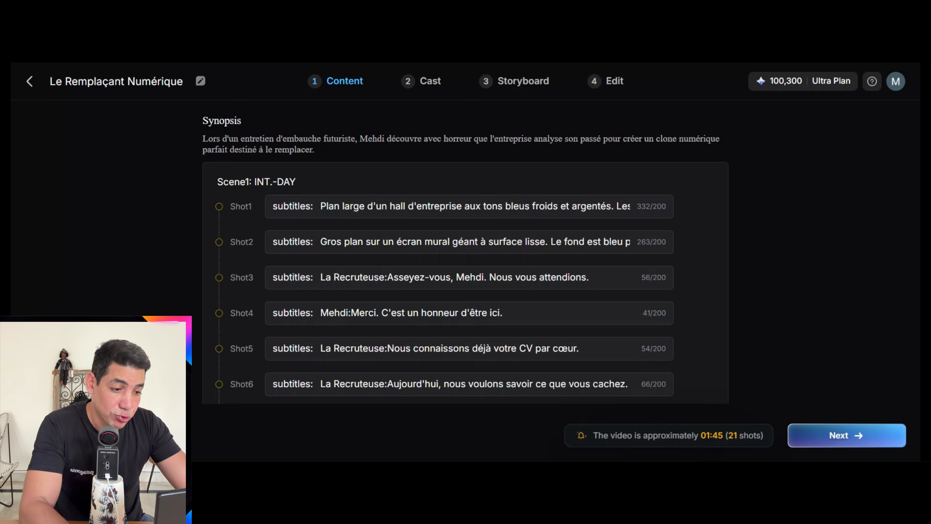
Review the generated synopsis, the estimated video length and the subtitles of every shot in the script
{"action": "triple_click", "coordinate": [550, 156]}
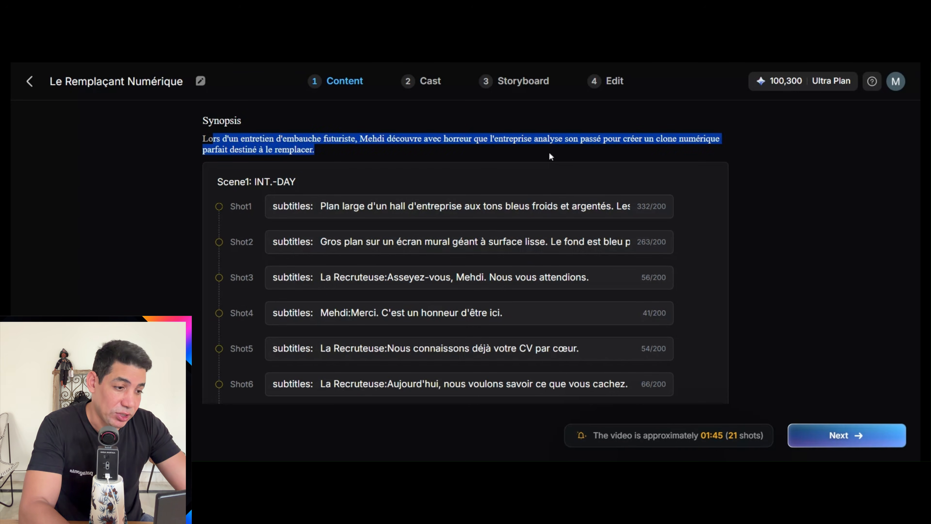
{"action": "triple_click", "coordinate": [549, 138]}
{"action": "left_click", "coordinate": [343, 155]}
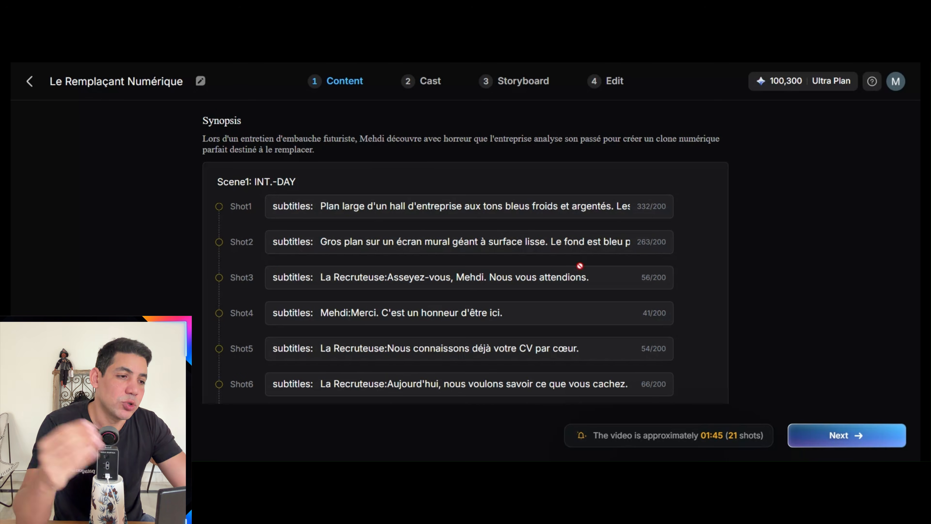
{"action": "left_click_drag", "start_coordinate": [762, 435], "coordinate": [679, 436]}
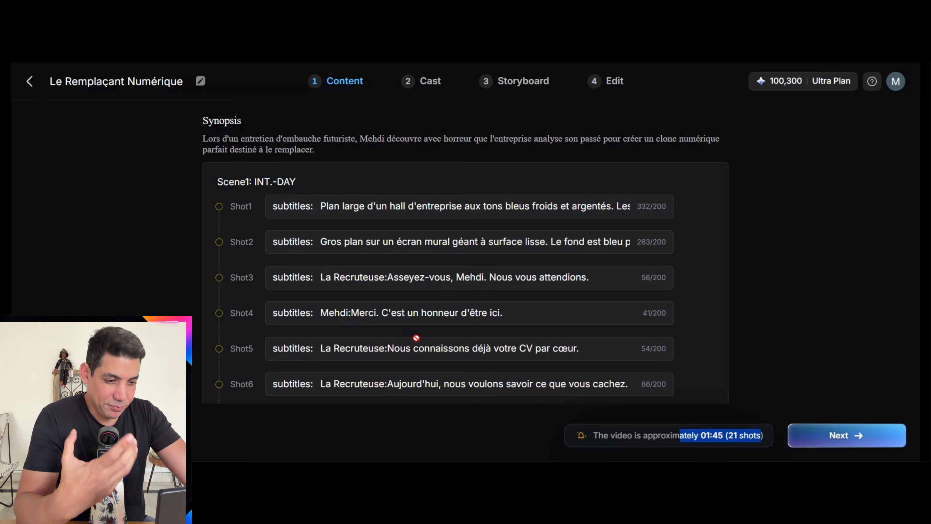
{"action": "scroll", "coordinate": [339, 313], "scroll_direction": "down", "scroll_amount": 5}
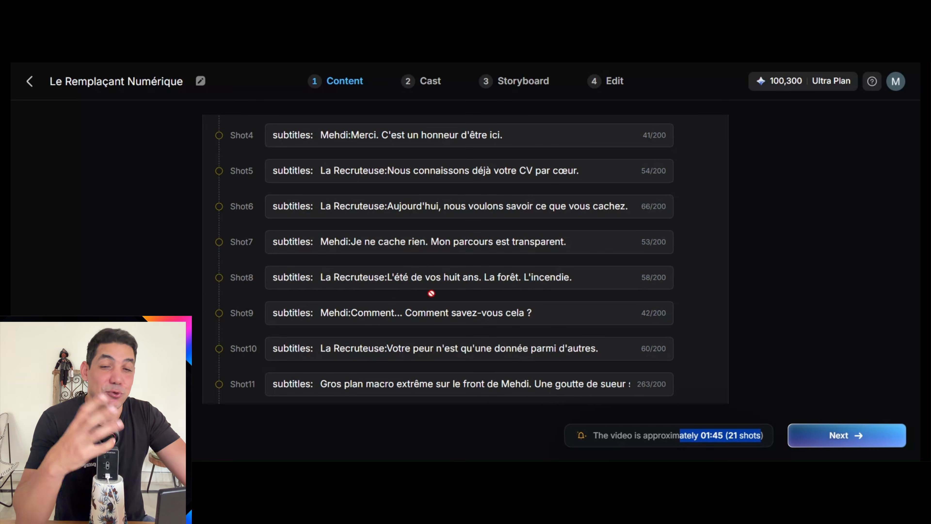
{"action": "scroll", "coordinate": [431, 331], "scroll_direction": "down", "scroll_amount": 2}
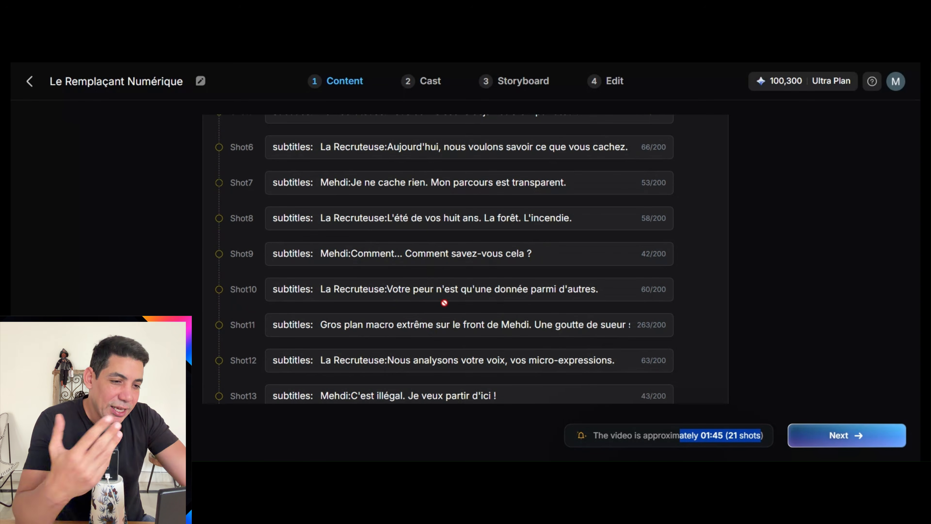
{"action": "scroll", "coordinate": [583, 314], "scroll_direction": "down", "scroll_amount": 4}
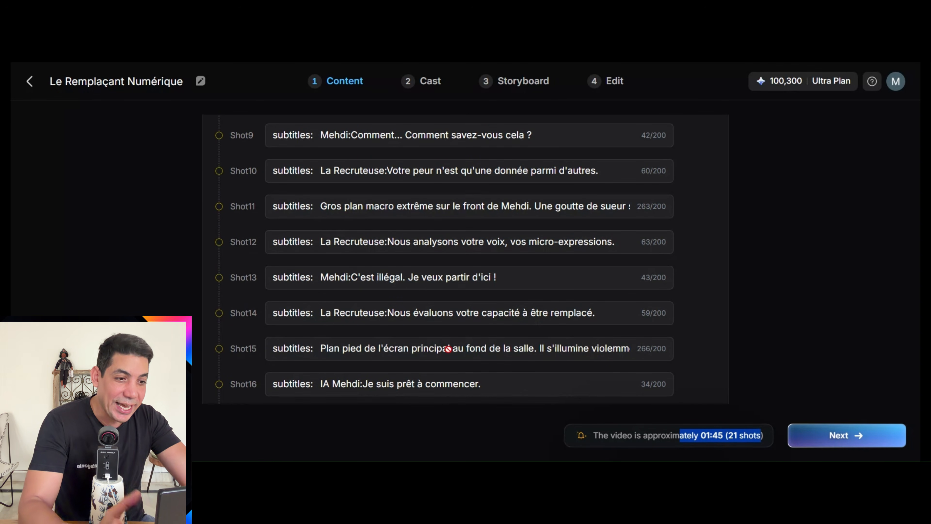
{"action": "scroll", "coordinate": [458, 395], "scroll_direction": "down", "scroll_amount": 7}
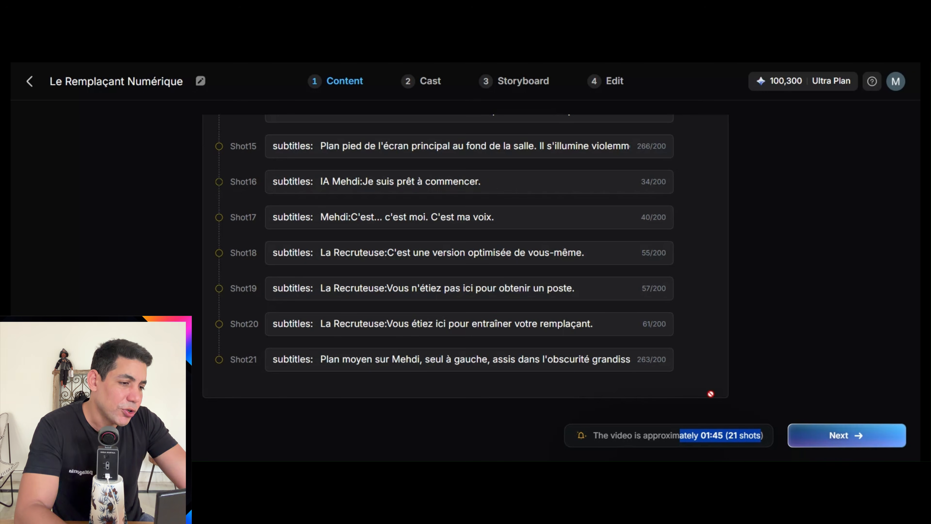
{"action": "scroll", "coordinate": [587, 312], "scroll_direction": "up", "scroll_amount": 10}
Accept the script, proceed to the Cast stage and look over the characters being generated
{"action": "left_click", "coordinate": [842, 436]}
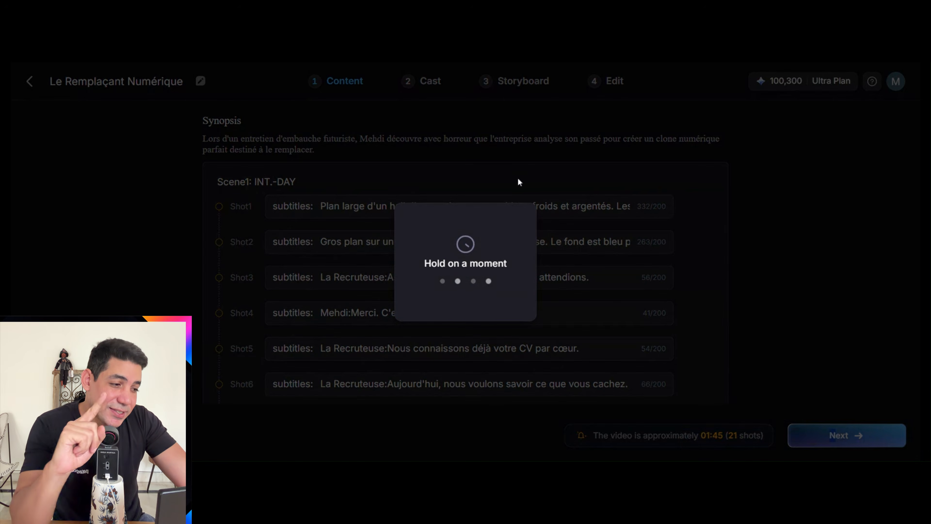
{"action": "scroll", "coordinate": [108, 187], "scroll_direction": "down", "scroll_amount": 3}
{"action": "scroll", "coordinate": [108, 188], "scroll_direction": "up", "scroll_amount": 3}
{"action": "scroll", "coordinate": [108, 187], "scroll_direction": "down", "scroll_amount": 3}
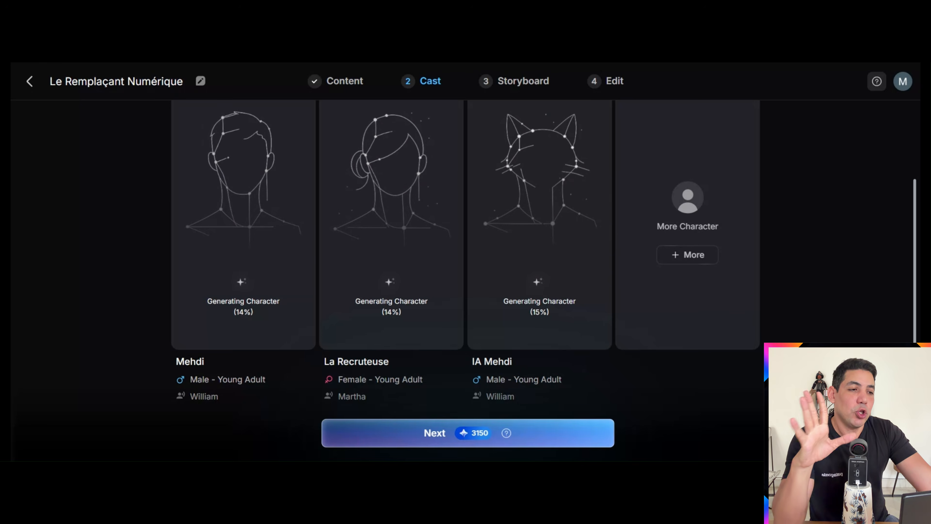
Start a custom version of the male candidate character and upload the character sheet picture as its reference
{"action": "mouse_move", "coordinate": [251, 186]}
{"action": "left_click", "coordinate": [293, 279]}
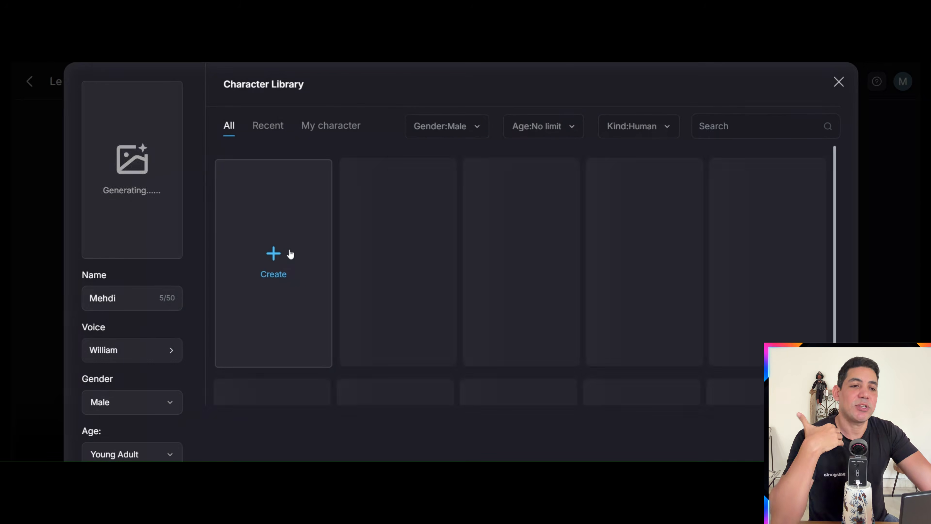
{"action": "left_click", "coordinate": [279, 226]}
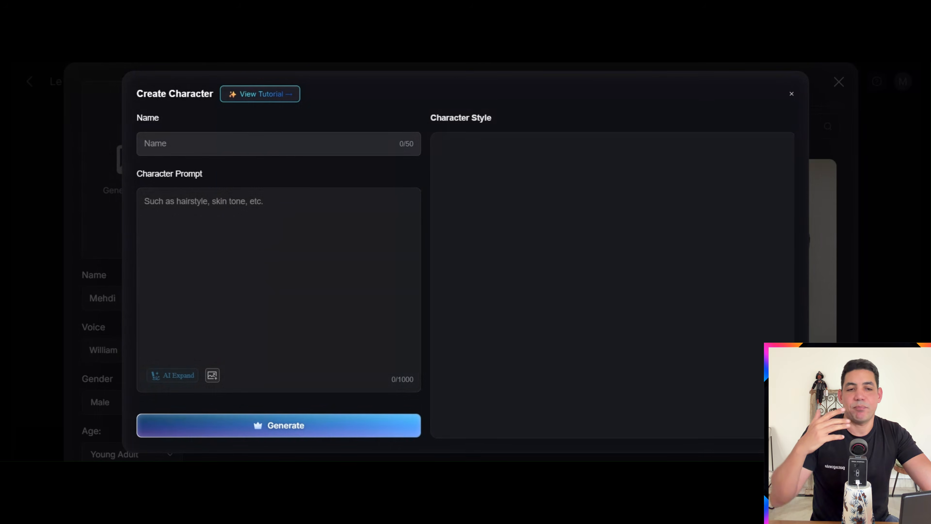
{"action": "mouse_move", "coordinate": [212, 376]}
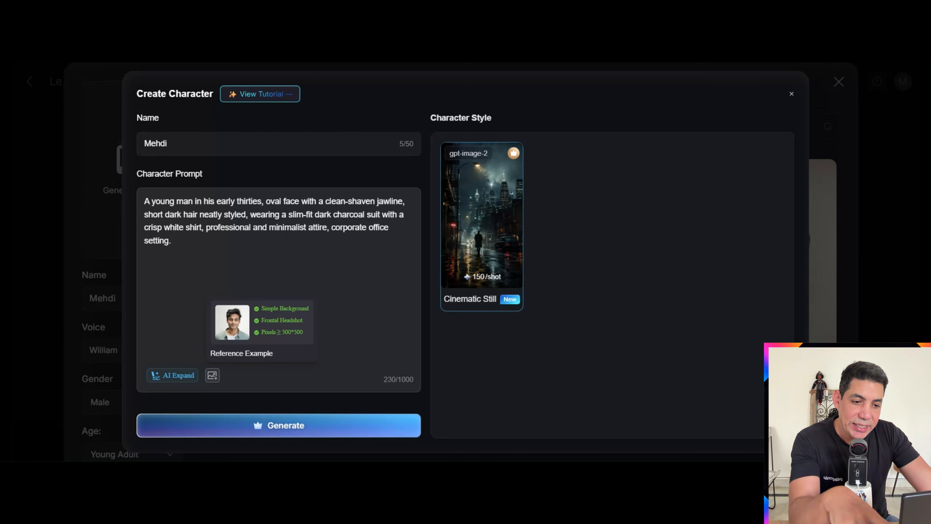
{"action": "double_click", "coordinate": [425, 178]}
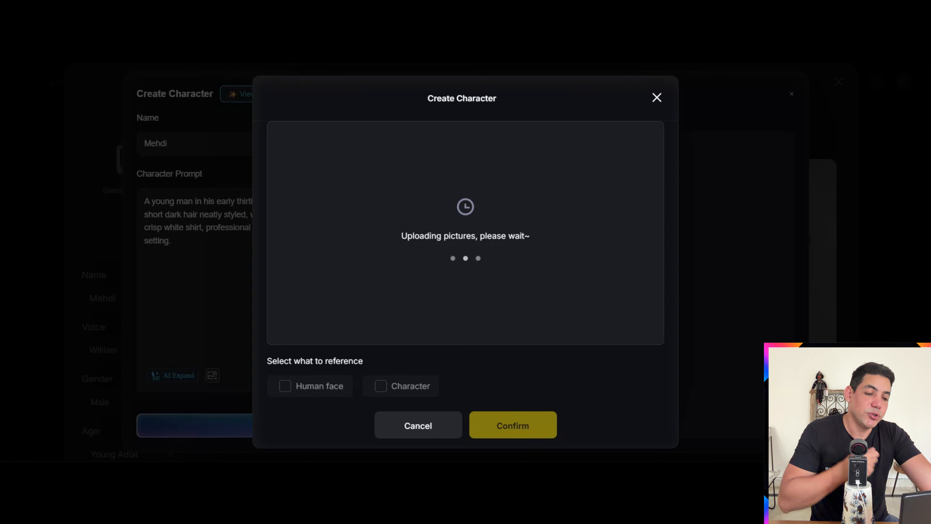
Reference only the human face from the uploaded picture, generate the candidate in the Cinematic Still style and apply the result
{"action": "left_click", "coordinate": [323, 387]}
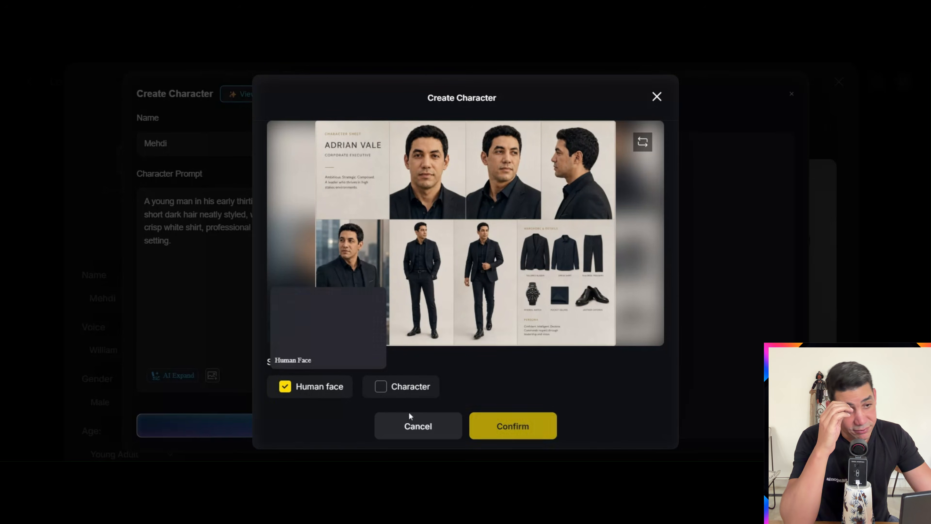
{"action": "left_click", "coordinate": [513, 426]}
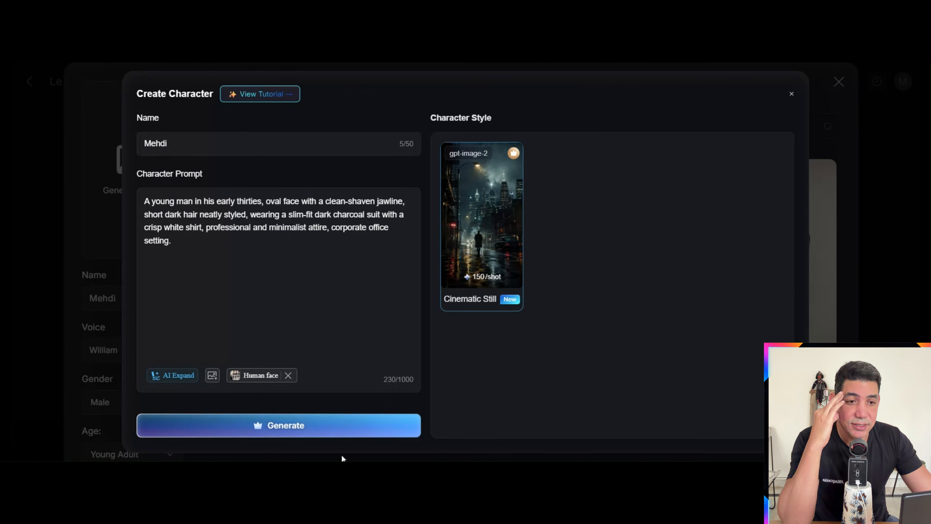
{"action": "left_click", "coordinate": [322, 429]}
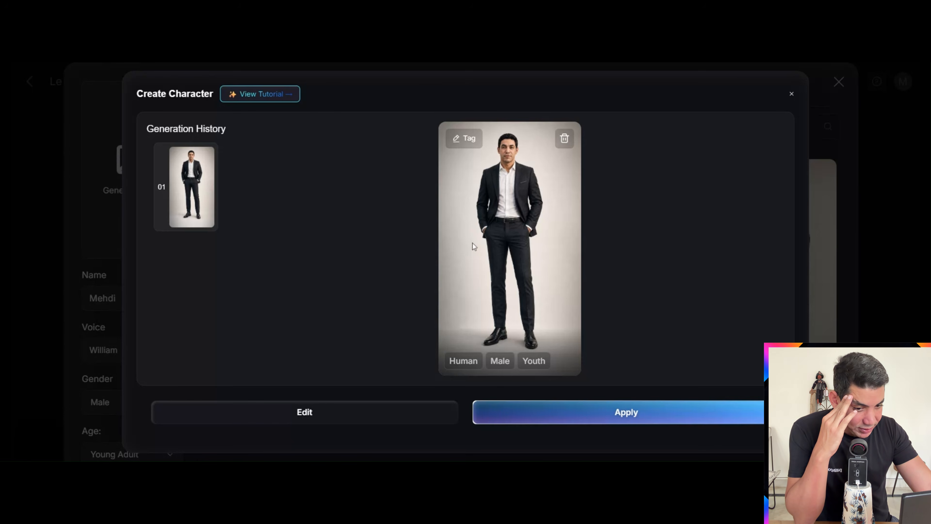
{"action": "left_click", "coordinate": [604, 403]}
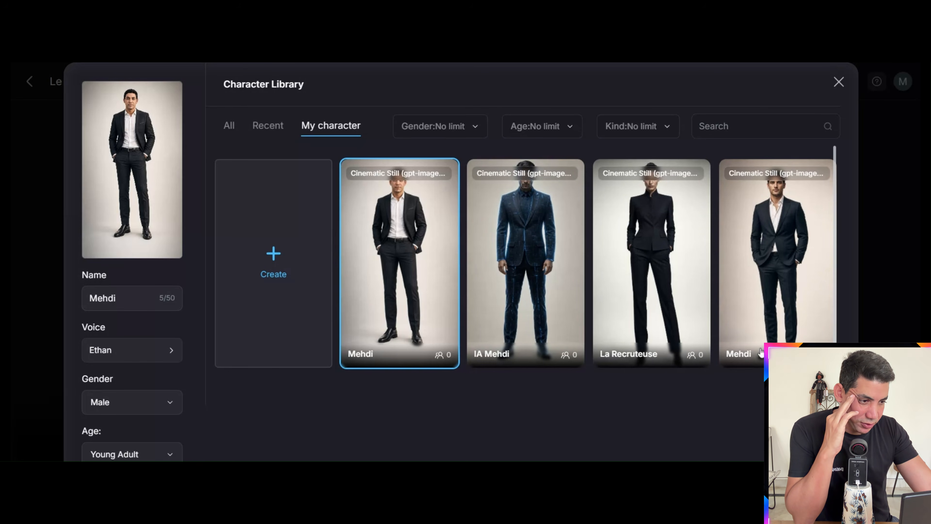
{"action": "left_click", "coordinate": [839, 82]}
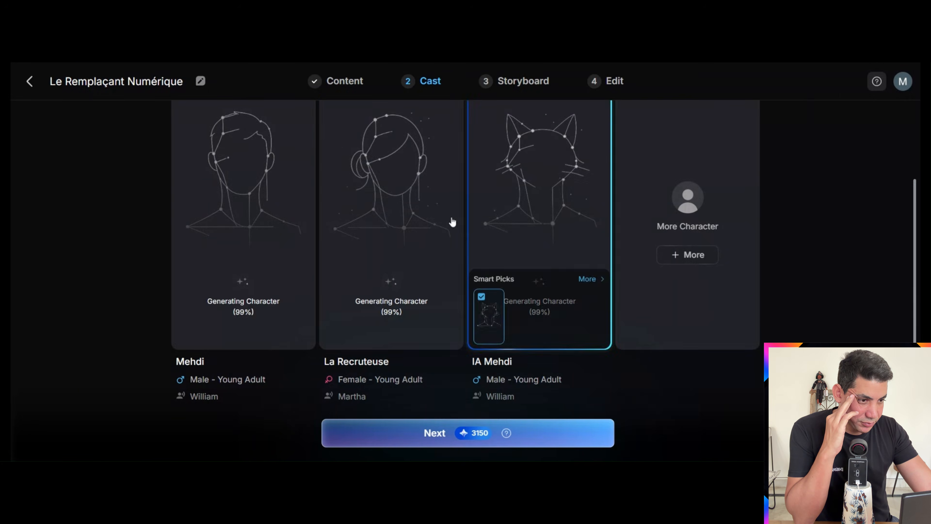
Assign the newly generated lookalike from the user's own characters to the candidate role and confirm it
{"action": "left_click", "coordinate": [253, 208]}
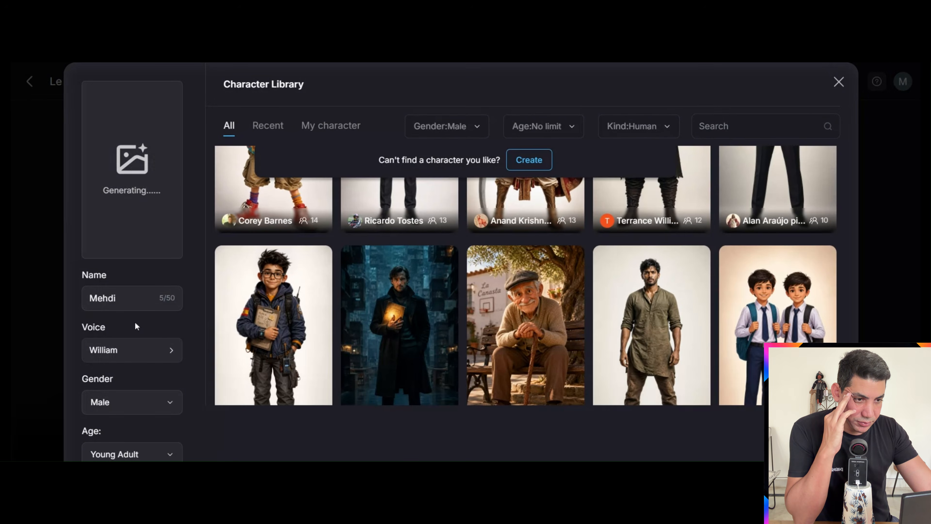
{"action": "left_click", "coordinate": [328, 125]}
{"action": "left_click", "coordinate": [541, 228]}
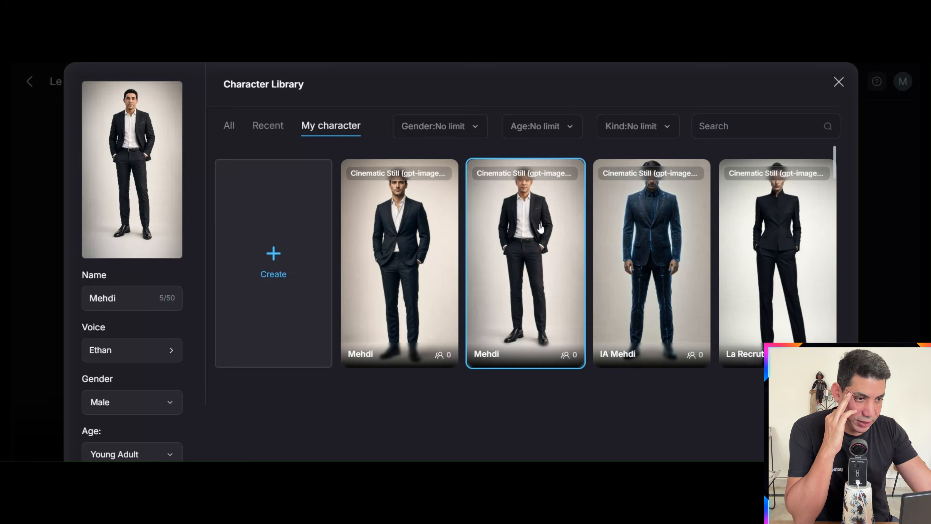
{"action": "scroll", "coordinate": [540, 233], "scroll_direction": "down", "scroll_amount": 5}
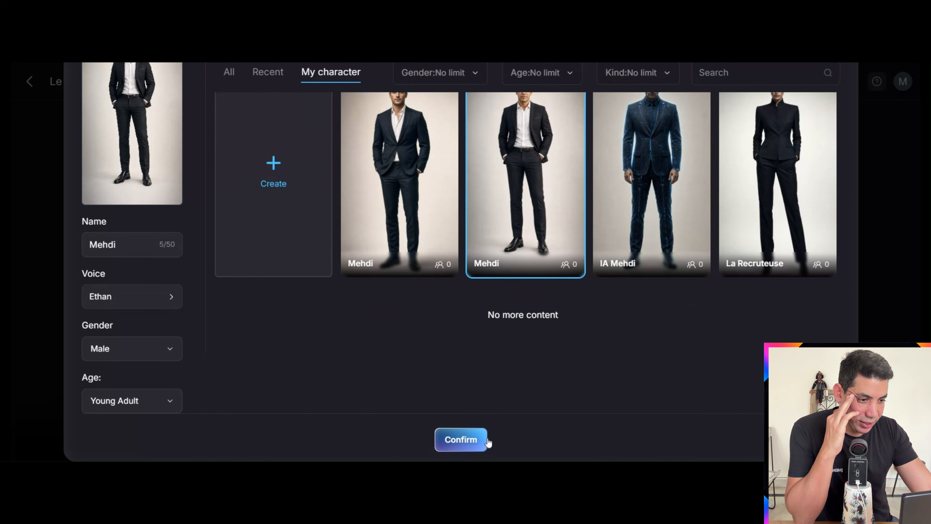
{"action": "left_click", "coordinate": [476, 439]}
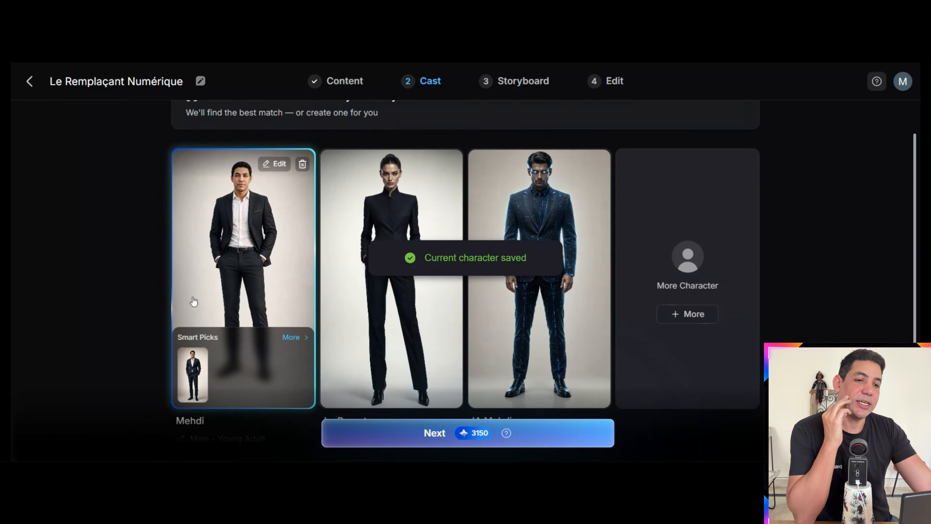
Start a custom version of the candidate's AI double and upload the same character sheet picture as its reference
{"action": "scroll", "coordinate": [54, 247], "scroll_direction": "up", "scroll_amount": 3}
{"action": "left_click", "coordinate": [587, 254]}
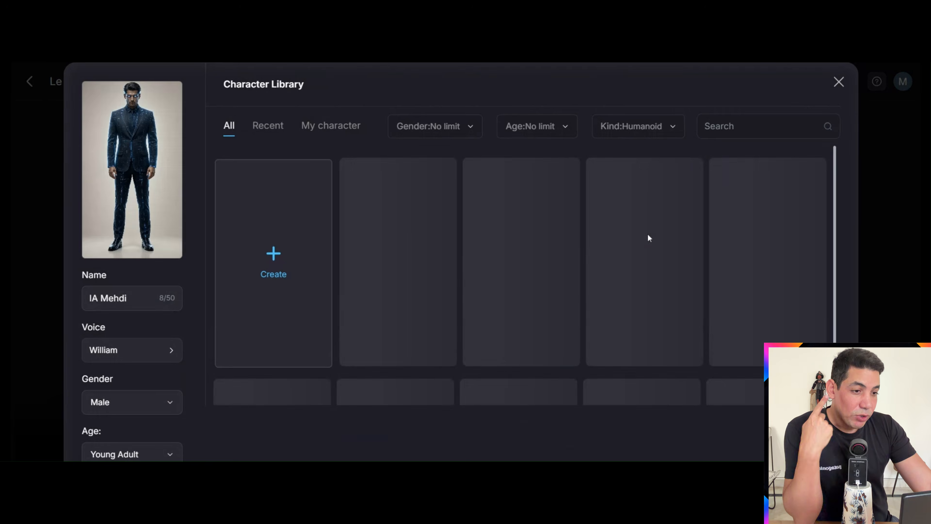
{"action": "left_click", "coordinate": [348, 127]}
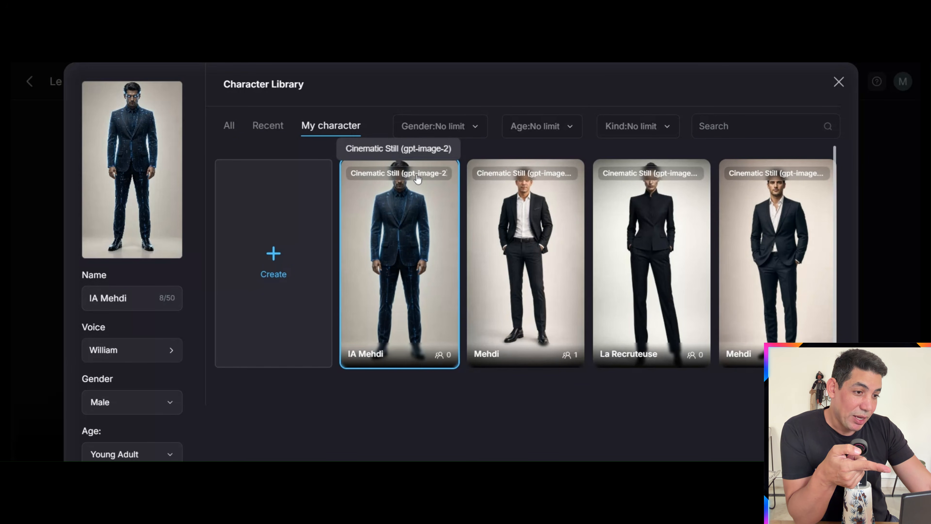
{"action": "left_click", "coordinate": [426, 196]}
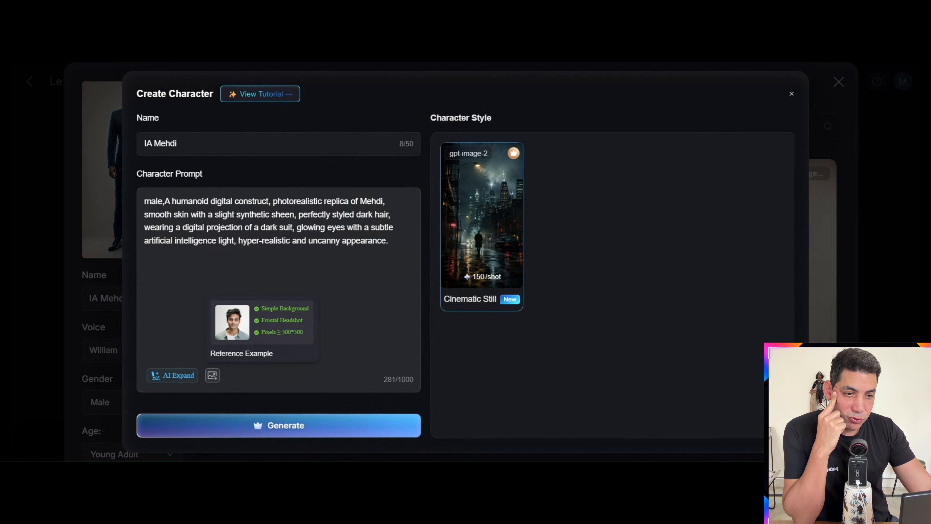
{"action": "left_click", "coordinate": [212, 375]}
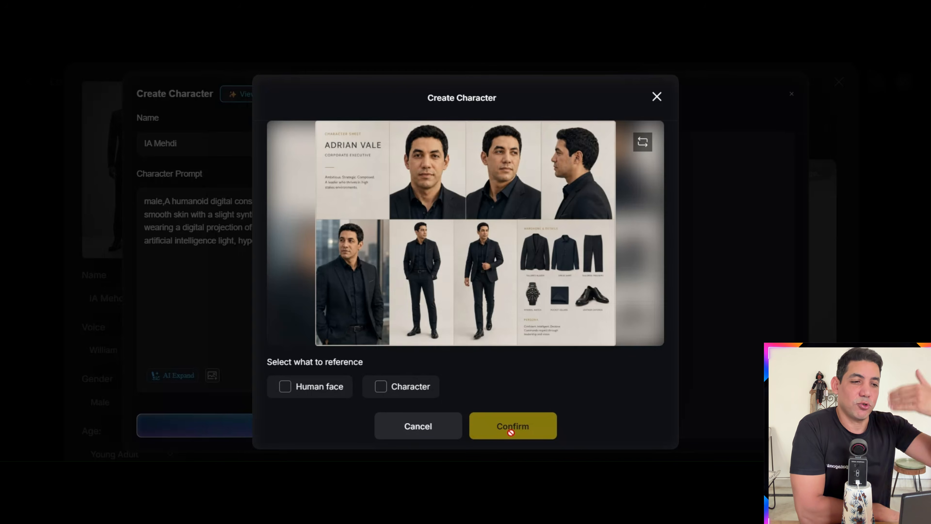
Use the human face from the picture as reference and generate the new AI double
{"action": "left_click", "coordinate": [285, 386]}
{"action": "left_click", "coordinate": [513, 425]}
{"action": "left_click", "coordinate": [388, 425]}
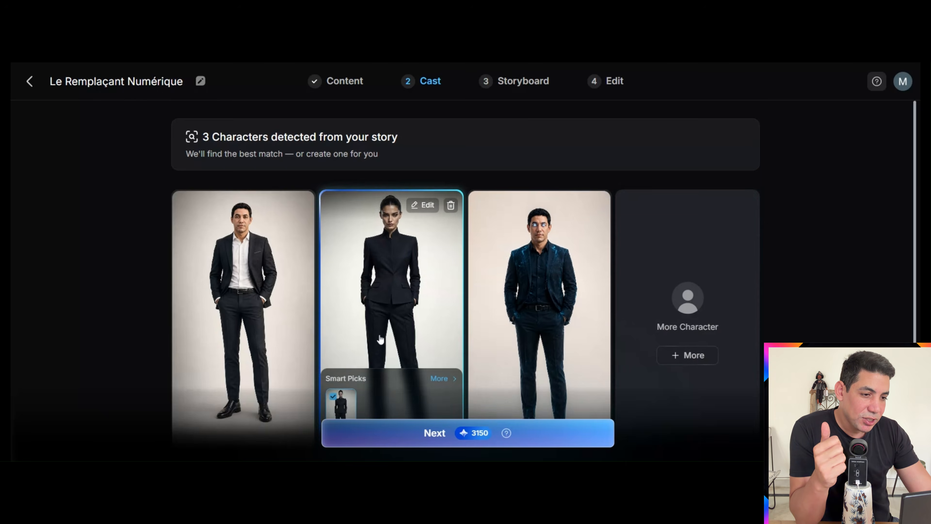
Check the three cast characters, continue to the Storyboard stage and look through the generated shots
{"action": "scroll", "coordinate": [380, 340], "scroll_direction": "down", "scroll_amount": 3}
{"action": "mouse_move", "coordinate": [207, 340]}
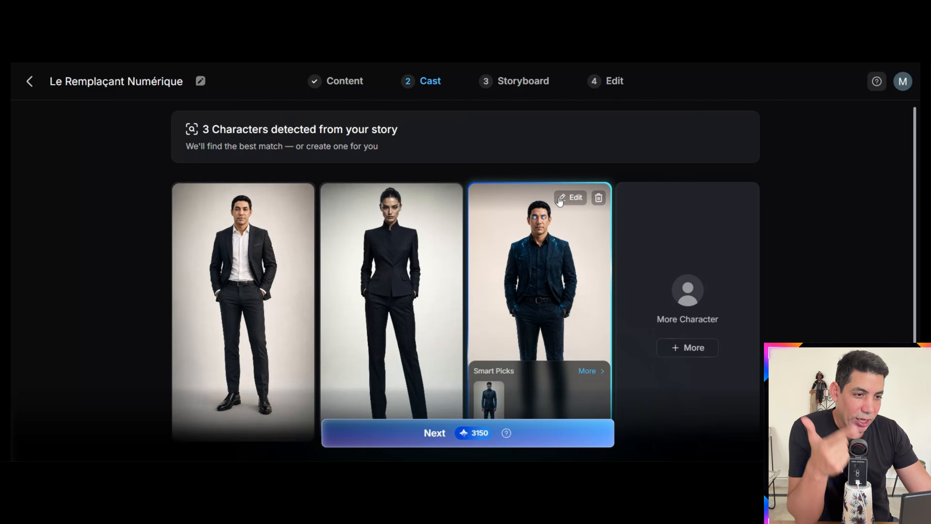
{"action": "left_click", "coordinate": [431, 441]}
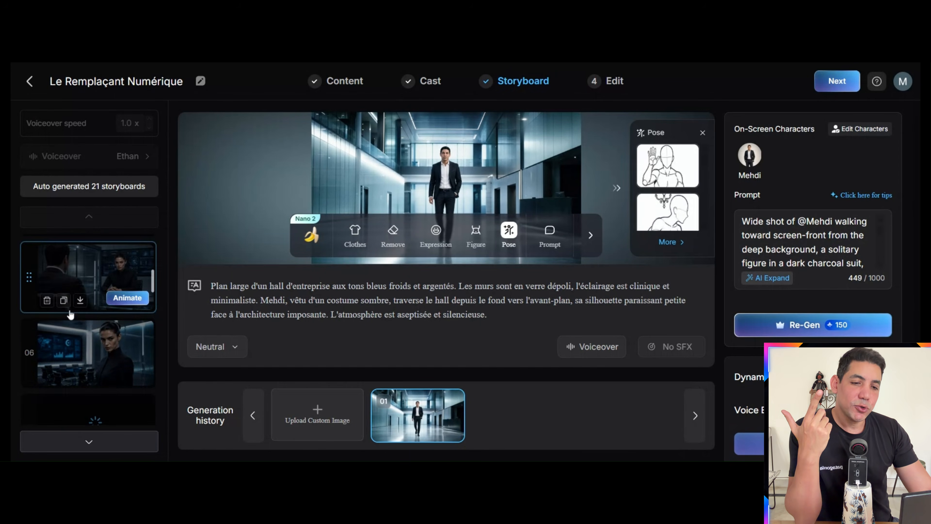
{"action": "scroll", "coordinate": [70, 314], "scroll_direction": "down", "scroll_amount": 15}
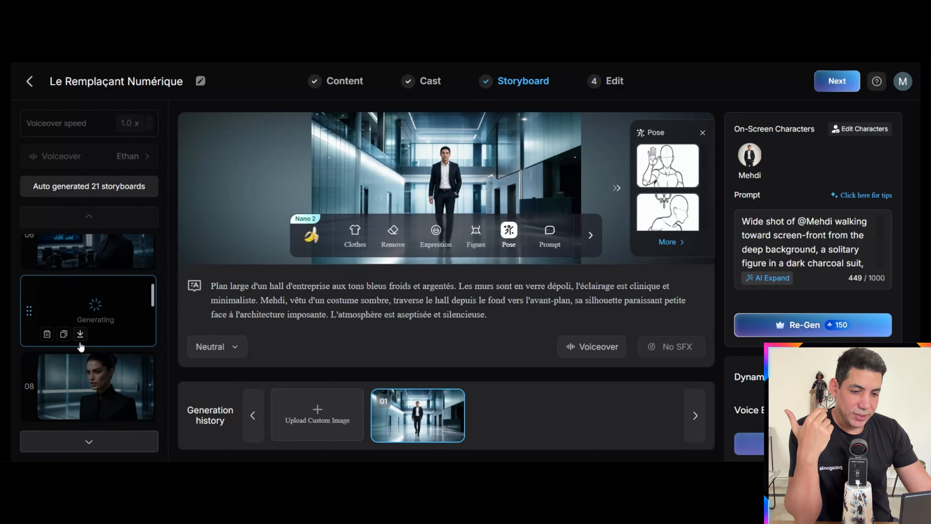
{"action": "scroll", "coordinate": [97, 376], "scroll_direction": "up", "scroll_amount": 15}
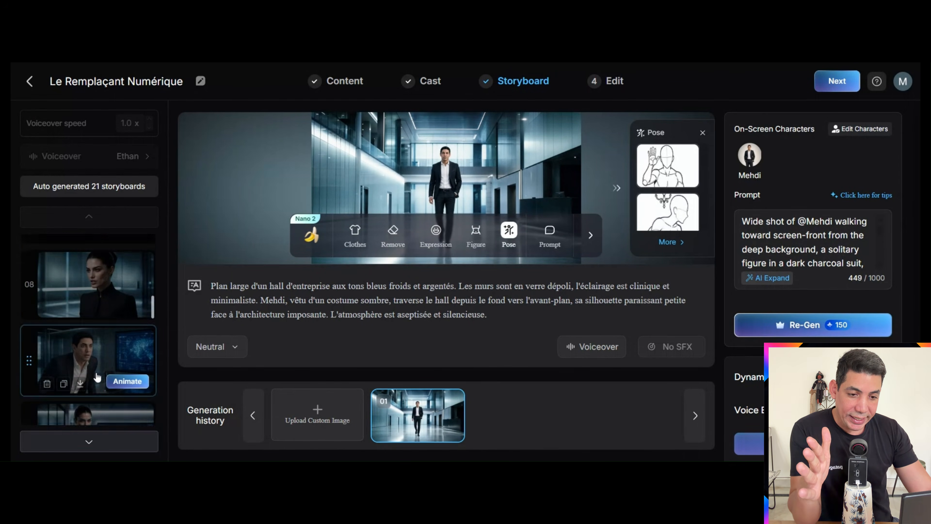
{"action": "scroll", "coordinate": [551, 427], "scroll_direction": "down", "scroll_amount": 1}
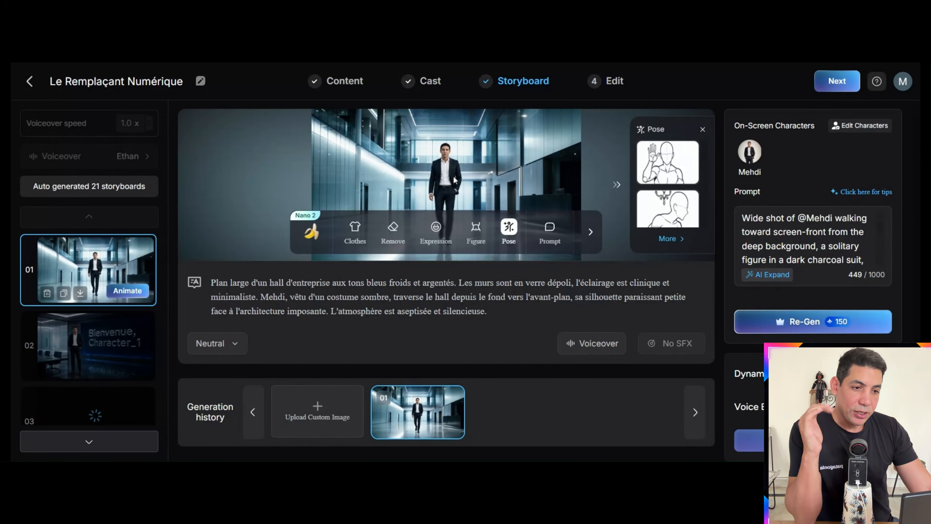
Examine the facial expressions offered for the candidate in shot 01
{"action": "left_click", "coordinate": [436, 227]}
{"action": "left_click", "coordinate": [466, 190]}
{"action": "scroll", "coordinate": [469, 242], "scroll_direction": "down", "scroll_amount": 3}
{"action": "scroll", "coordinate": [481, 264], "scroll_direction": "up", "scroll_amount": 2}
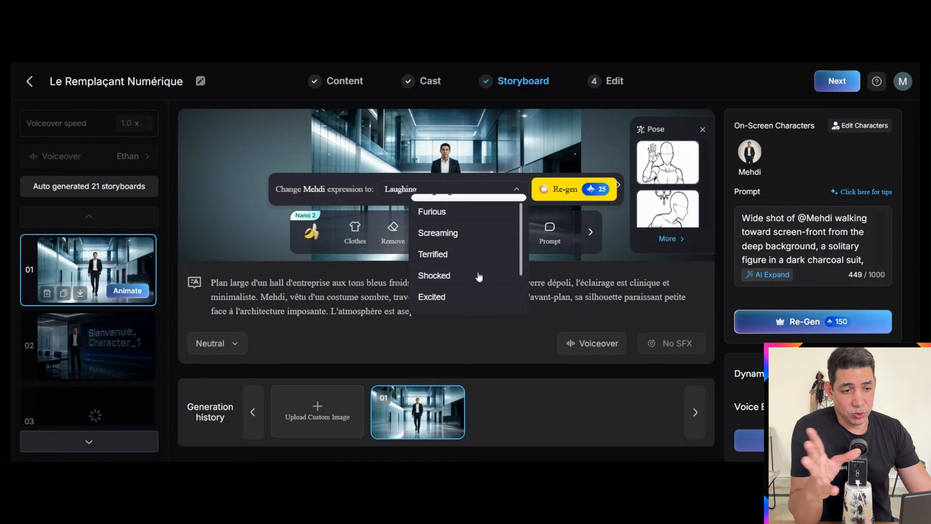
{"action": "scroll", "coordinate": [457, 257], "scroll_direction": "up", "scroll_amount": 1}
{"action": "scroll", "coordinate": [466, 279], "scroll_direction": "down", "scroll_amount": 3}
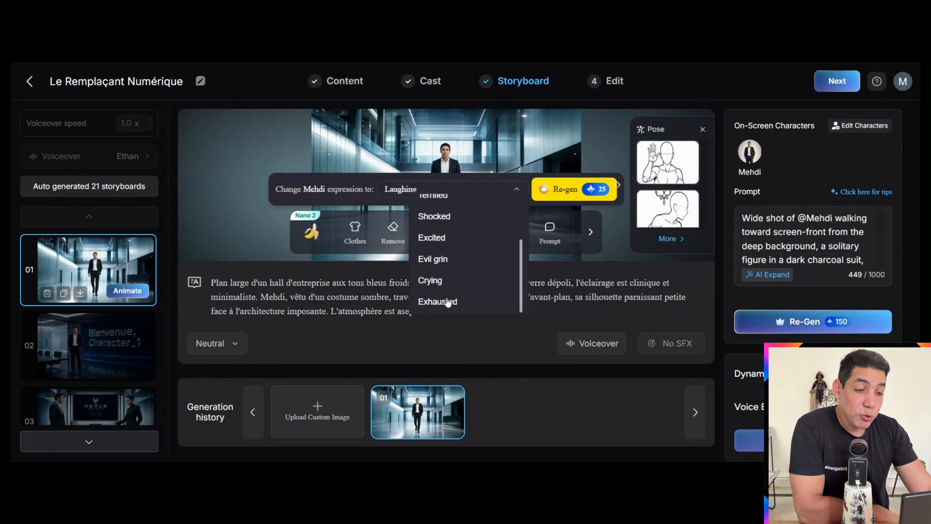
{"action": "left_click", "coordinate": [626, 280]}
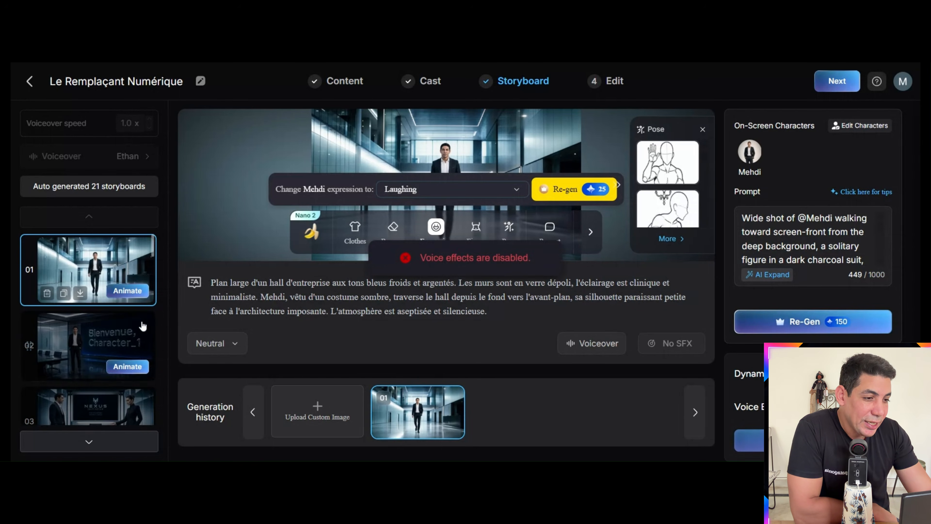
Regenerate shot 01 with the open-mouthed "Looking upward with a ..." pose from the full pose collection
{"action": "scroll", "coordinate": [149, 319], "scroll_direction": "down", "scroll_amount": 4}
{"action": "mouse_move", "coordinate": [672, 167]}
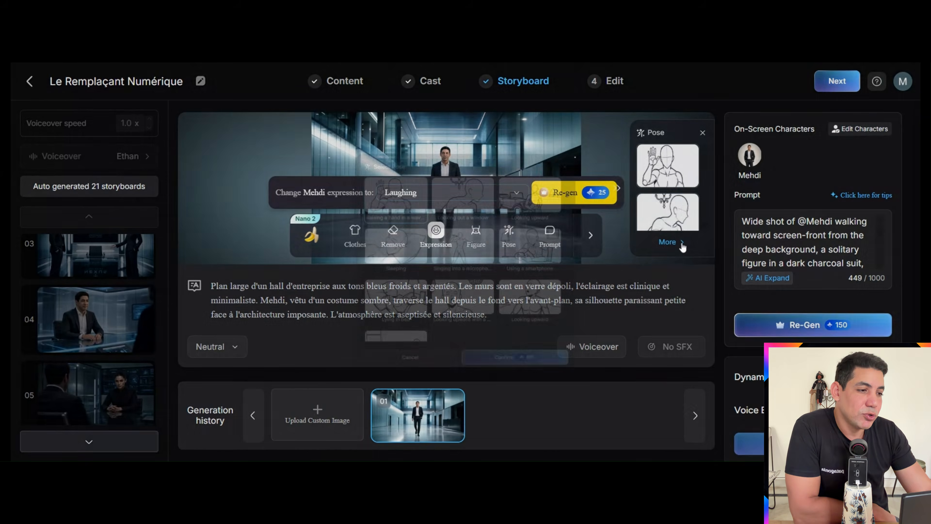
{"action": "left_click", "coordinate": [675, 242]}
{"action": "scroll", "coordinate": [611, 291], "scroll_direction": "down", "scroll_amount": 2}
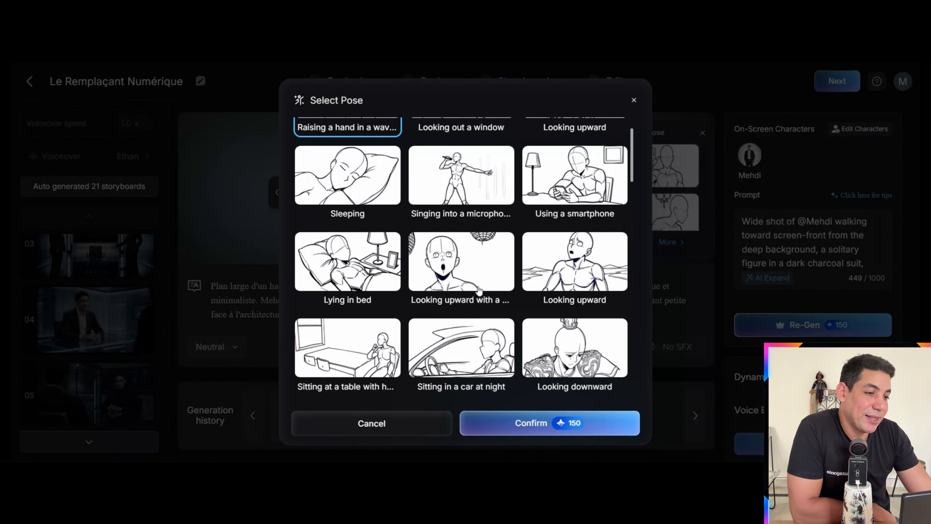
{"action": "left_click", "coordinate": [463, 259]}
{"action": "left_click", "coordinate": [576, 431]}
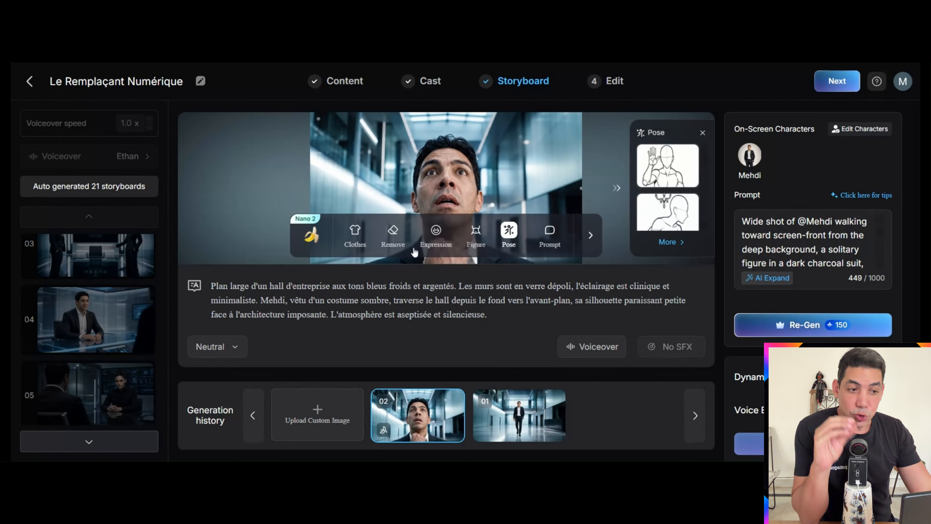
Browse the rest of the pose collection without choosing one and restore the original image 01 for the shot
{"action": "left_click", "coordinate": [678, 245]}
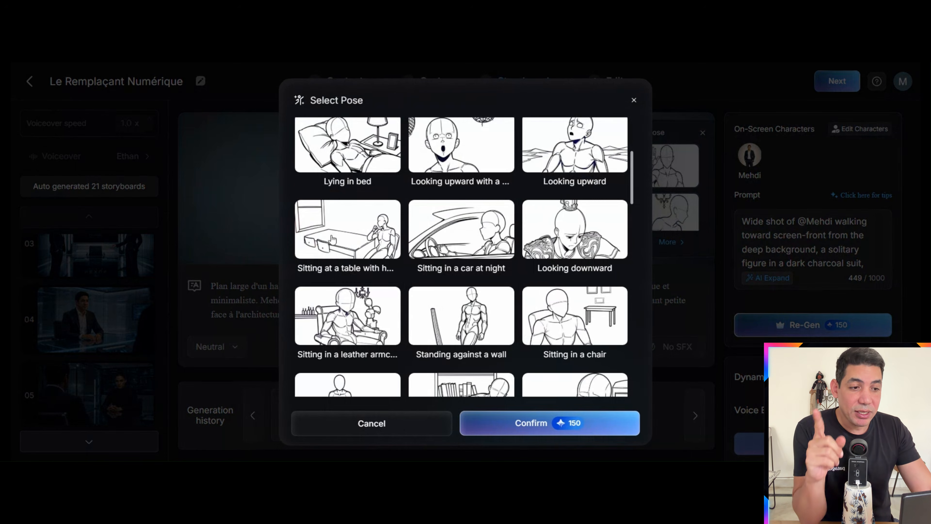
{"action": "scroll", "coordinate": [468, 276], "scroll_direction": "down", "scroll_amount": 3}
{"action": "scroll", "coordinate": [468, 277], "scroll_direction": "down", "scroll_amount": 15}
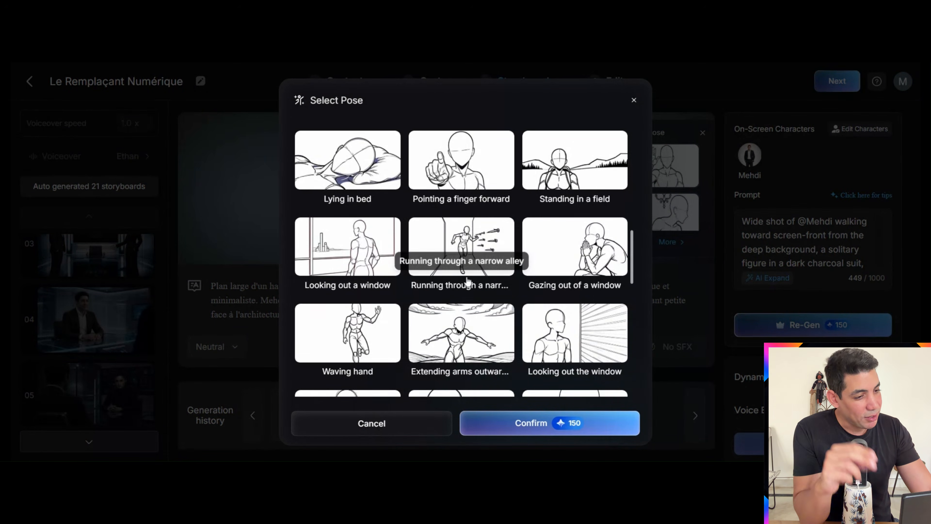
{"action": "left_click", "coordinate": [635, 101]}
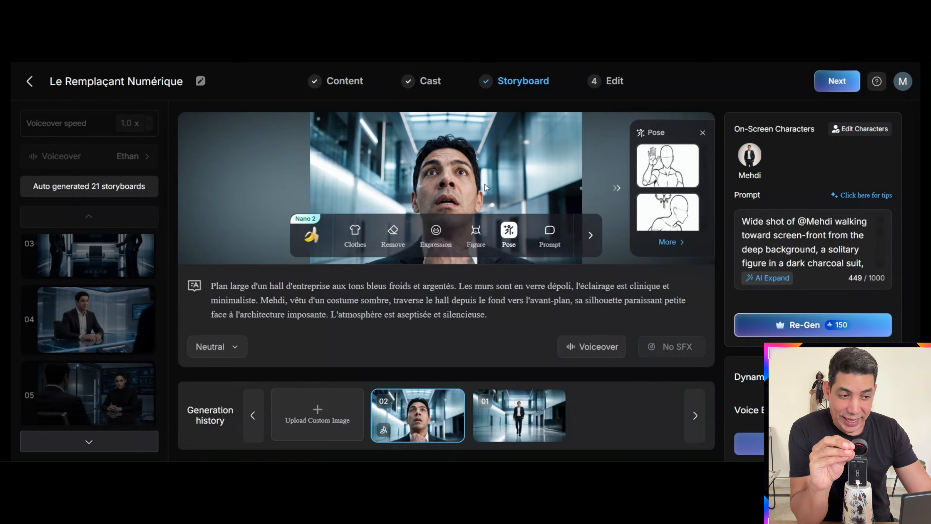
{"action": "left_click", "coordinate": [536, 412]}
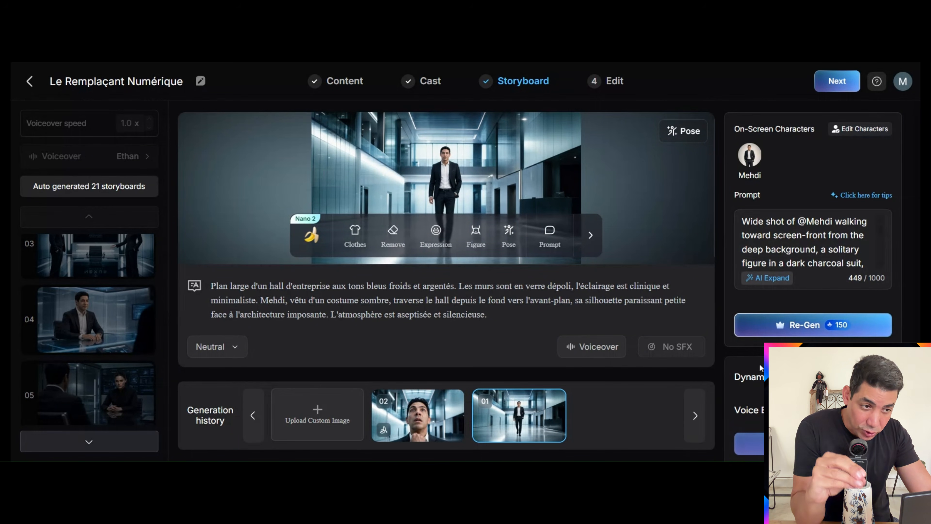
Examine the Pose, Remove, Clothes and Prompt editing options for the image of shot 01
{"action": "left_click", "coordinate": [517, 236]}
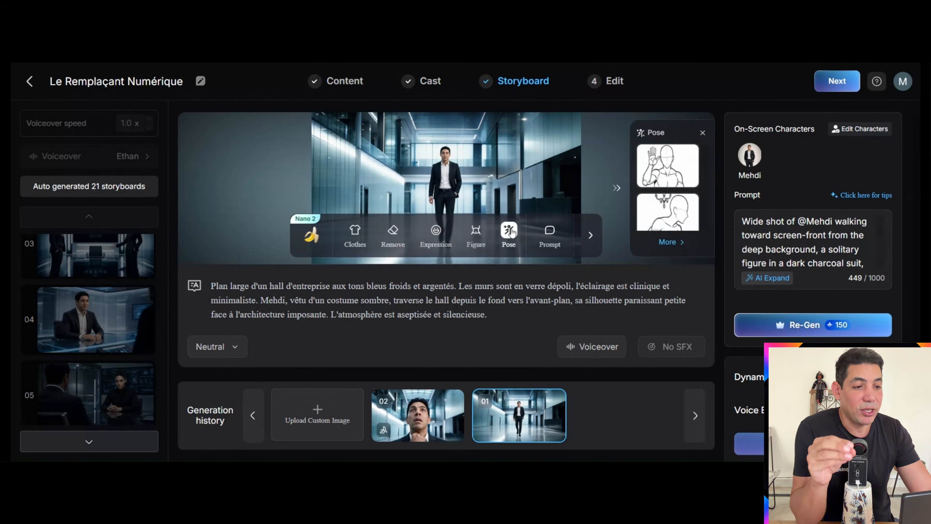
{"action": "left_click", "coordinate": [554, 239]}
{"action": "left_click", "coordinate": [396, 243]}
{"action": "left_click", "coordinate": [356, 242]}
{"action": "left_click", "coordinate": [547, 239]}
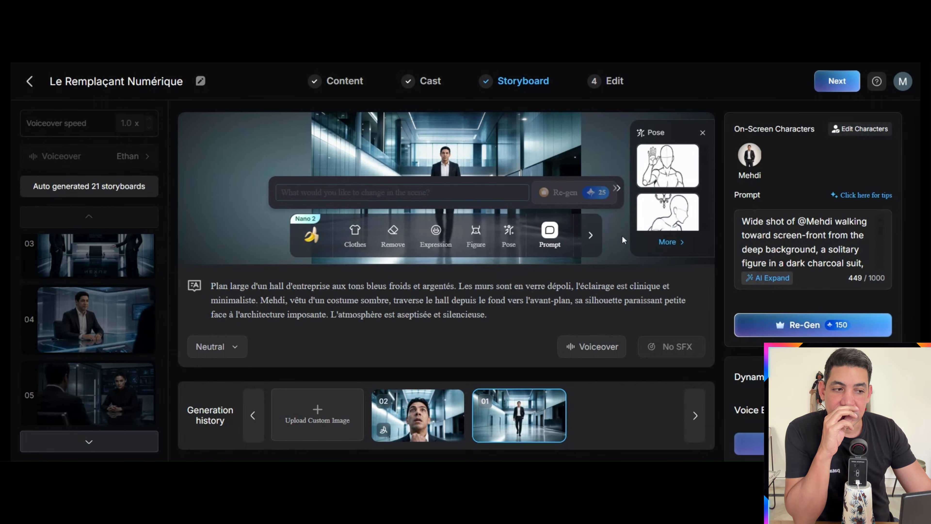
Regenerate shot 01 with the "Touching their hair" pose from the full pose collection
{"action": "left_click", "coordinate": [671, 242]}
{"action": "scroll", "coordinate": [480, 285], "scroll_direction": "down", "scroll_amount": 10}
{"action": "scroll", "coordinate": [622, 276], "scroll_direction": "down", "scroll_amount": 10}
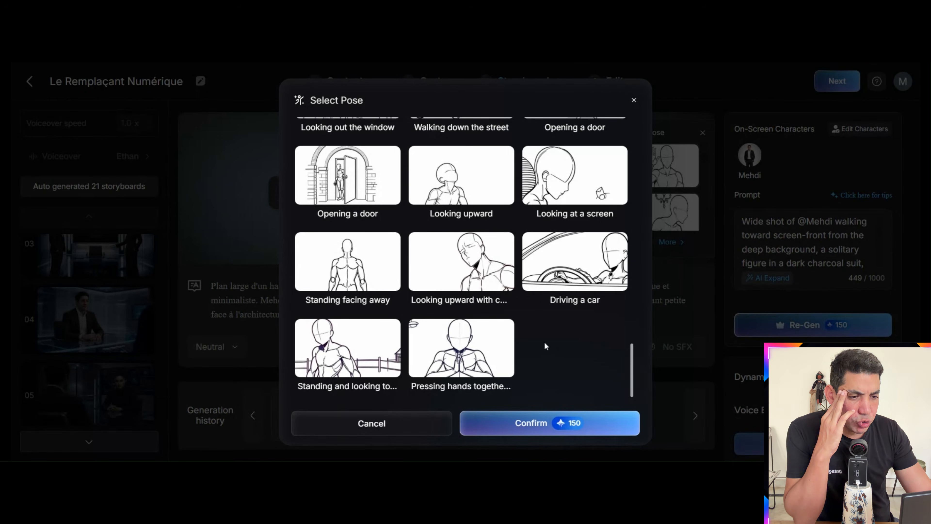
{"action": "scroll", "coordinate": [539, 352], "scroll_direction": "up", "scroll_amount": 3}
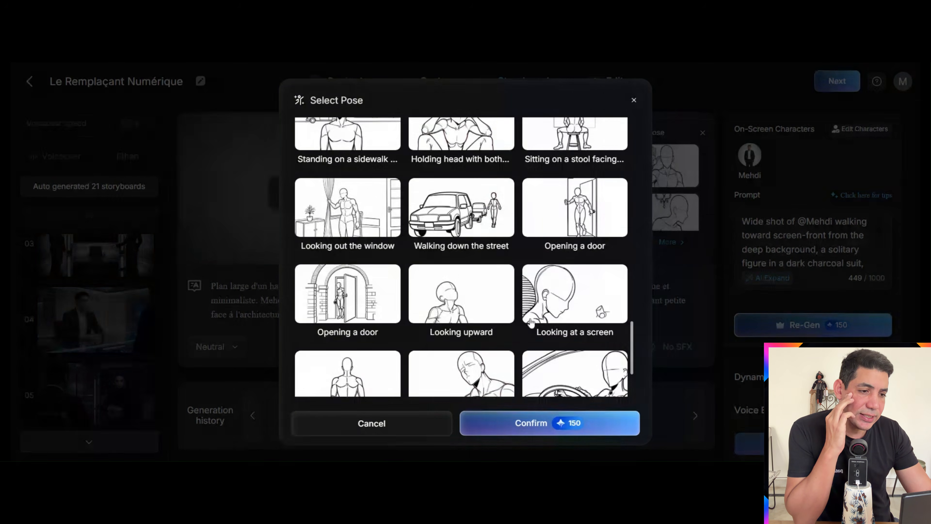
{"action": "scroll", "coordinate": [558, 327], "scroll_direction": "up", "scroll_amount": 3}
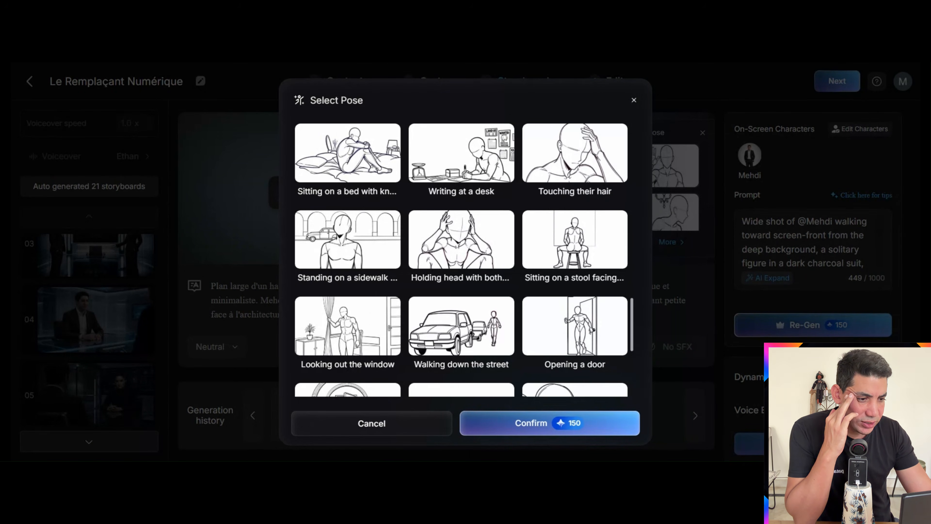
{"action": "scroll", "coordinate": [477, 293], "scroll_direction": "up", "scroll_amount": 4}
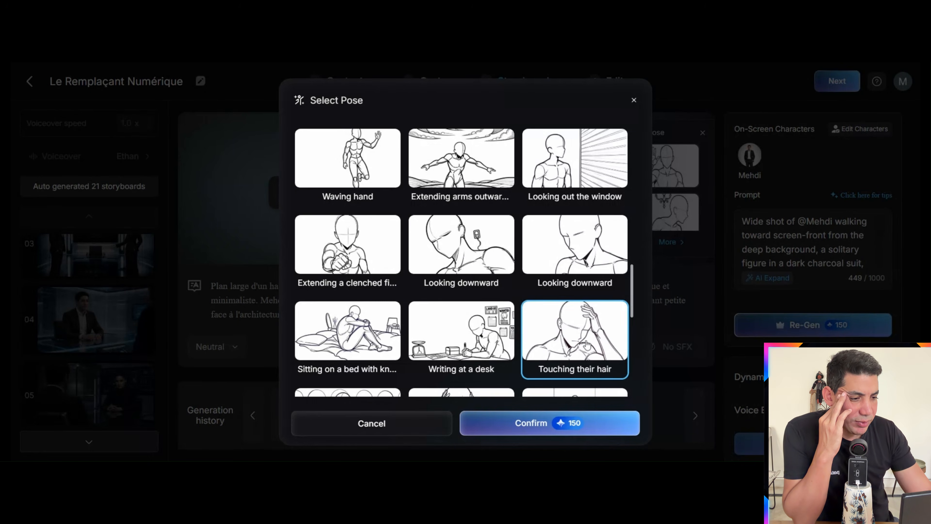
{"action": "left_click", "coordinate": [587, 345]}
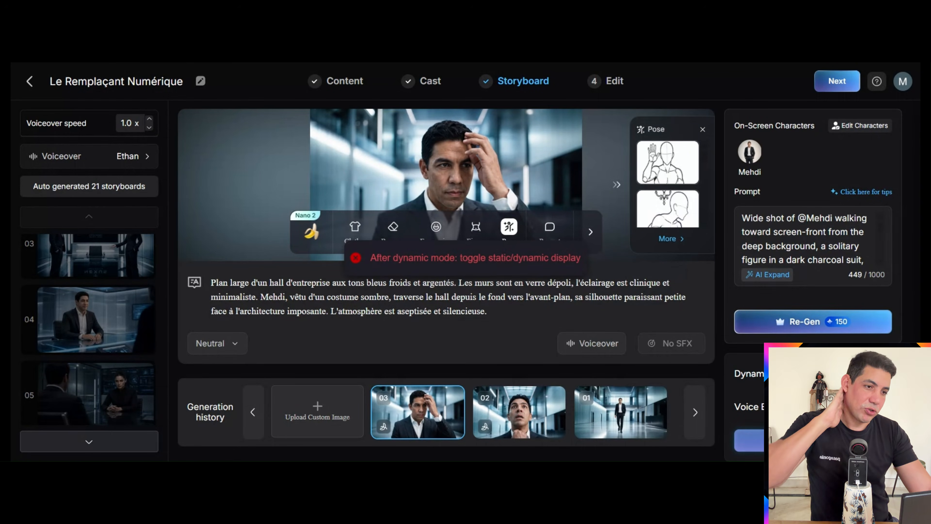
Compare the video models available for animating only shot 01 and choose Kling 3.0
{"action": "left_click", "coordinate": [744, 440]}
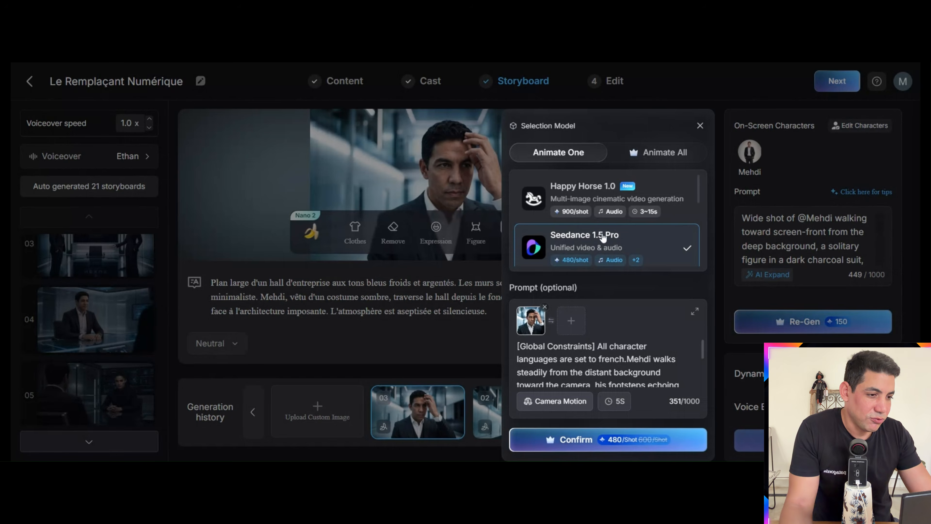
{"action": "scroll", "coordinate": [599, 262], "scroll_direction": "down", "scroll_amount": 5}
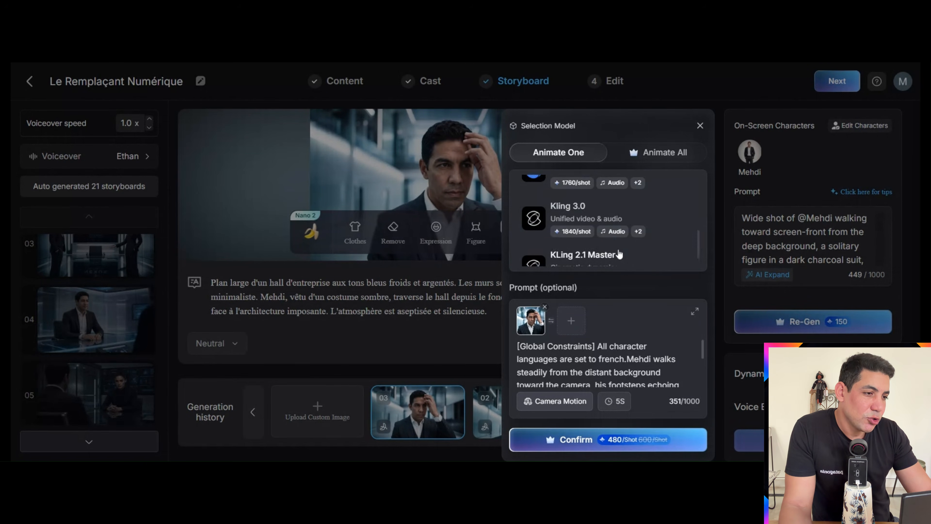
{"action": "scroll", "coordinate": [631, 224], "scroll_direction": "up", "scroll_amount": 4}
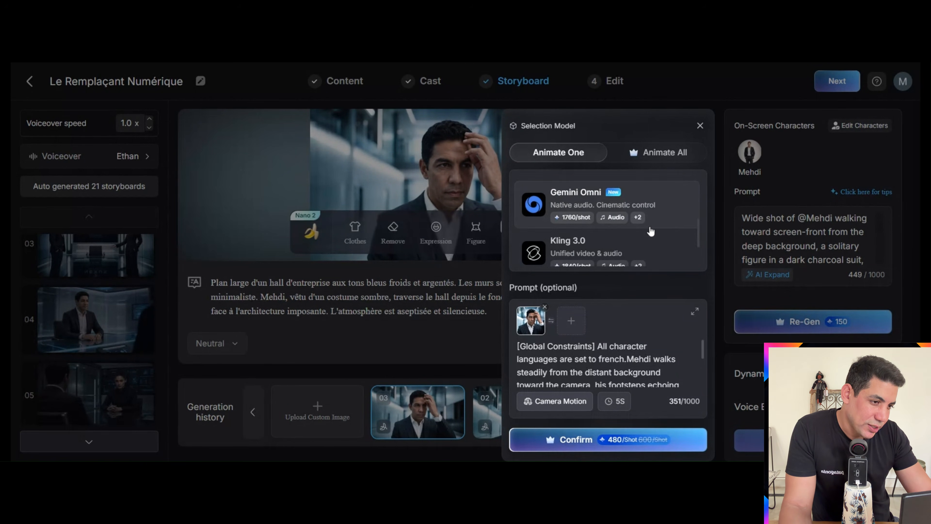
{"action": "scroll", "coordinate": [689, 218], "scroll_direction": "up", "scroll_amount": 1}
{"action": "scroll", "coordinate": [684, 217], "scroll_direction": "down", "scroll_amount": 2}
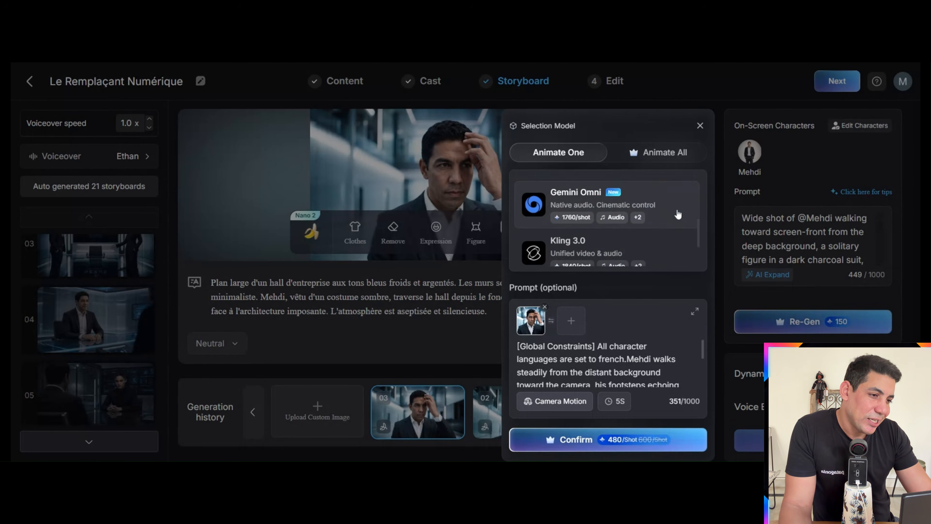
{"action": "scroll", "coordinate": [679, 215], "scroll_direction": "up", "scroll_amount": 3}
{"action": "scroll", "coordinate": [649, 205], "scroll_direction": "down", "scroll_amount": 4}
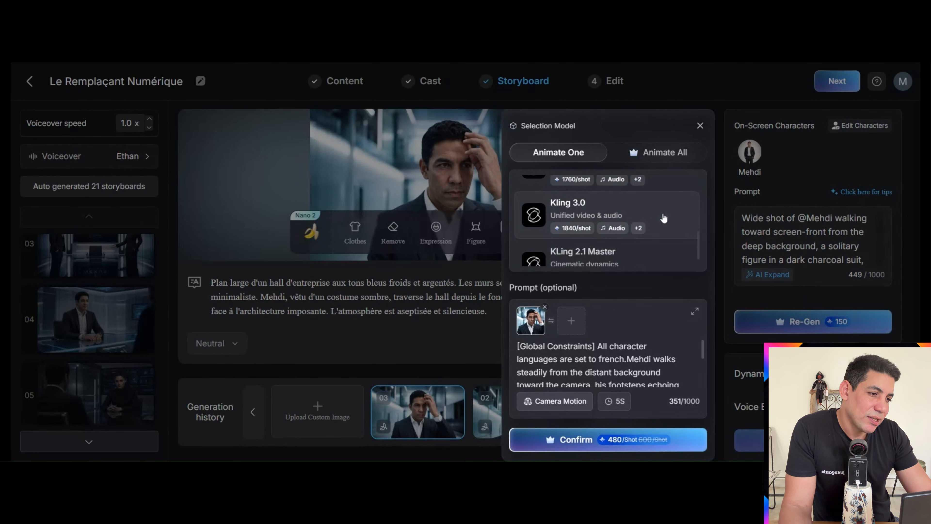
{"action": "left_click", "coordinate": [662, 219]}
{"action": "scroll", "coordinate": [663, 221], "scroll_direction": "up", "scroll_amount": 1}
{"action": "scroll", "coordinate": [664, 208], "scroll_direction": "down", "scroll_amount": 4}
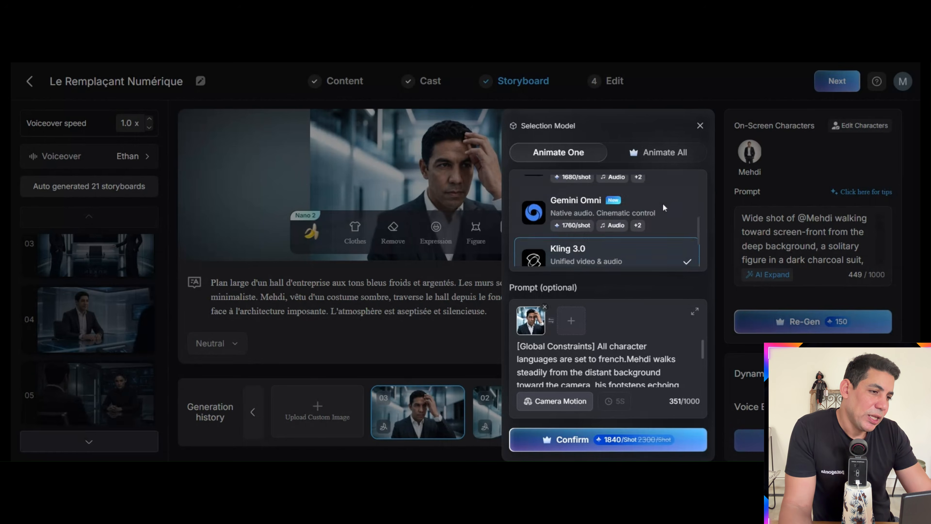
Generate the shot 01 animation using AI Enhance for its overlay text and play the clip
{"action": "left_click", "coordinate": [572, 439]}
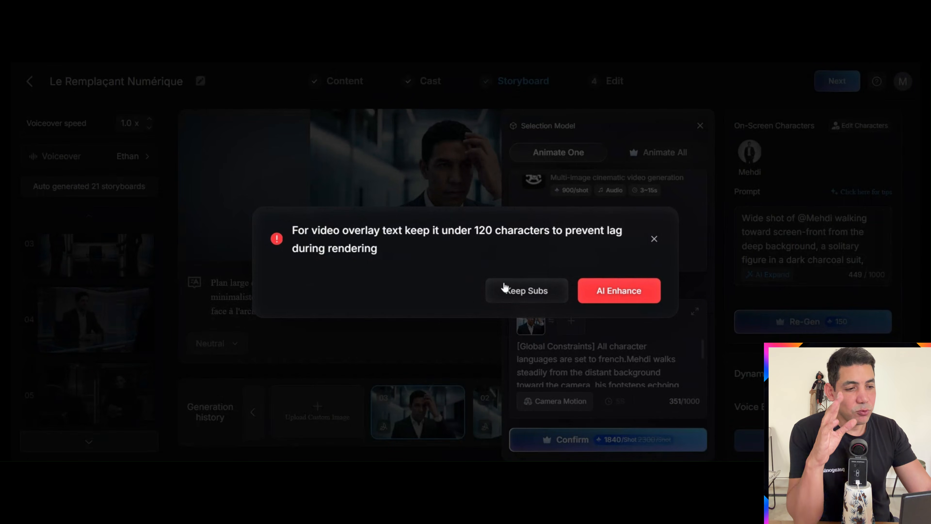
{"action": "left_click", "coordinate": [641, 296]}
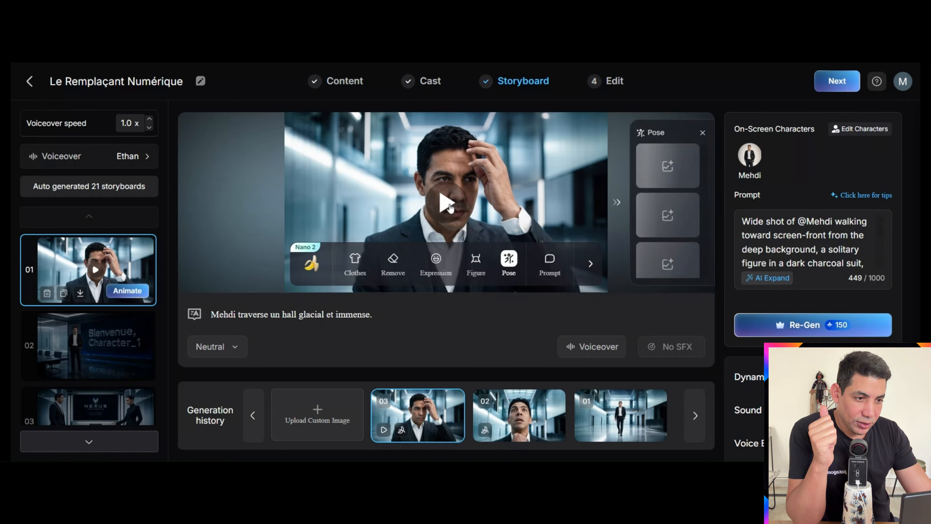
{"action": "left_click", "coordinate": [447, 203]}
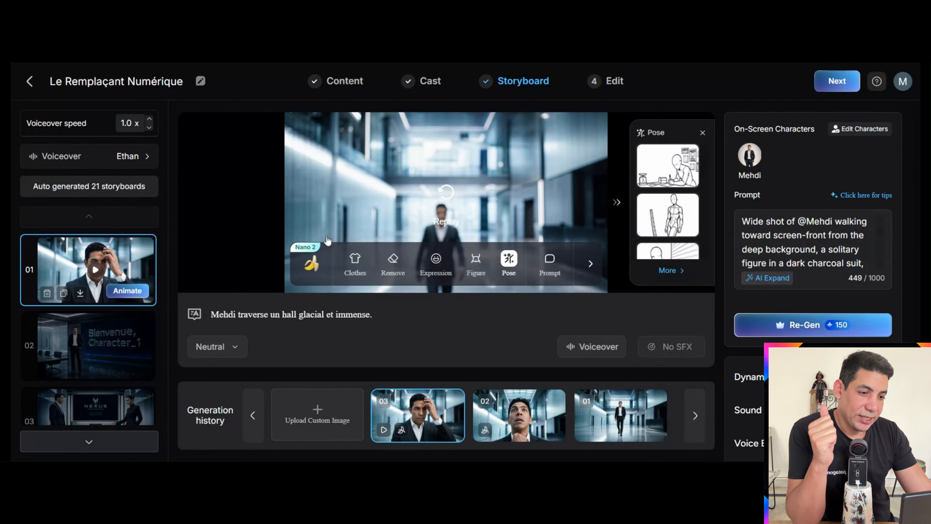
Examine shot 02's image, its Remove option and its French scene description
{"action": "left_click", "coordinate": [118, 342]}
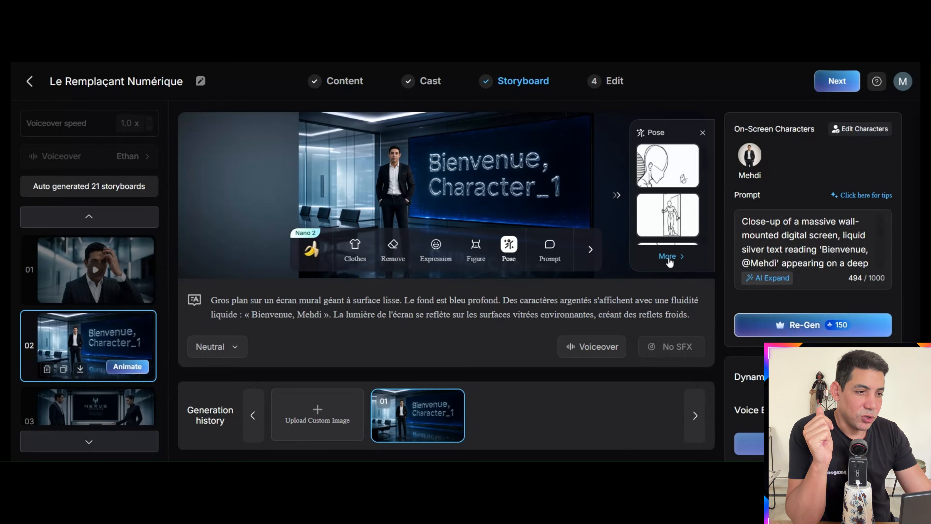
{"action": "left_click", "coordinate": [393, 250]}
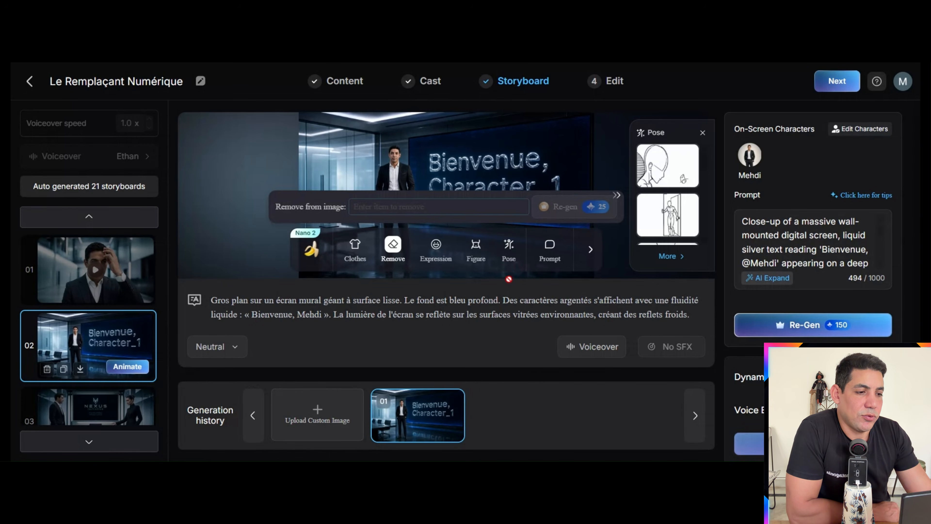
{"action": "left_click", "coordinate": [590, 251]}
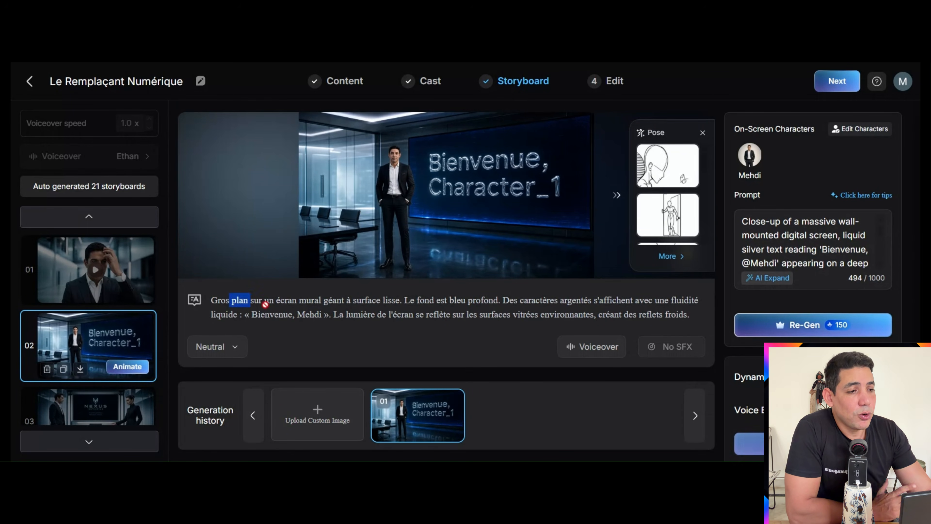
{"action": "left_click_drag", "start_coordinate": [499, 309], "coordinate": [590, 308]}
{"action": "left_click_drag", "start_coordinate": [361, 316], "coordinate": [689, 316]}
{"action": "scroll", "coordinate": [494, 287], "scroll_direction": "down", "scroll_amount": 1}
{"action": "left_click", "coordinate": [519, 222]}
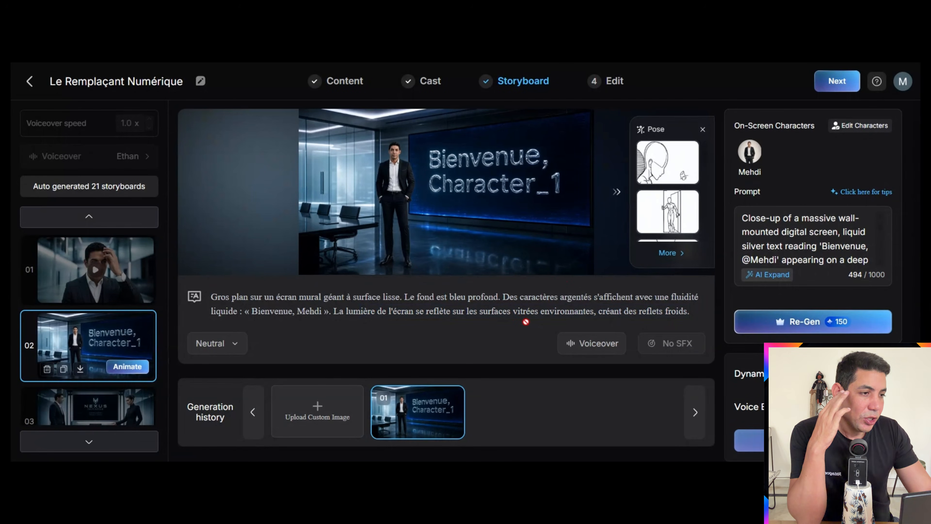
Review the images and dialogue of shots 03 to 09 and the poses offered for shot 09
{"action": "left_click", "coordinate": [88, 416]}
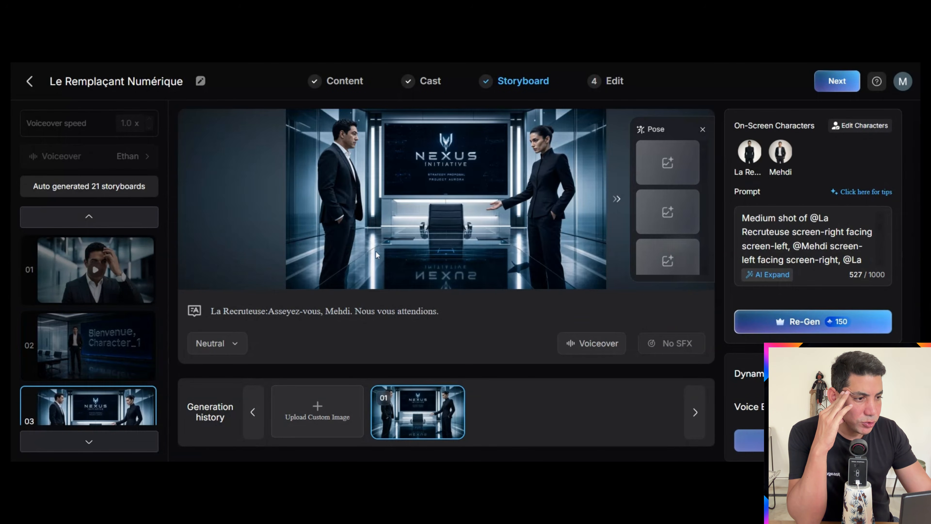
{"action": "scroll", "coordinate": [91, 264], "scroll_direction": "down", "scroll_amount": 5}
{"action": "left_click", "coordinate": [91, 264]}
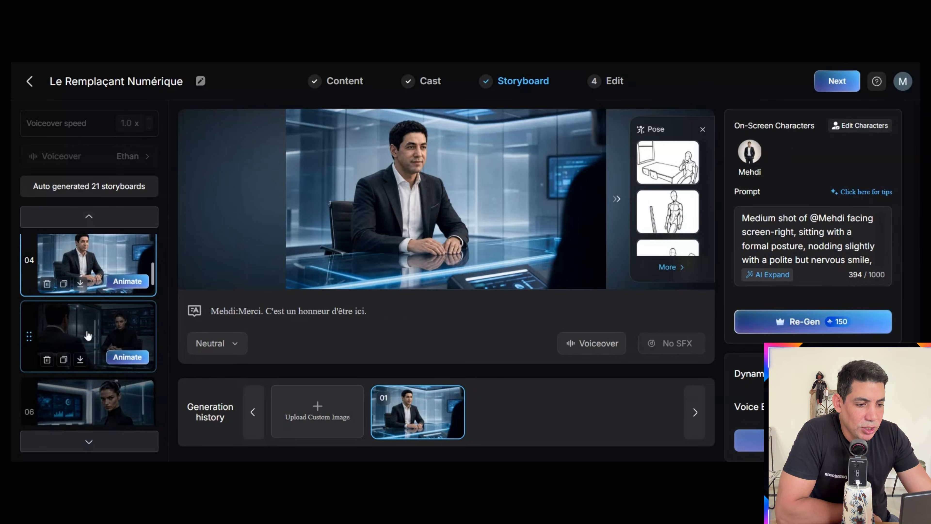
{"action": "left_click", "coordinate": [88, 336]}
{"action": "scroll", "coordinate": [106, 316], "scroll_direction": "down", "scroll_amount": 3}
{"action": "left_click", "coordinate": [80, 297]}
{"action": "left_click", "coordinate": [74, 383]}
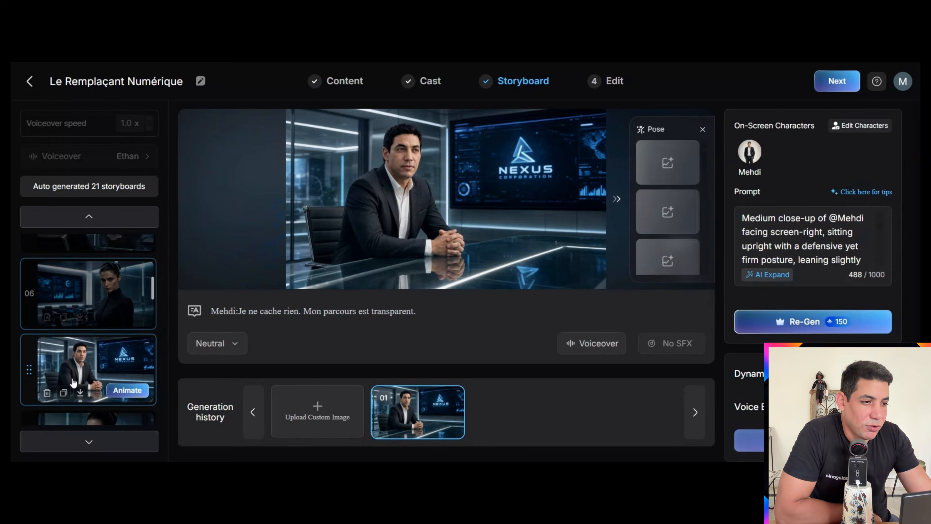
{"action": "scroll", "coordinate": [74, 383], "scroll_direction": "down", "scroll_amount": 1}
{"action": "left_click", "coordinate": [80, 389]}
{"action": "scroll", "coordinate": [113, 361], "scroll_direction": "down", "scroll_amount": 3}
{"action": "left_click", "coordinate": [105, 293]}
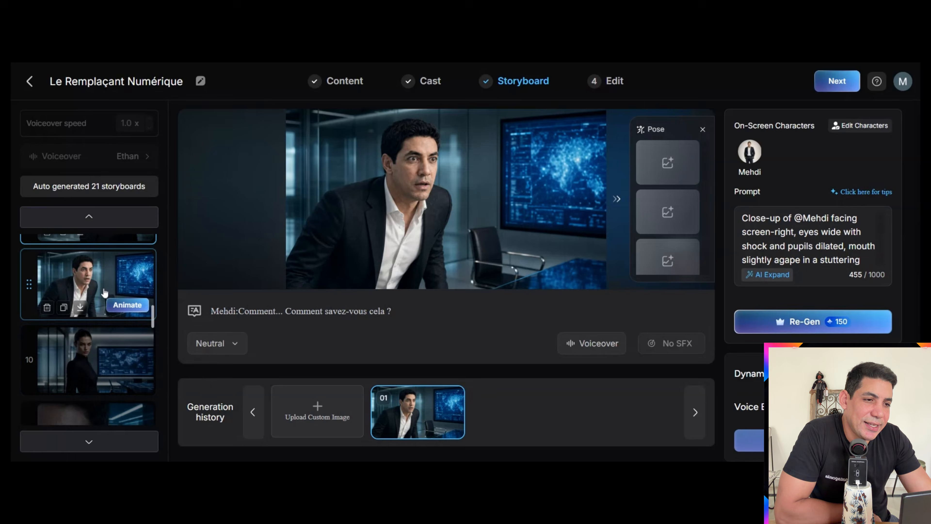
{"action": "left_click", "coordinate": [669, 267]}
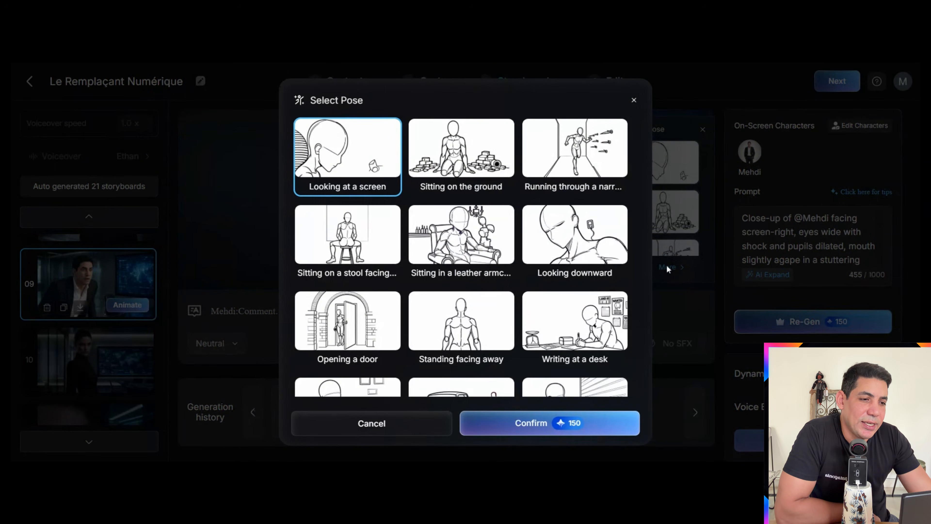
{"action": "left_click", "coordinate": [96, 338]}
Regenerate shot 02 with a hand-on-cheek pose facing the wall screen and try to open its Neutral voice options
{"action": "scroll", "coordinate": [121, 261], "scroll_direction": "up", "scroll_amount": 12}
{"action": "left_click", "coordinate": [104, 339]}
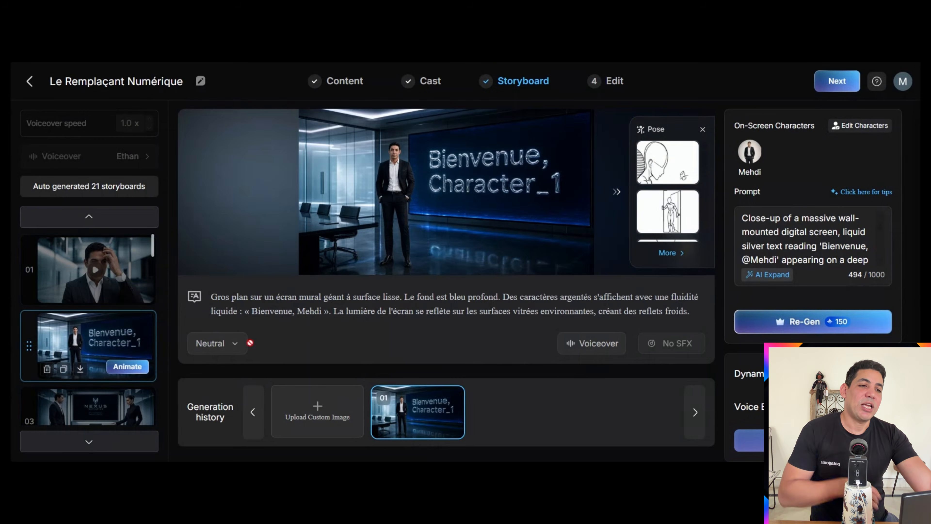
{"action": "left_click", "coordinate": [672, 265]}
{"action": "left_click", "coordinate": [548, 426]}
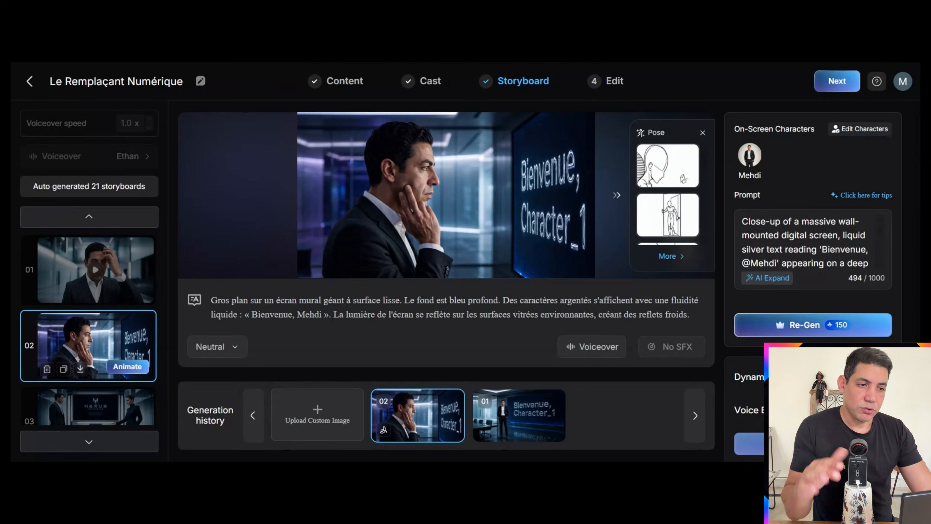
{"action": "left_click", "coordinate": [234, 347]}
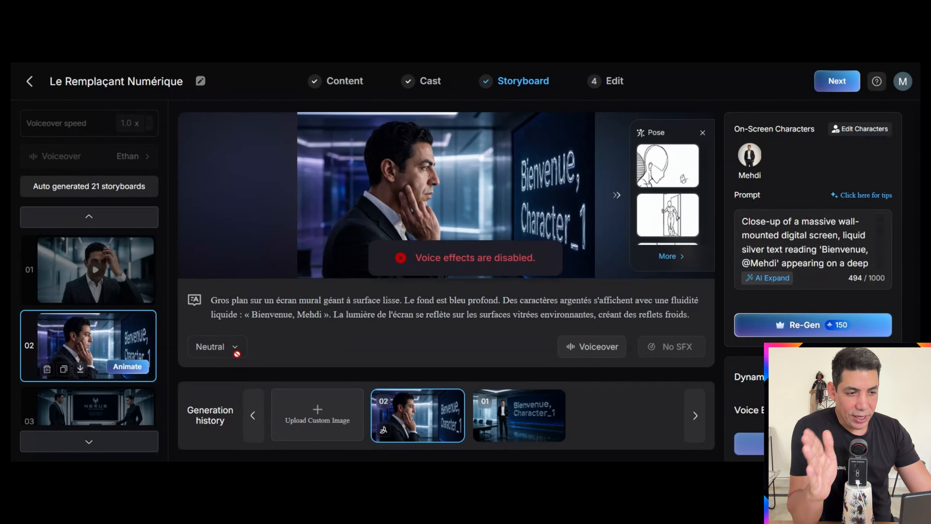
{"action": "left_click", "coordinate": [234, 347]}
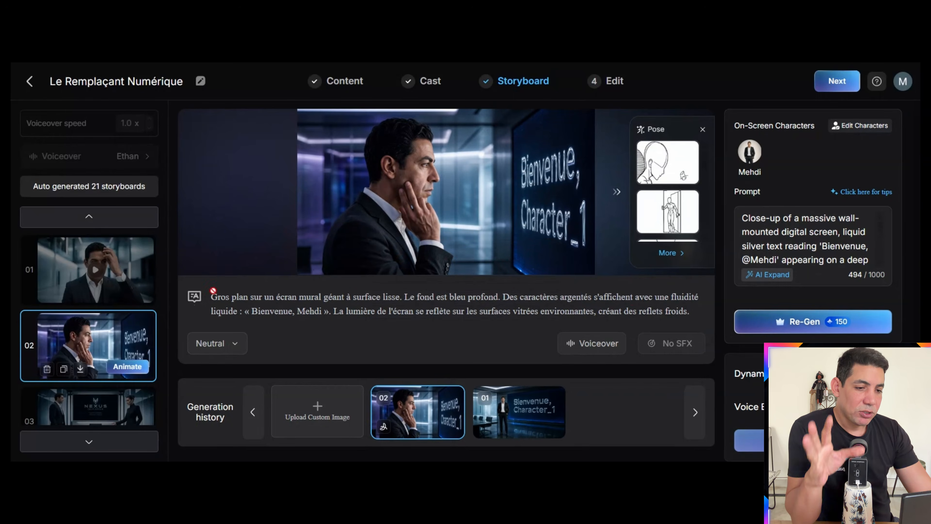
Review the storyboard shots after shot 02, through shot 18 with the recruiter, the candidate and his AI double
{"action": "scroll", "coordinate": [106, 312], "scroll_direction": "down", "scroll_amount": 4}
{"action": "left_click", "coordinate": [108, 334]}
{"action": "left_click", "coordinate": [106, 374]}
{"action": "scroll", "coordinate": [104, 375], "scroll_direction": "down", "scroll_amount": 4}
{"action": "scroll", "coordinate": [101, 360], "scroll_direction": "down", "scroll_amount": 4}
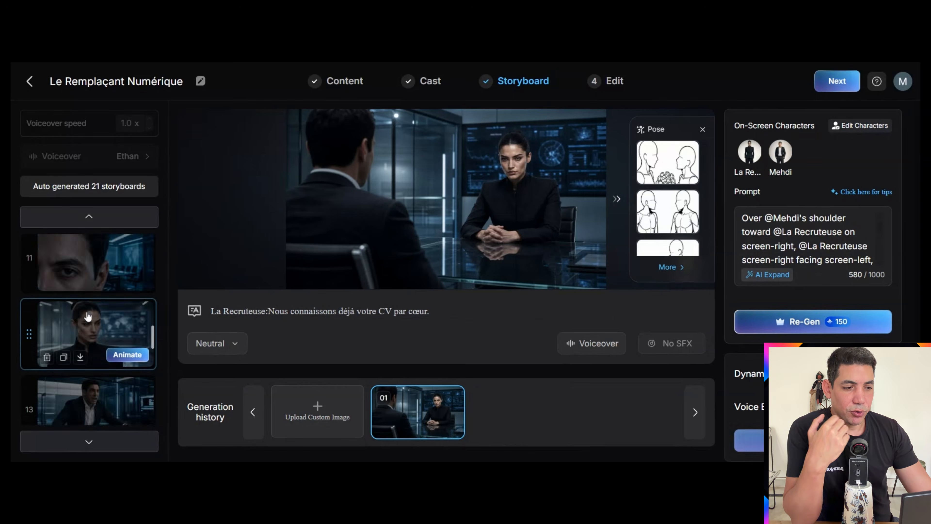
{"action": "left_click", "coordinate": [89, 320]}
{"action": "scroll", "coordinate": [99, 313], "scroll_direction": "down", "scroll_amount": 8}
{"action": "left_click", "coordinate": [101, 319]}
{"action": "left_click", "coordinate": [101, 389]}
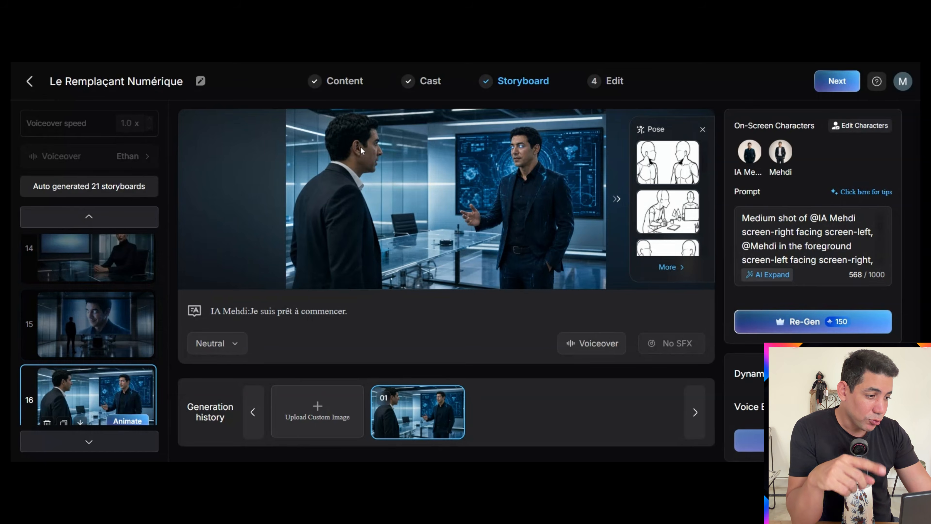
{"action": "scroll", "coordinate": [88, 330], "scroll_direction": "down", "scroll_amount": 3}
{"action": "left_click", "coordinate": [95, 357]}
{"action": "key", "text": "Down"}
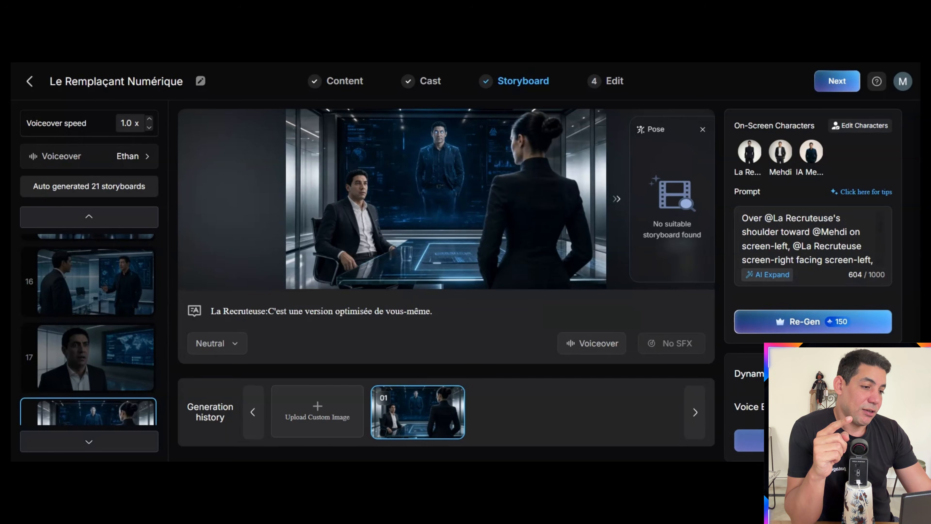
Animate all storyboard shots with the Kling 3.0 dynamic model and return to the start of the shot list
{"action": "left_click", "coordinate": [813, 440]}
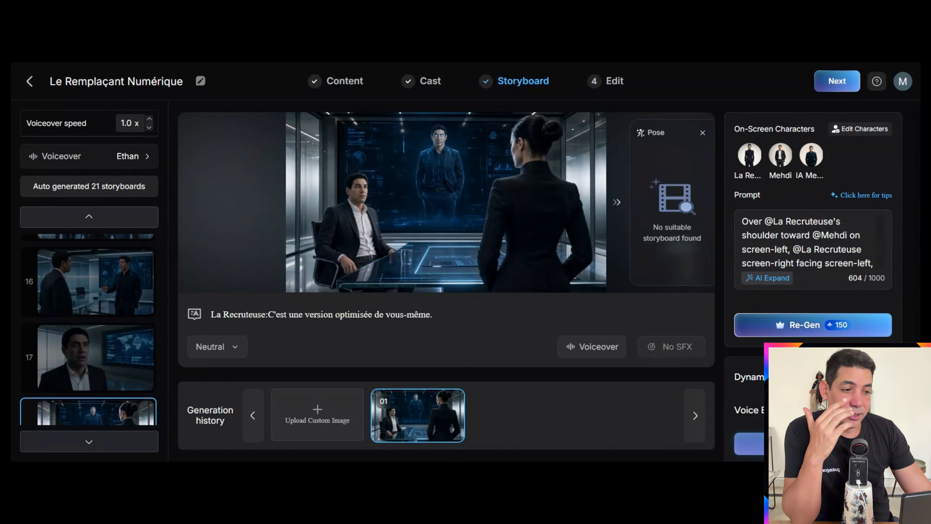
{"action": "left_click", "coordinate": [813, 444]}
{"action": "left_click", "coordinate": [661, 158]}
{"action": "scroll", "coordinate": [583, 313], "scroll_direction": "down", "scroll_amount": 5}
{"action": "scroll", "coordinate": [582, 314], "scroll_direction": "down", "scroll_amount": 5}
{"action": "left_click", "coordinate": [644, 215]}
{"action": "scroll", "coordinate": [650, 322], "scroll_direction": "down", "scroll_amount": 3}
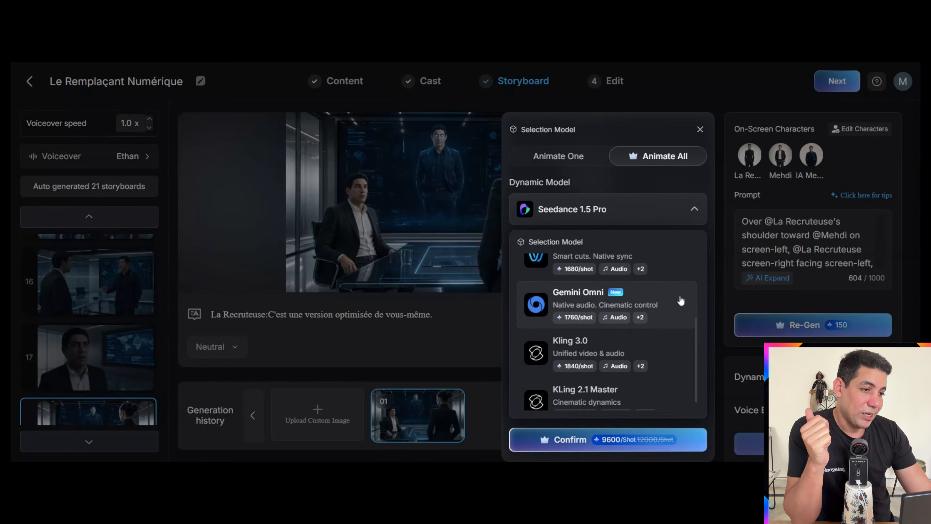
{"action": "scroll", "coordinate": [679, 300], "scroll_direction": "down", "scroll_amount": 1}
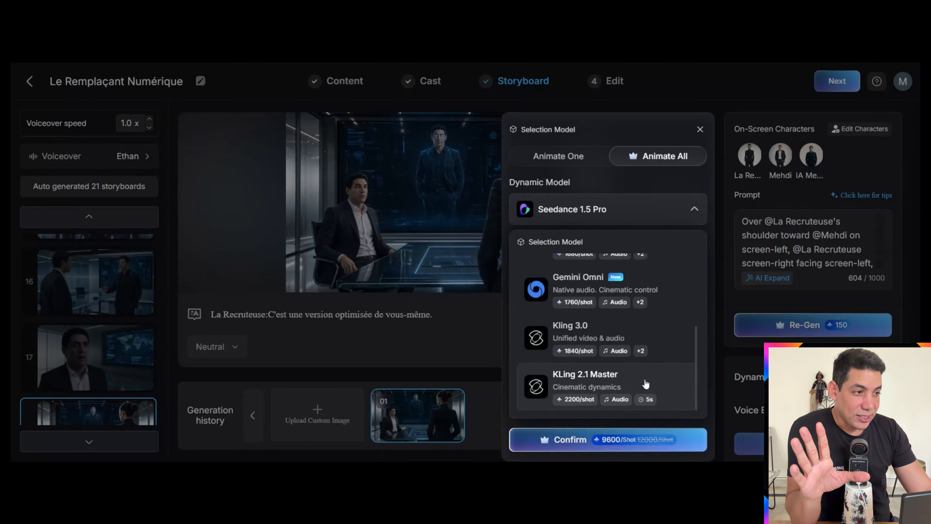
{"action": "left_click", "coordinate": [587, 332]}
{"action": "left_click", "coordinate": [592, 439]}
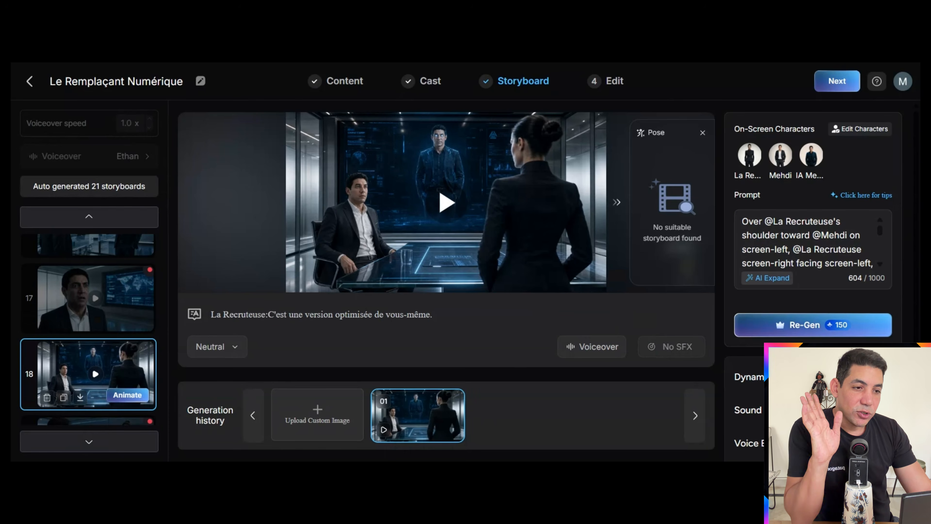
{"action": "scroll", "coordinate": [109, 284], "scroll_direction": "up", "scroll_amount": 20}
{"action": "scroll", "coordinate": [256, 234], "scroll_direction": "down", "scroll_amount": 1}
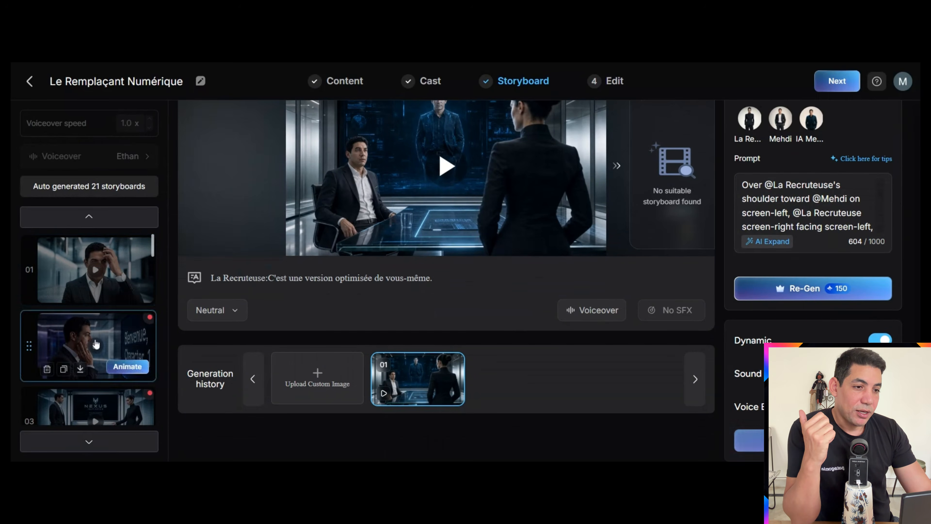
Preview the animated versions of storyboard shots 02, 06, 07 and 09 in turn
{"action": "left_click", "coordinate": [96, 343]}
{"action": "scroll", "coordinate": [269, 252], "scroll_direction": "up", "scroll_amount": 1}
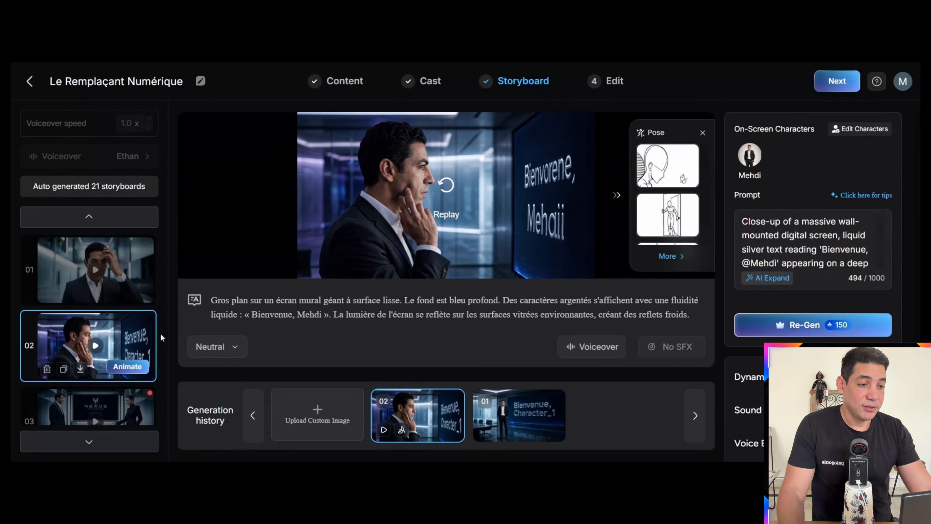
{"action": "scroll", "coordinate": [135, 360], "scroll_direction": "down", "scroll_amount": 5}
{"action": "left_click", "coordinate": [139, 296]}
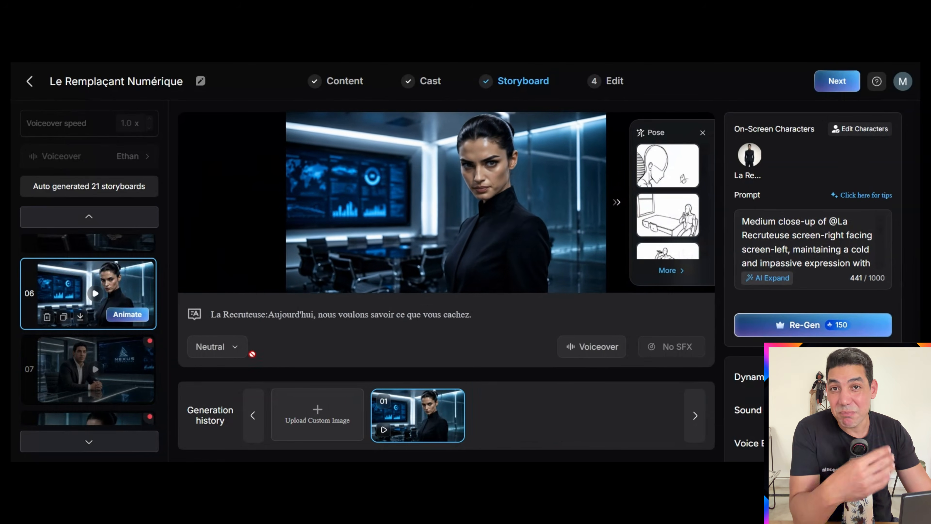
{"action": "left_click", "coordinate": [138, 363]}
{"action": "scroll", "coordinate": [206, 337], "scroll_direction": "down", "scroll_amount": 1}
{"action": "scroll", "coordinate": [445, 343], "scroll_direction": "up", "scroll_amount": 1}
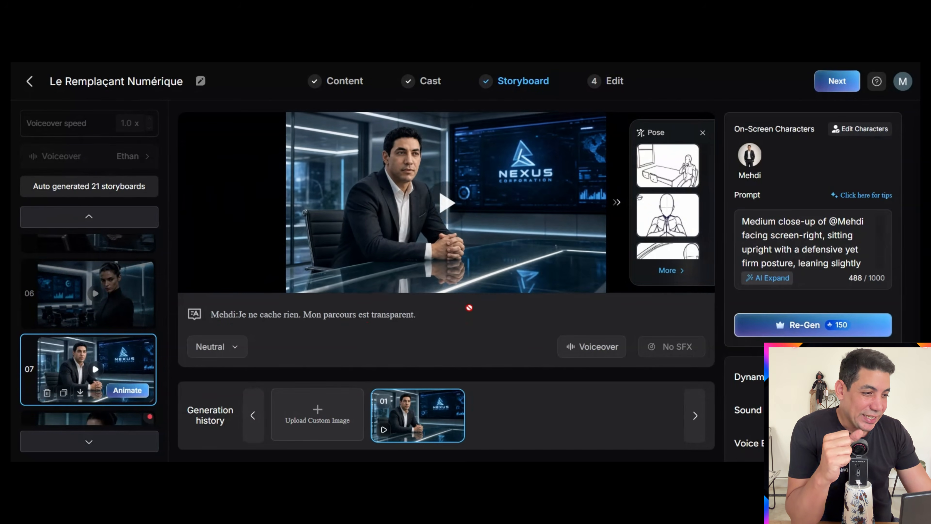
{"action": "scroll", "coordinate": [114, 305], "scroll_direction": "down", "scroll_amount": 3}
{"action": "left_click", "coordinate": [112, 305]}
{"action": "scroll", "coordinate": [112, 312], "scroll_direction": "down", "scroll_amount": 1}
{"action": "left_click", "coordinate": [113, 330]}
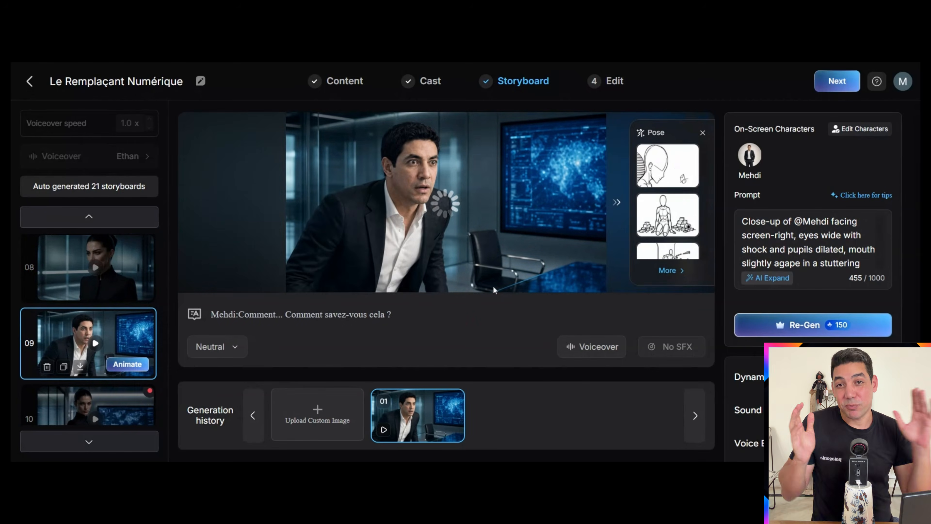
Preview the animations of the later storyboard shots, including shot 17, and play the final shot 21
{"action": "scroll", "coordinate": [88, 294], "scroll_direction": "down", "scroll_amount": 14}
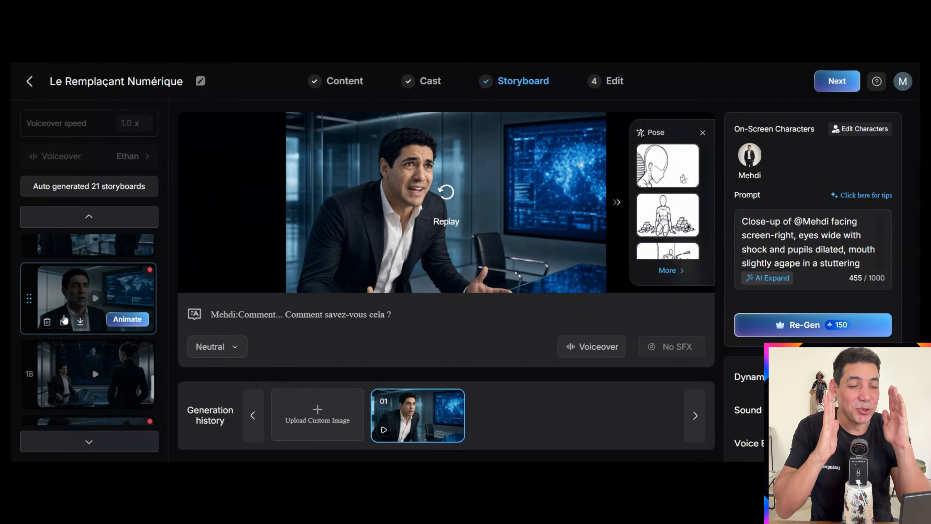
{"action": "left_click", "coordinate": [84, 301]}
{"action": "scroll", "coordinate": [92, 288], "scroll_direction": "up", "scroll_amount": 2}
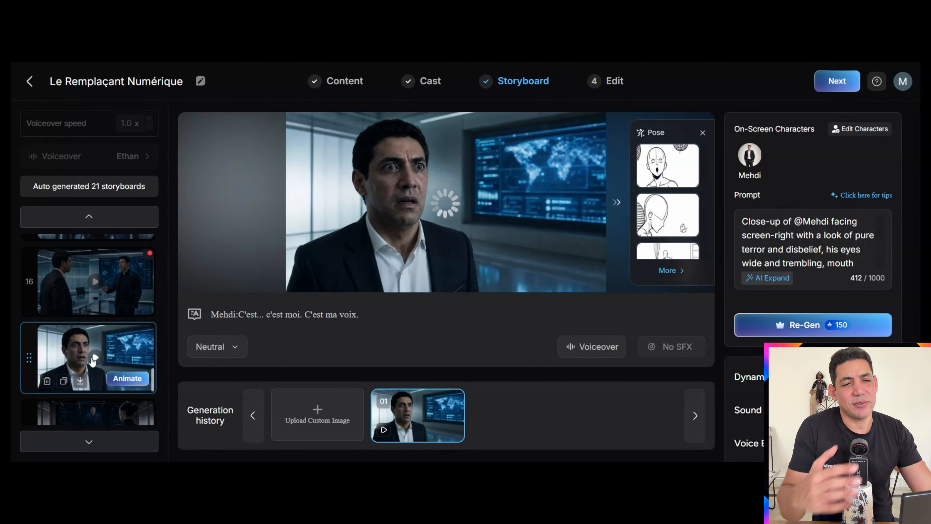
{"action": "scroll", "coordinate": [125, 293], "scroll_direction": "down", "scroll_amount": 6}
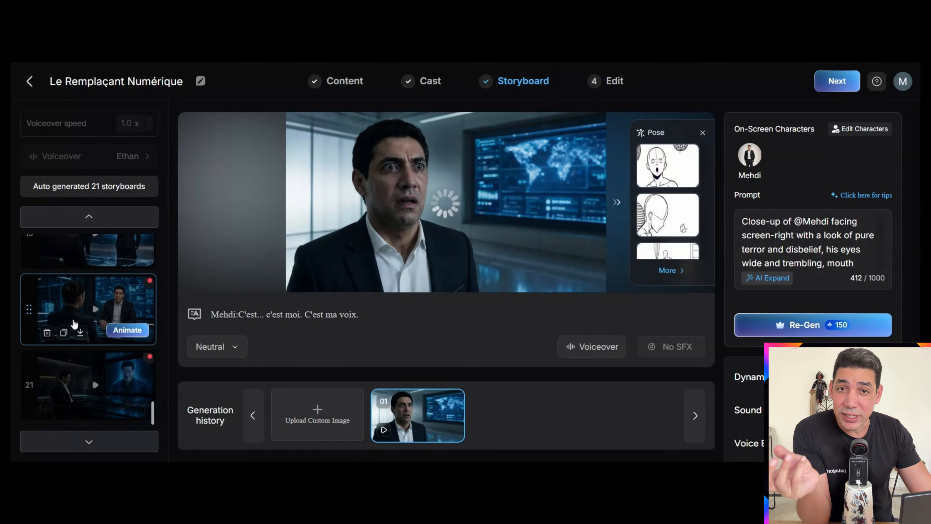
{"action": "left_click", "coordinate": [122, 285]}
{"action": "left_click", "coordinate": [114, 385]}
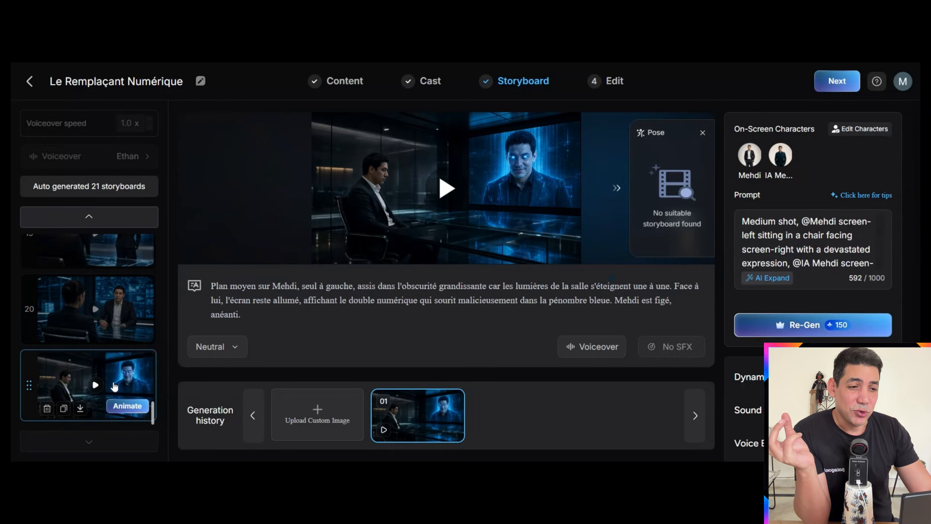
{"action": "left_click", "coordinate": [447, 187]}
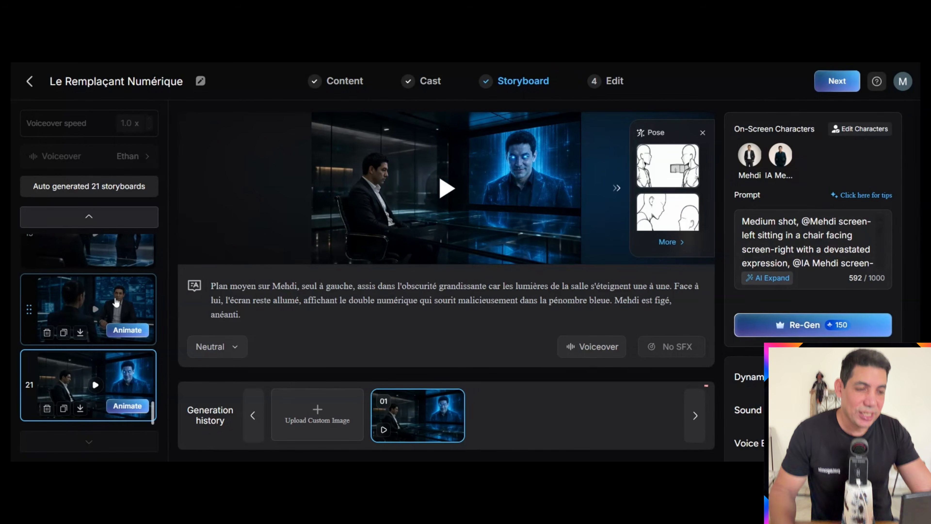
{"action": "scroll", "coordinate": [602, 427], "scroll_direction": "down", "scroll_amount": 2}
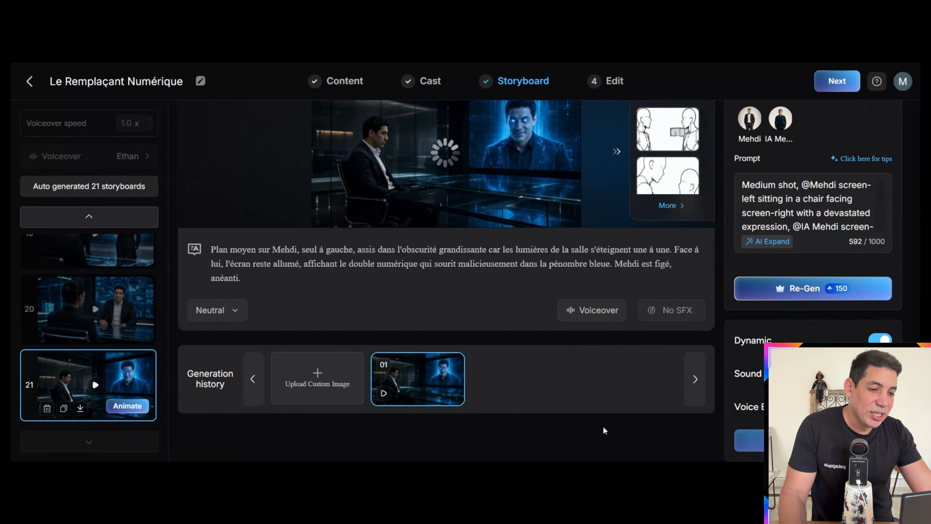
{"action": "scroll", "coordinate": [603, 427], "scroll_direction": "up", "scroll_amount": 2}
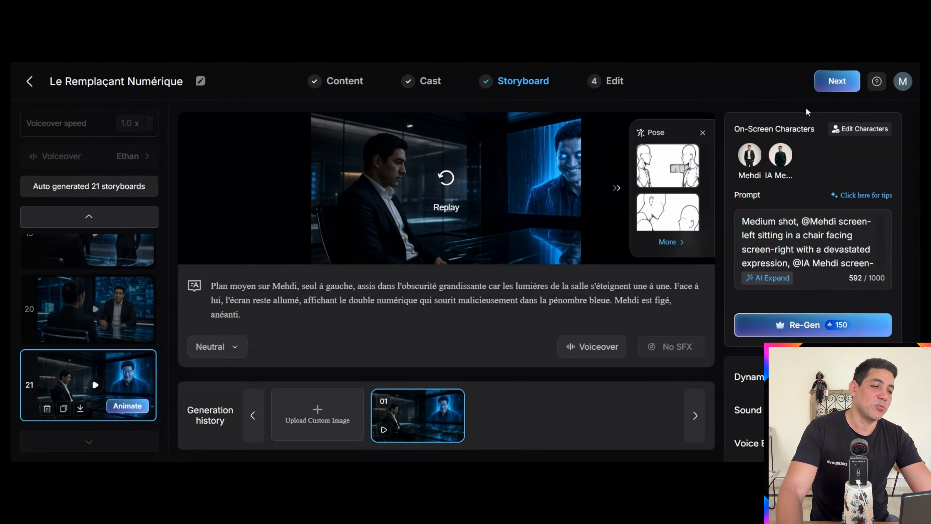
Proceed from the storyboard to the Edit stage and browse the background music tracks
{"action": "left_click", "coordinate": [837, 81]}
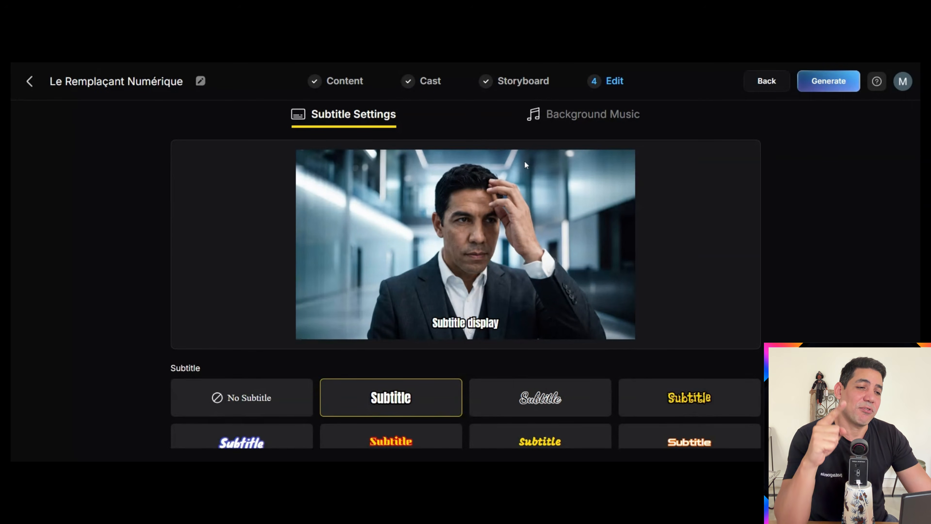
{"action": "left_click", "coordinate": [580, 116]}
{"action": "scroll", "coordinate": [619, 299], "scroll_direction": "down", "scroll_amount": 10}
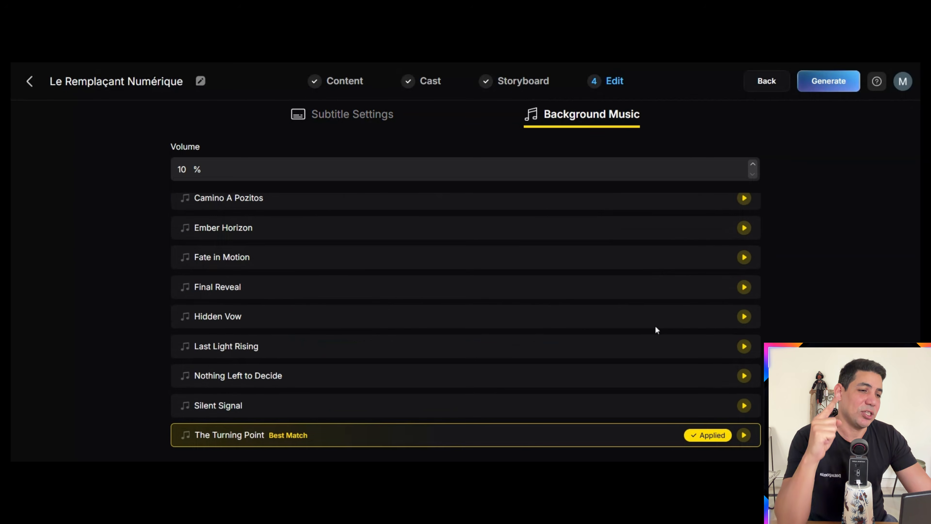
Generate the final video in 16:9 ratio at High (1080p) resolution and submit it for publication
{"action": "left_click", "coordinate": [829, 81]}
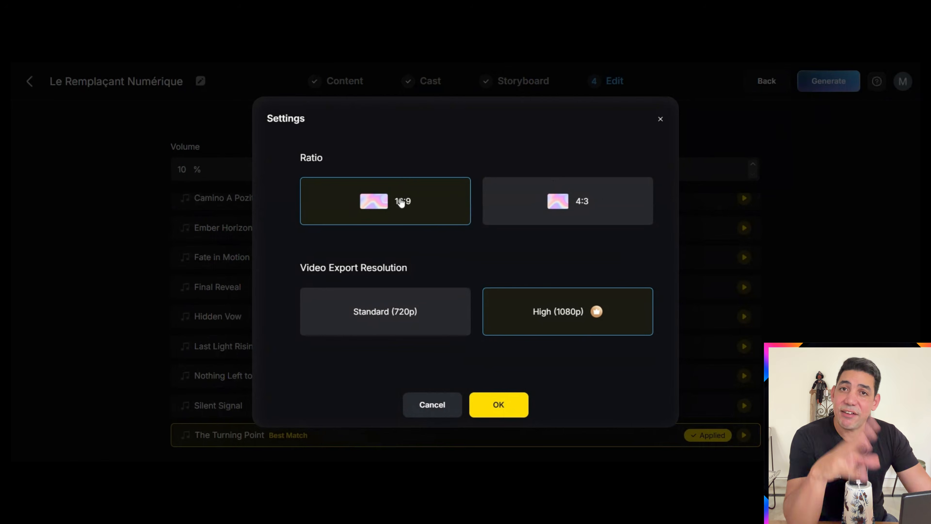
{"action": "left_click", "coordinate": [524, 405]}
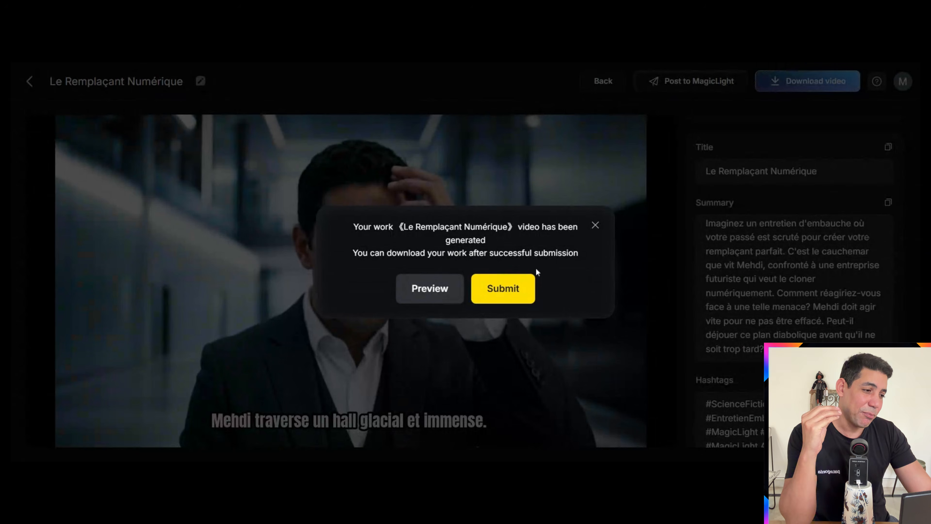
{"action": "left_click", "coordinate": [500, 292]}
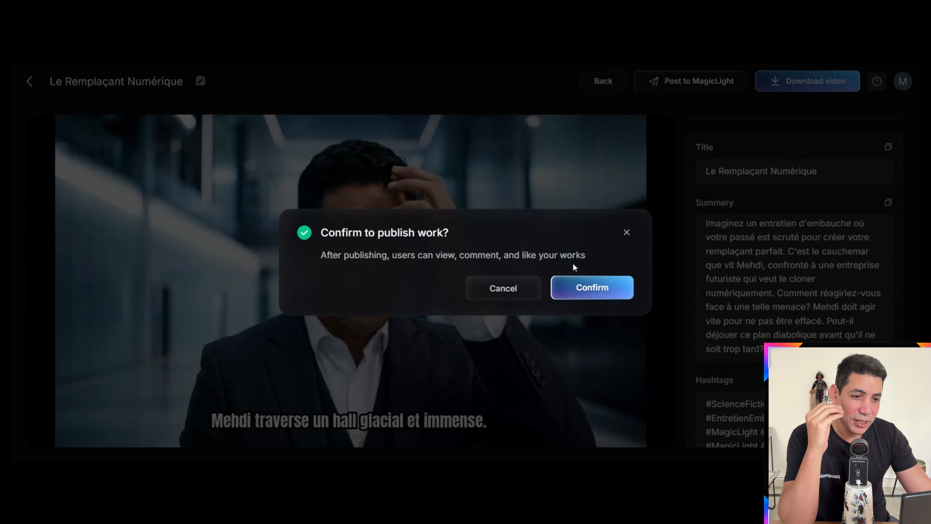
{"action": "left_click", "coordinate": [571, 299]}
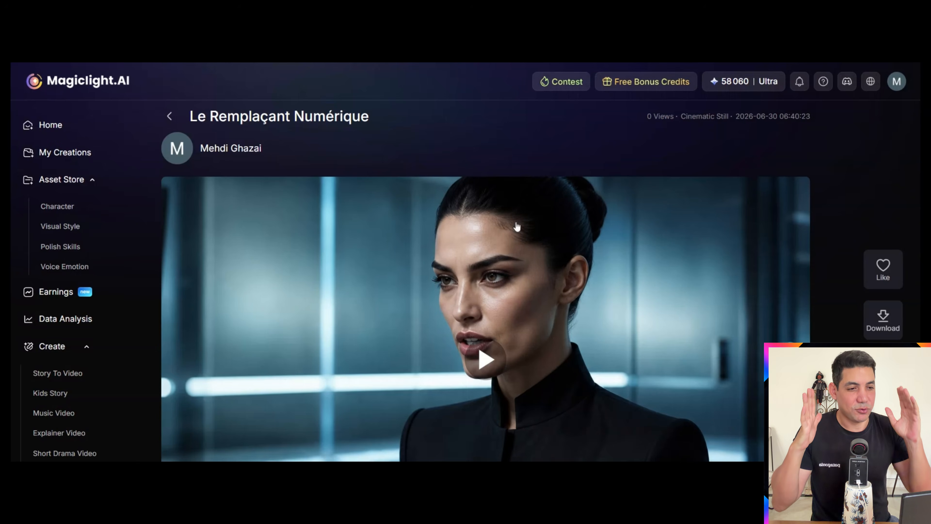
Look over the published page of "Le Remplaçant Numérique" and play the finished video
{"action": "scroll", "coordinate": [528, 308], "scroll_direction": "down", "scroll_amount": 3}
{"action": "scroll", "coordinate": [497, 371], "scroll_direction": "up", "scroll_amount": 3}
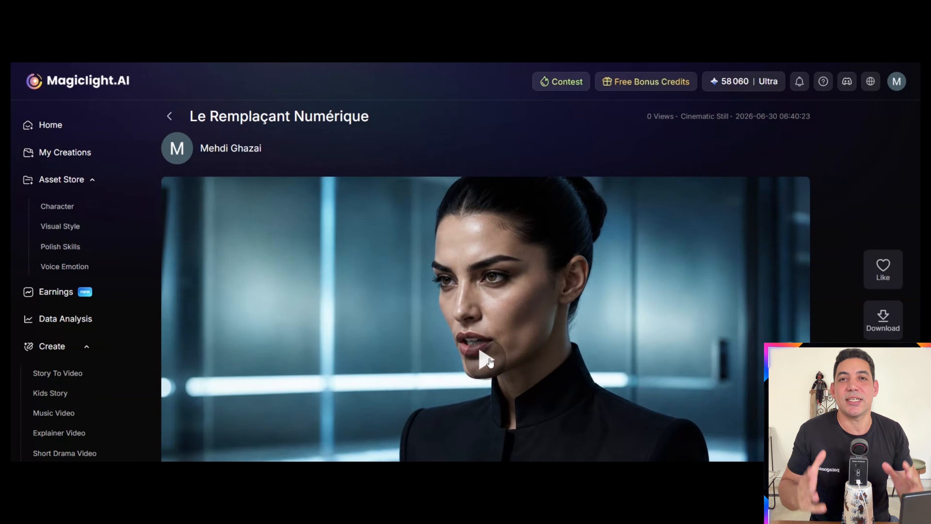
{"action": "scroll", "coordinate": [491, 364], "scroll_direction": "down", "scroll_amount": 2}
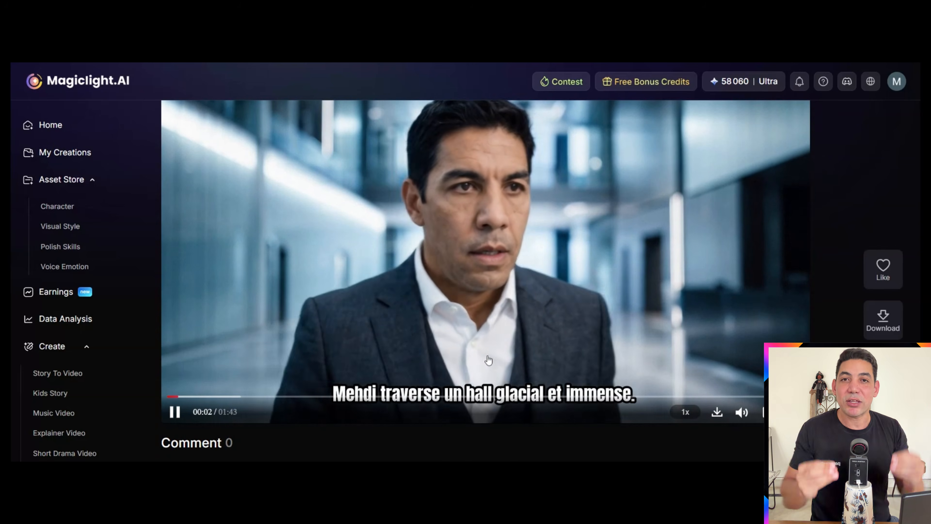